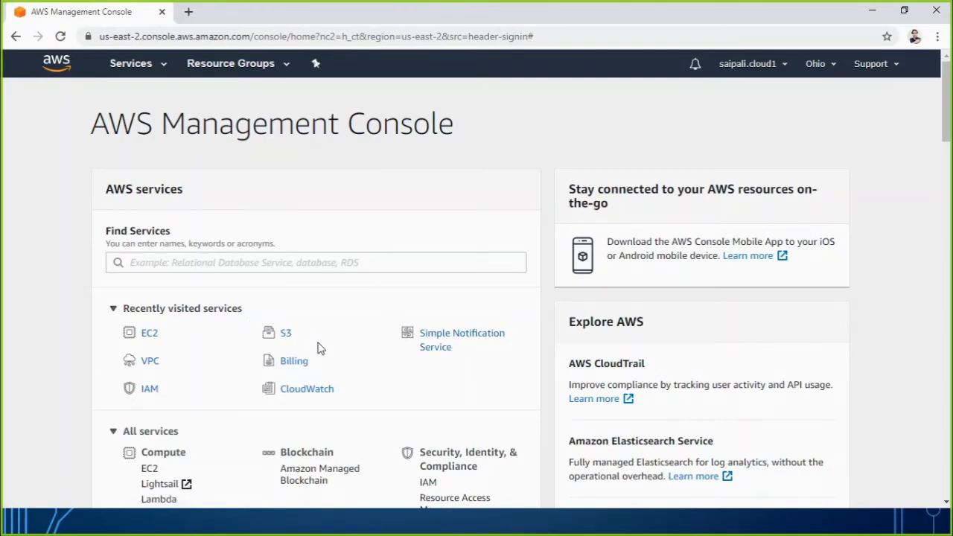
Look through the available AWS services, search for vpc and open the VPC service.
scroll(319, 344, down, 3)
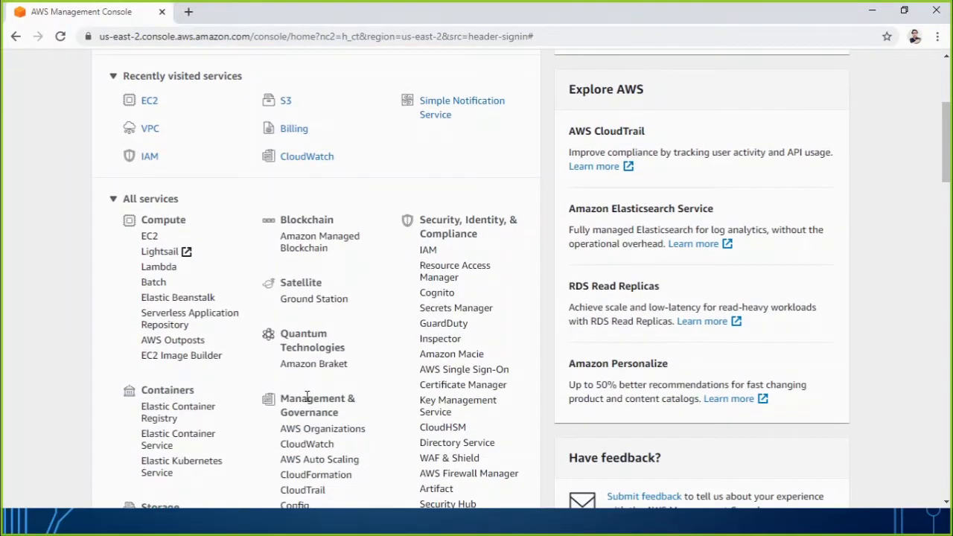
scroll(307, 396, down, 2)
scroll(309, 400, down, 2)
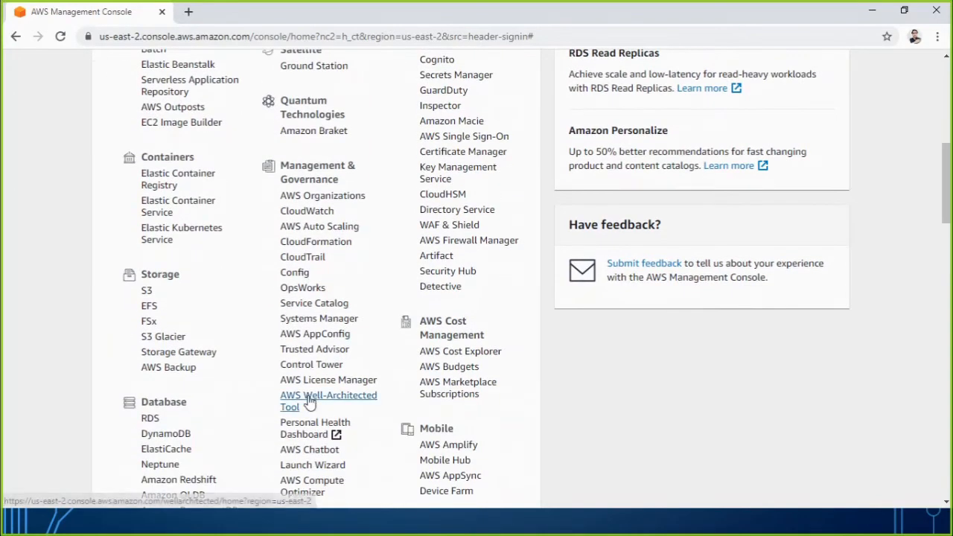
scroll(310, 402, down, 1)
scroll(311, 403, down, 2)
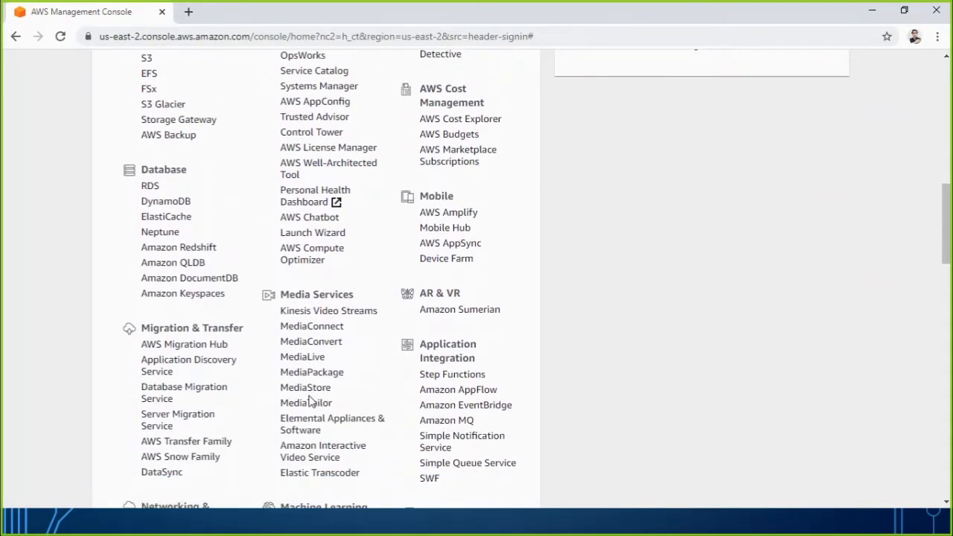
scroll(311, 402, down, 2)
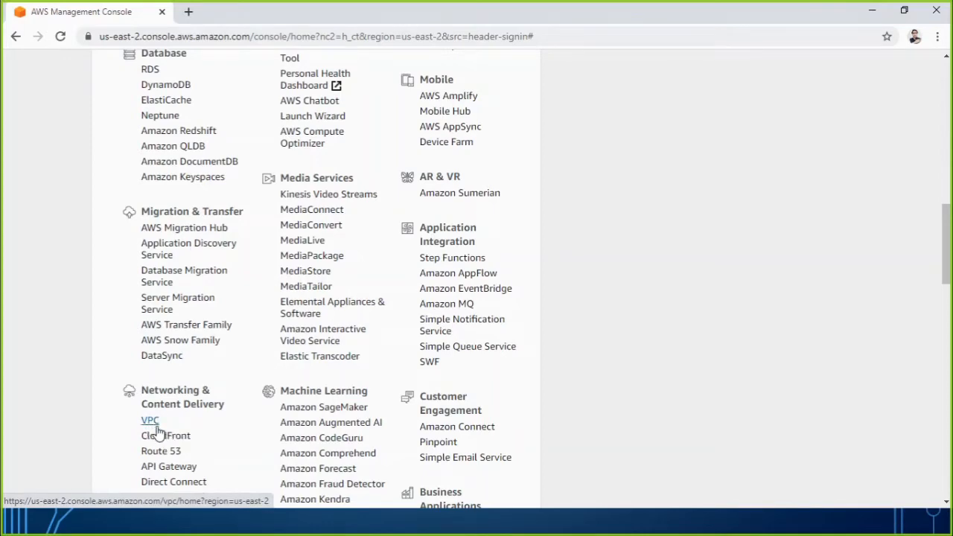
scroll(156, 431, up, 10)
click(146, 145)
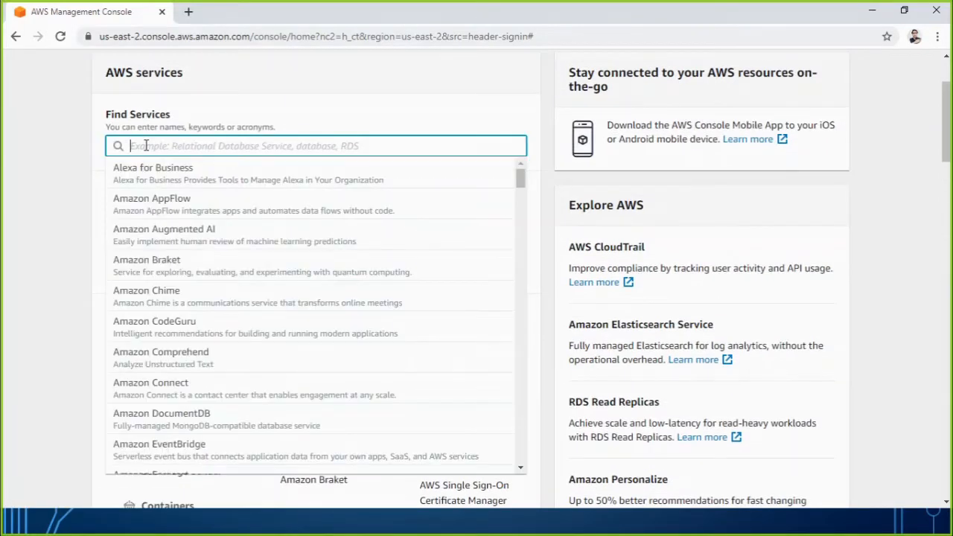
text(vp)
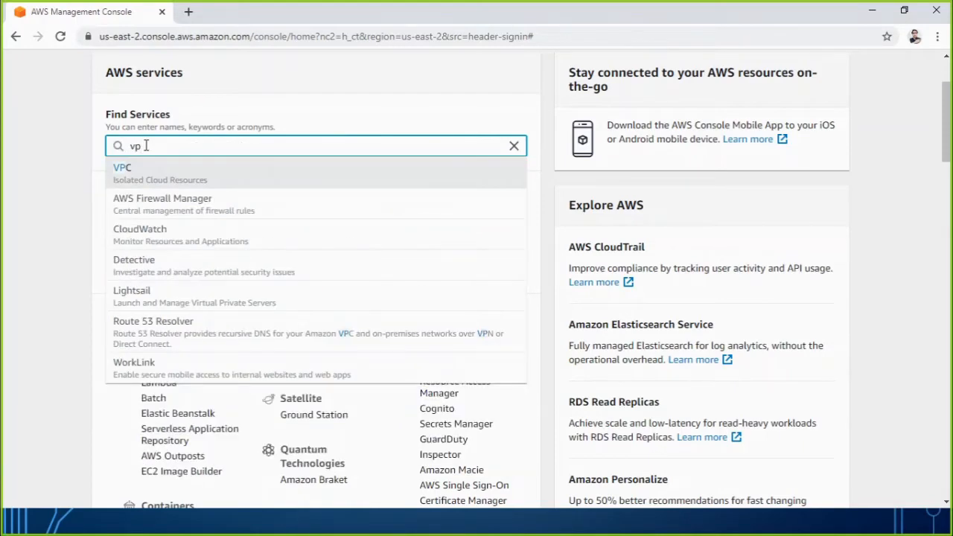
text(c)
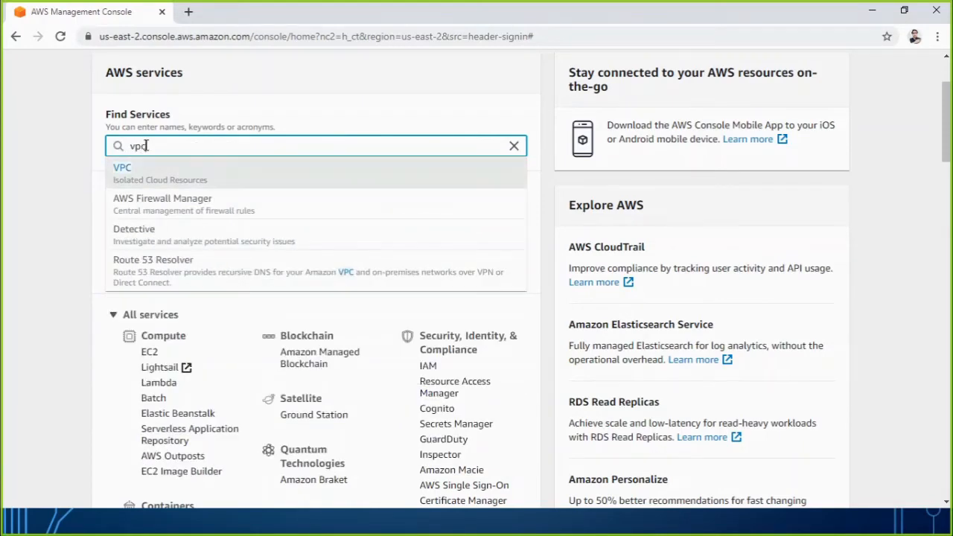
click(126, 177)
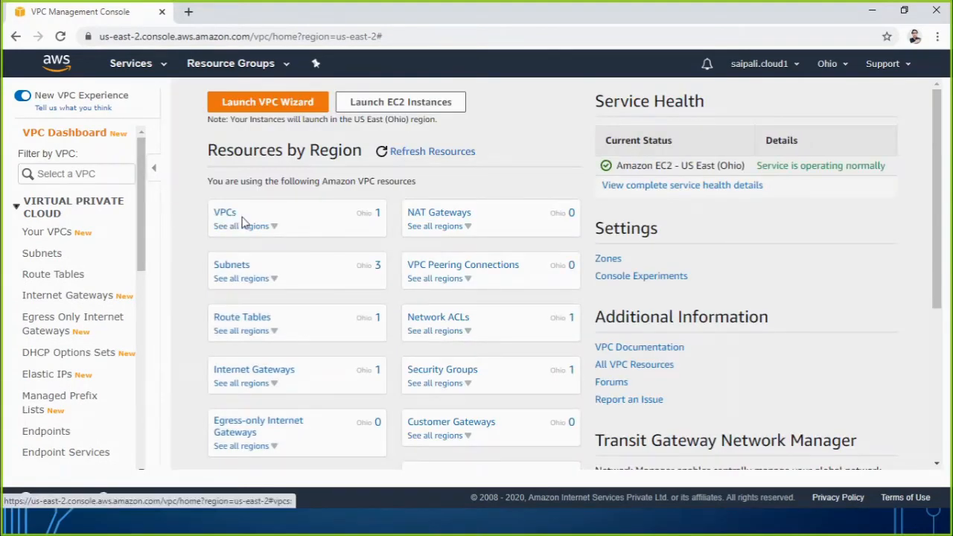
Show the region's existing VPCs and name the unnamed one Default VPC.
click(41, 238)
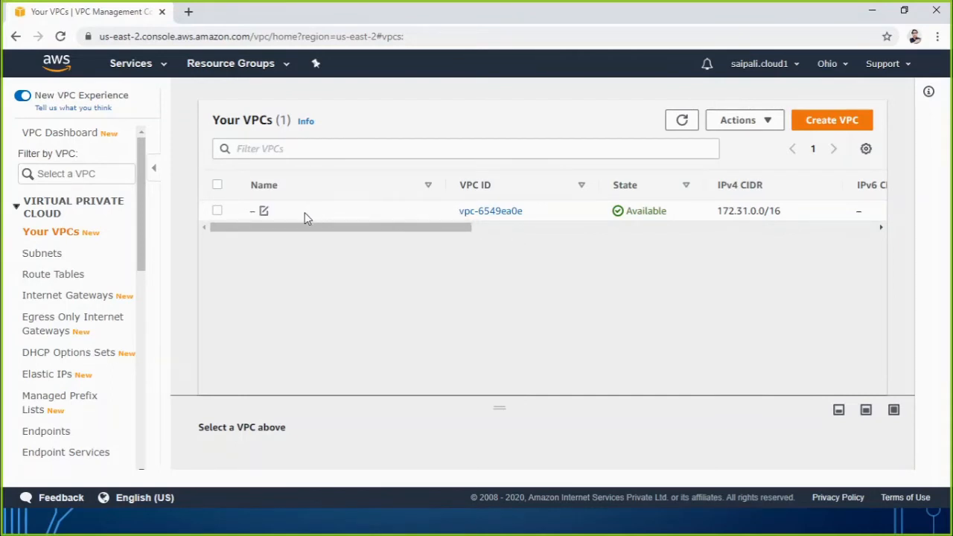
click(264, 211)
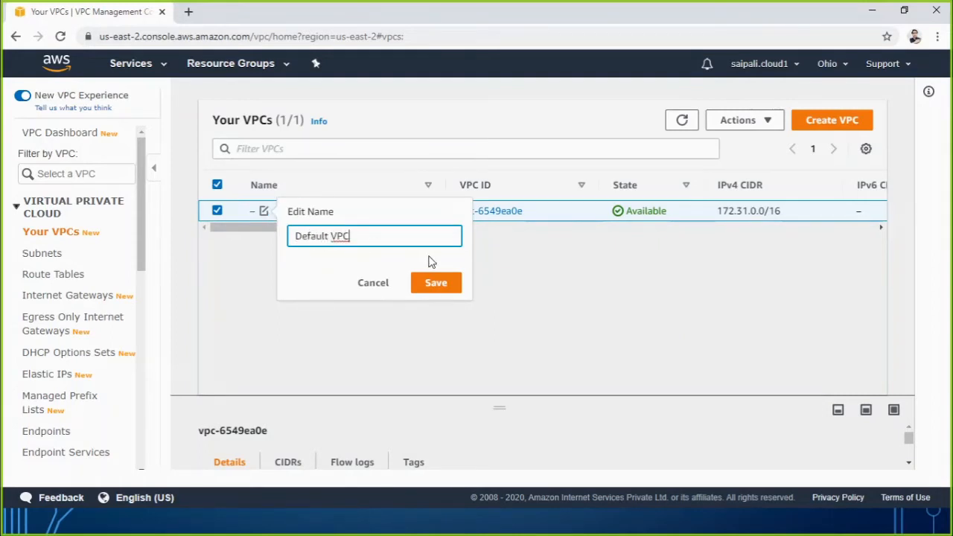
click(439, 285)
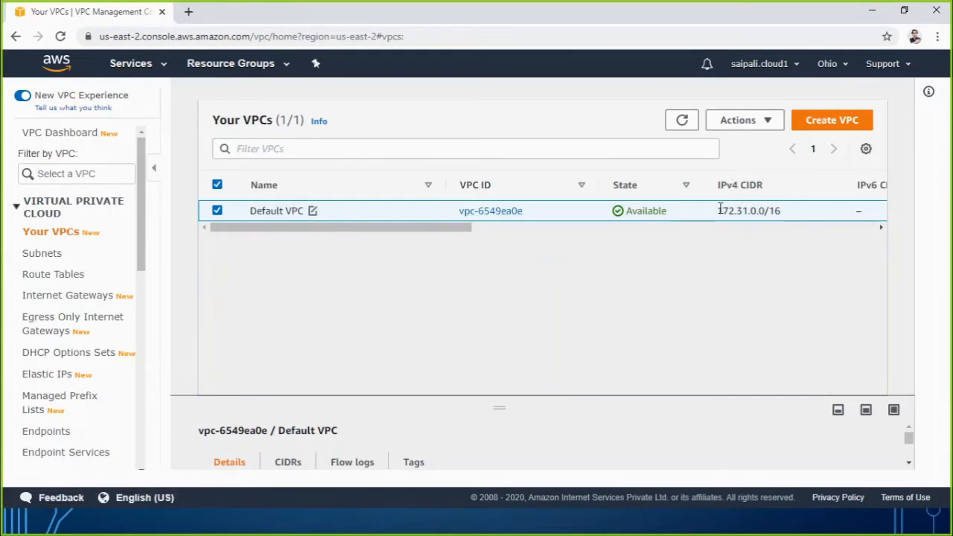
Examine the default VPC's IPv4 CIDR, DHCP options set, main route table, network ACL, tenancy and default status.
drag(719, 210, 770, 213)
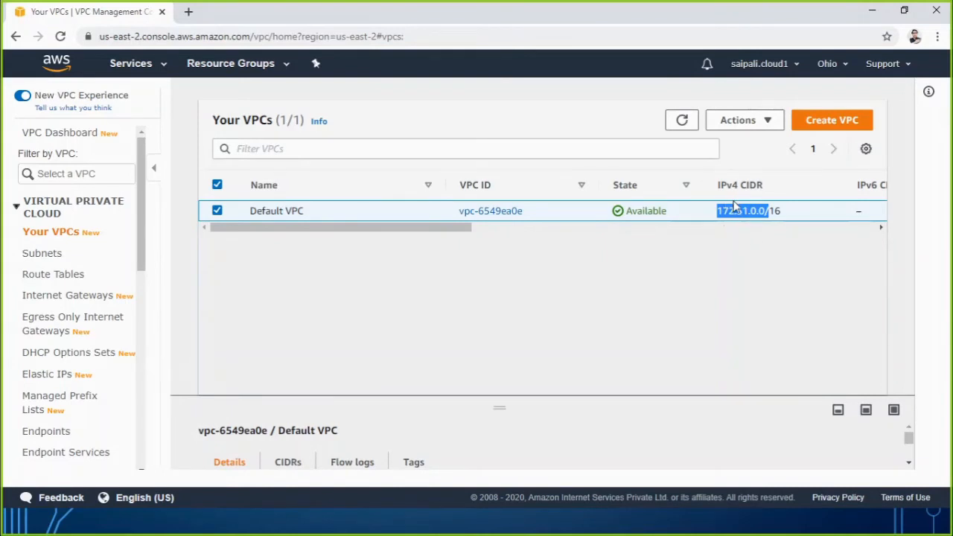
drag(464, 228, 625, 234)
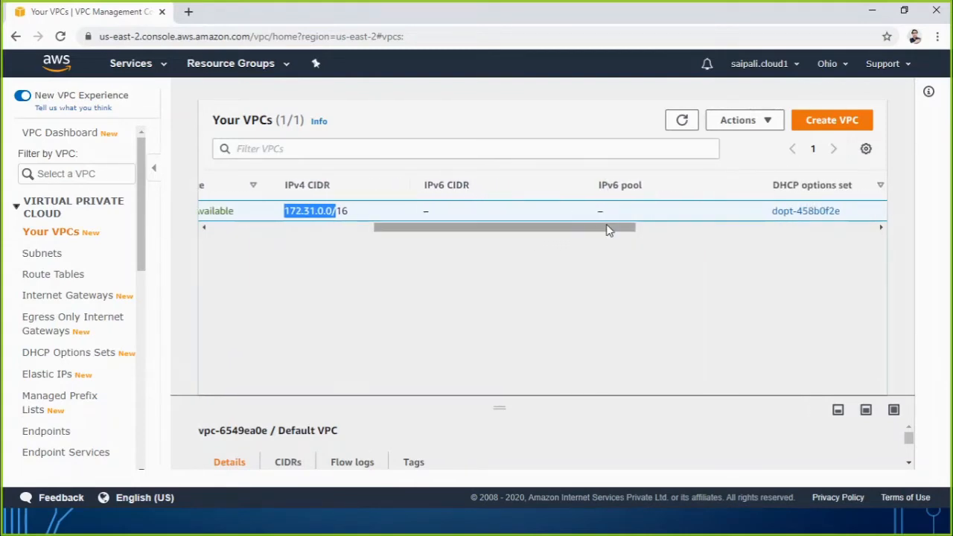
drag(609, 231, 694, 230)
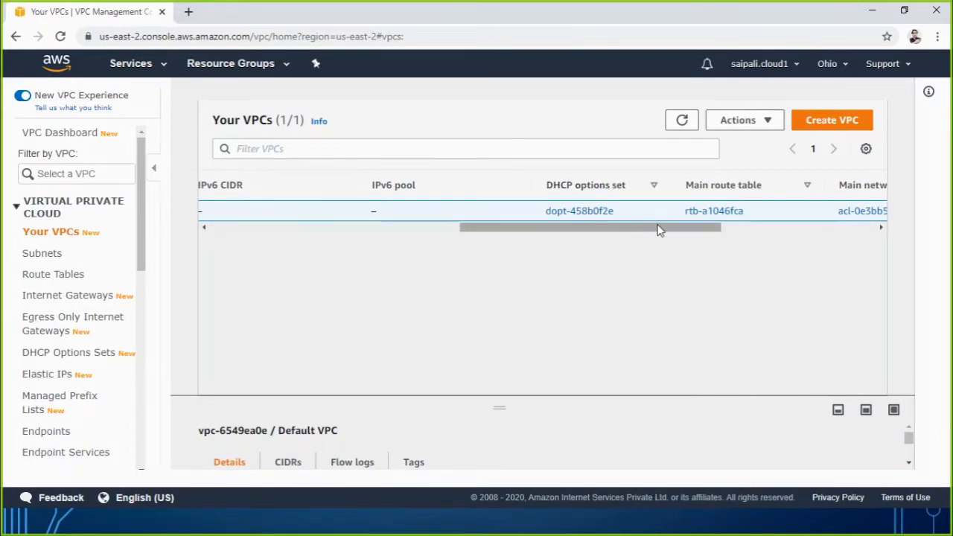
drag(683, 232, 779, 230)
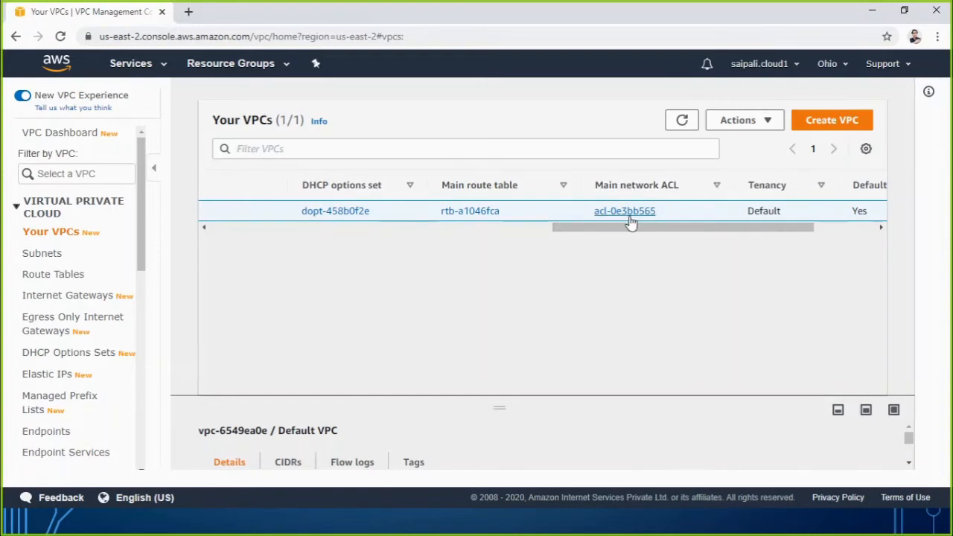
drag(645, 230, 685, 232)
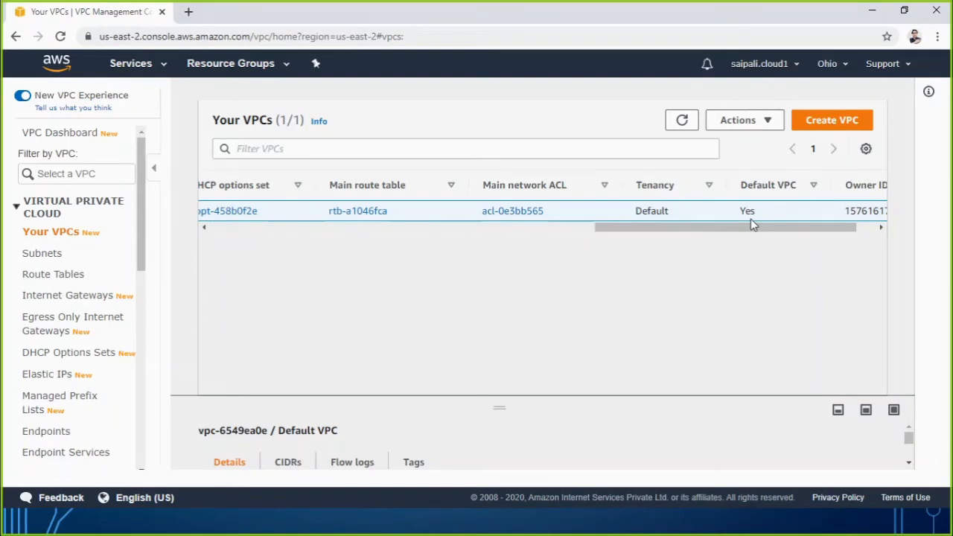
drag(739, 227, 268, 229)
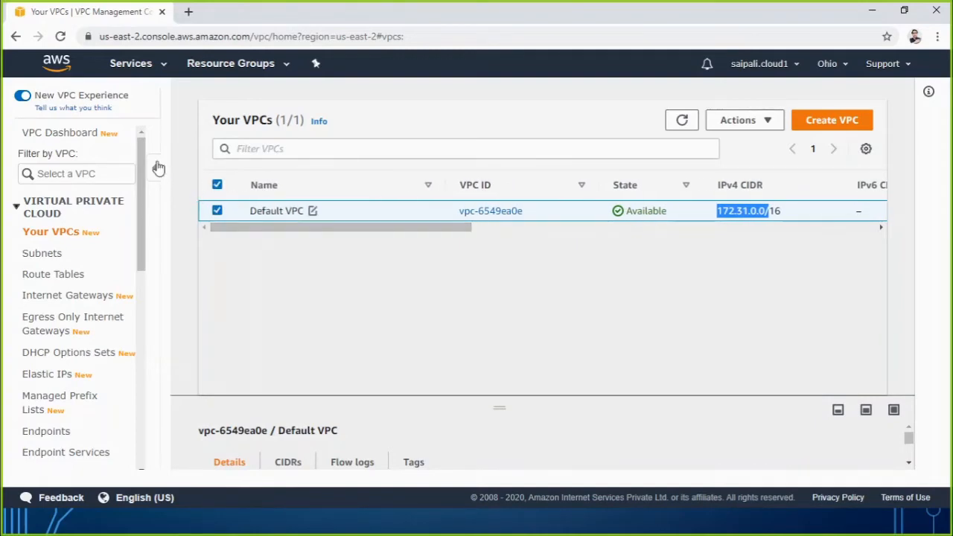
Open the EC2 dashboard in a separate browser tab, keeping the list of VPCs open.
right_click(147, 69)
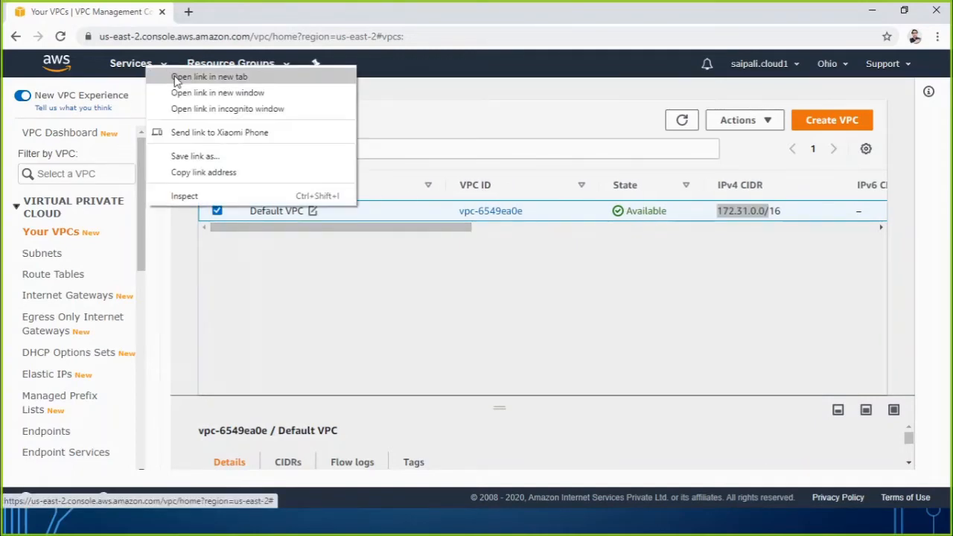
click(177, 79)
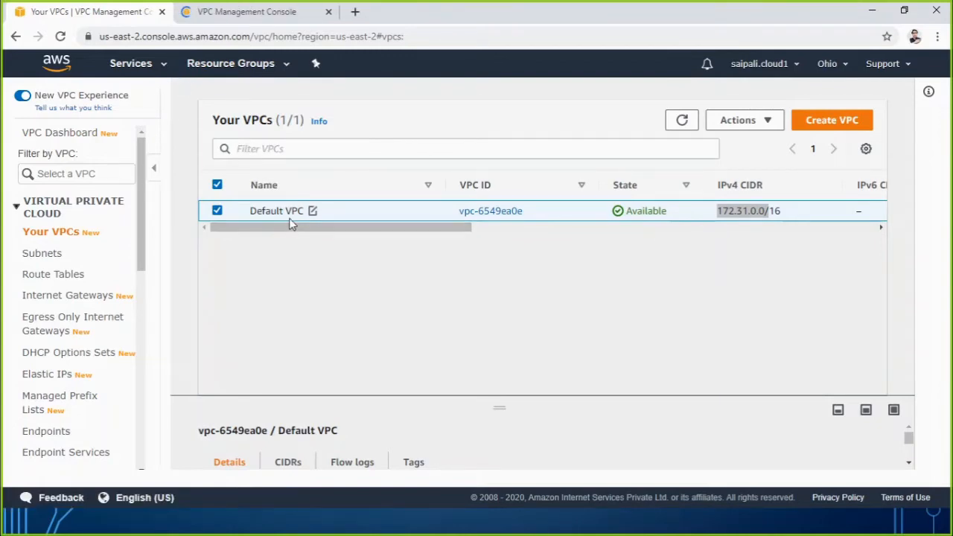
click(255, 10)
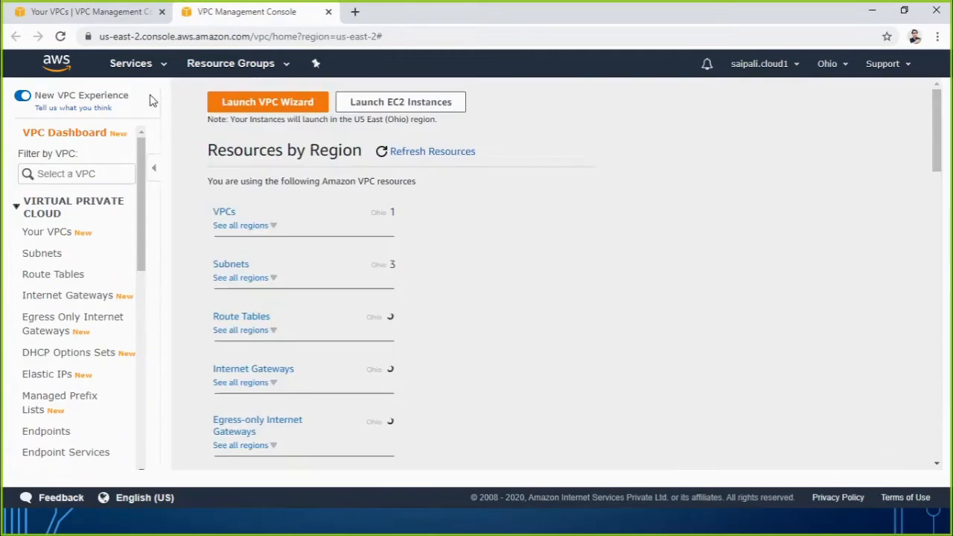
click(155, 69)
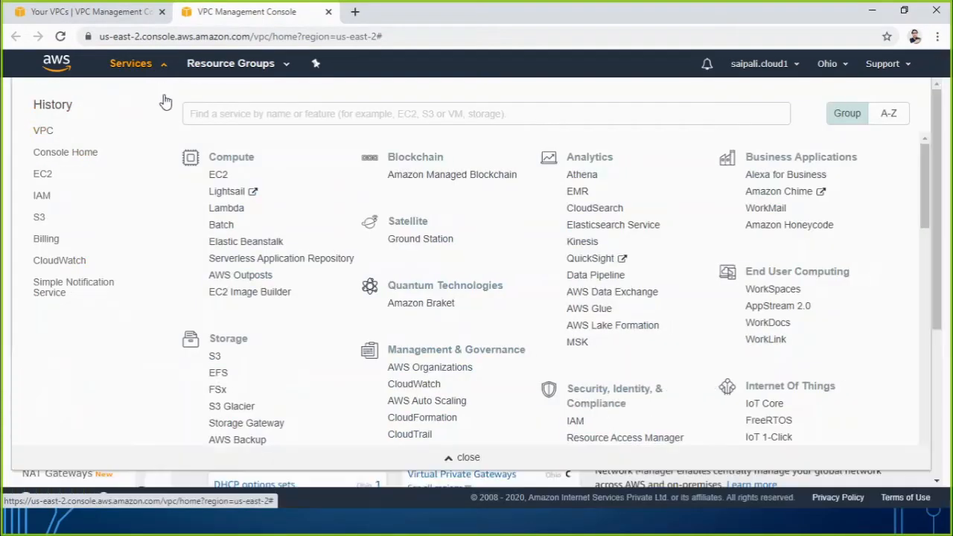
click(215, 178)
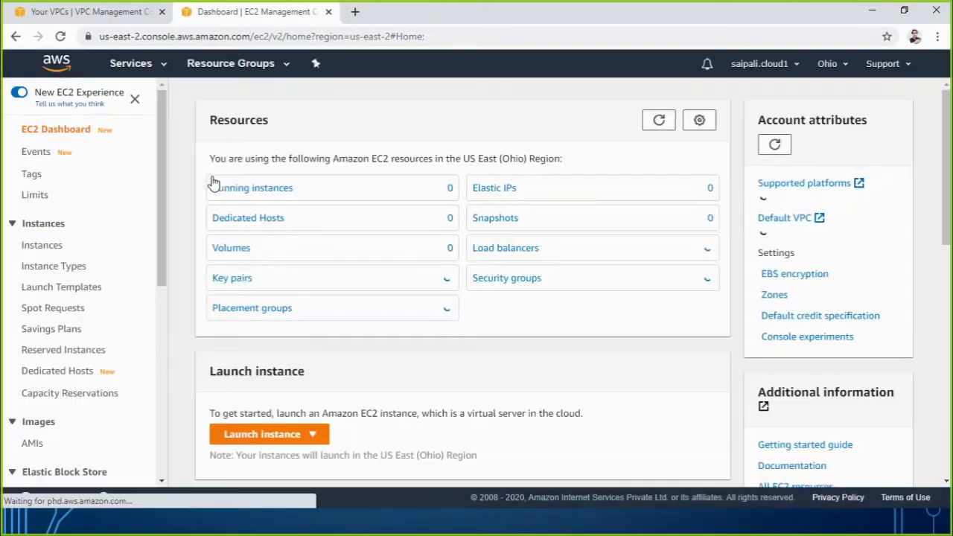
Start an instance launch with the 64-bit (x86) Amazon Linux 2 AMI and t2.micro type, and check its network choices against the existing VPCs.
click(266, 437)
click(262, 391)
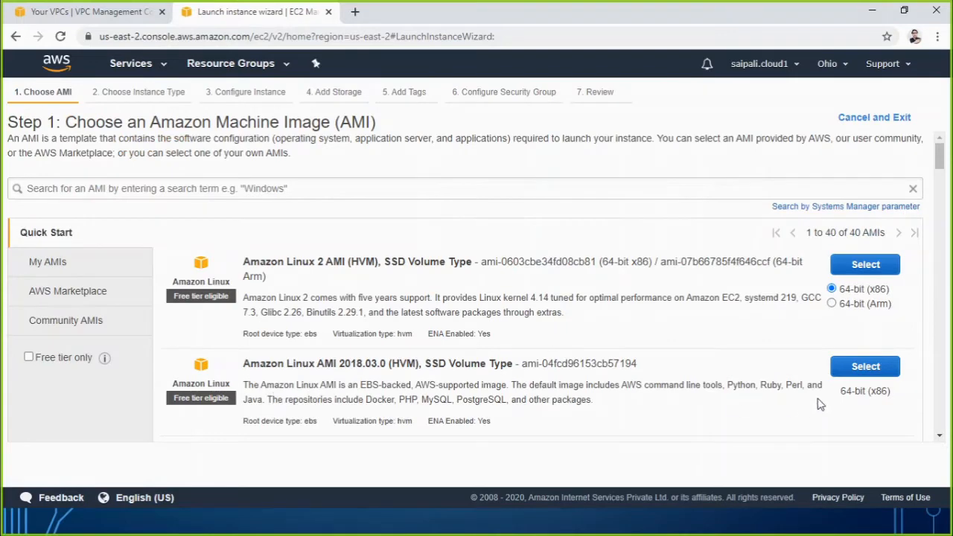
click(878, 272)
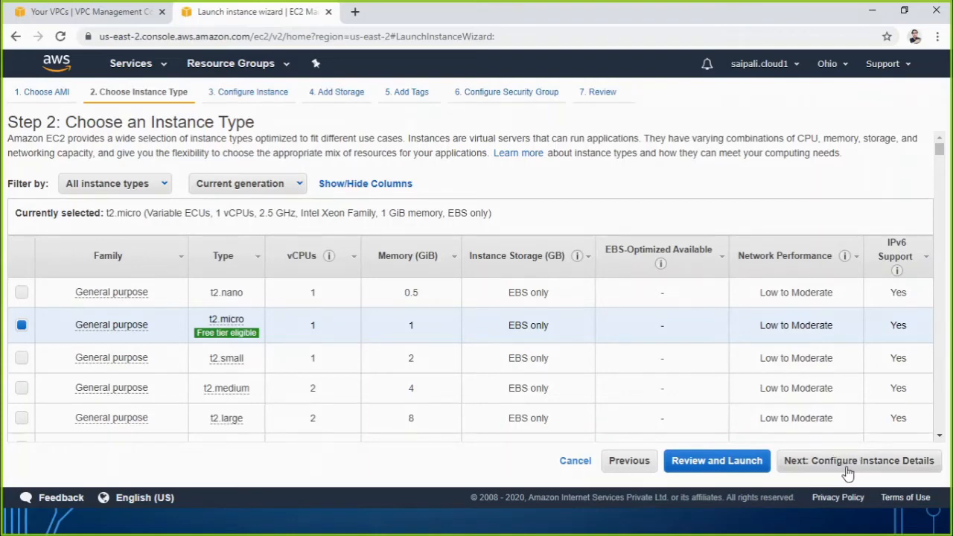
click(847, 469)
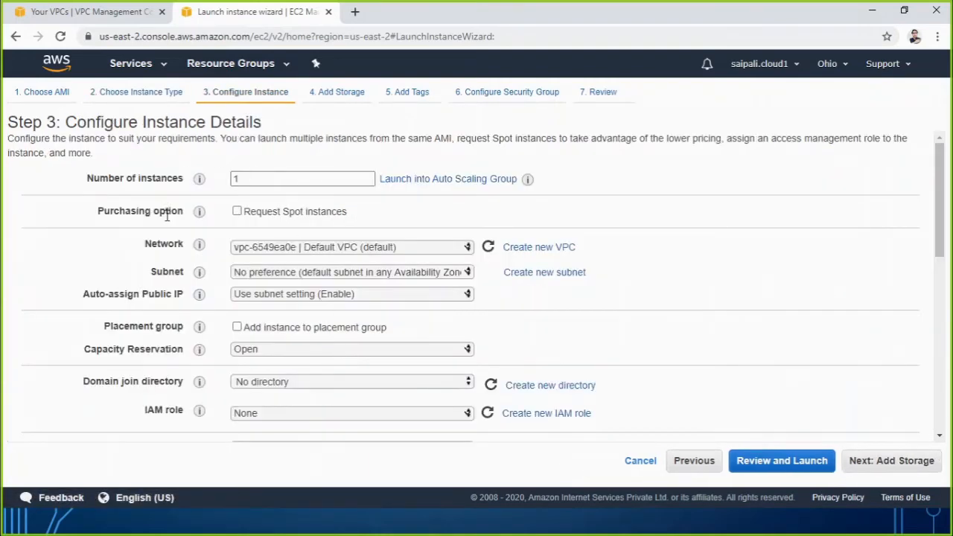
click(260, 253)
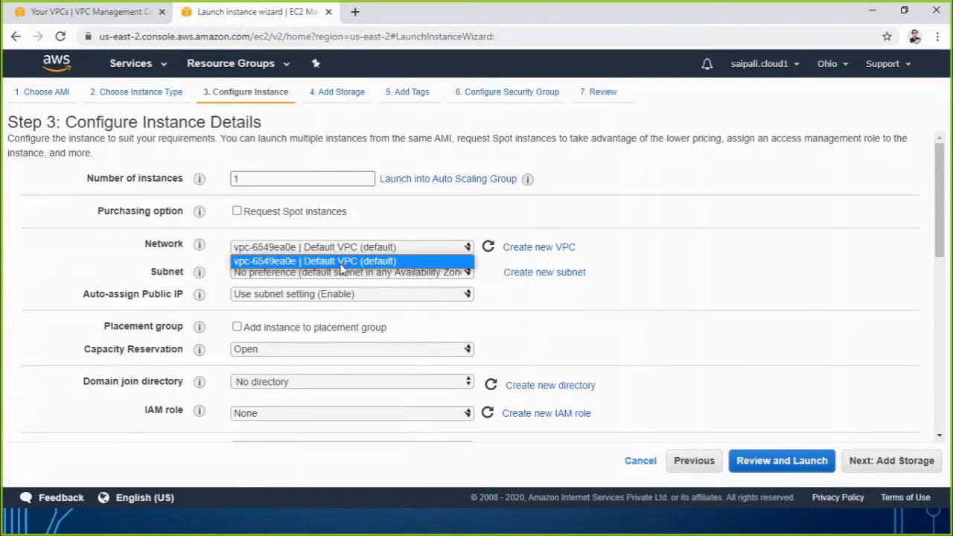
click(85, 12)
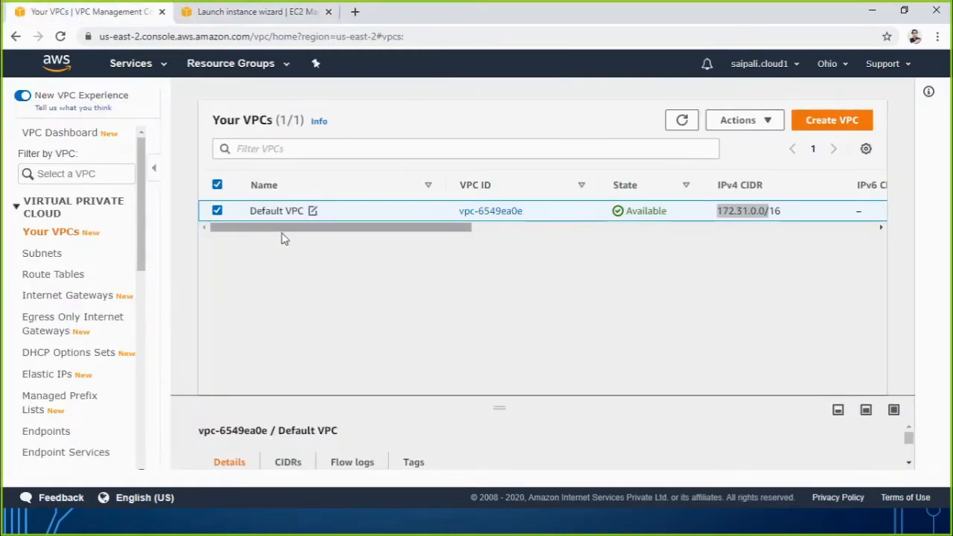
click(260, 13)
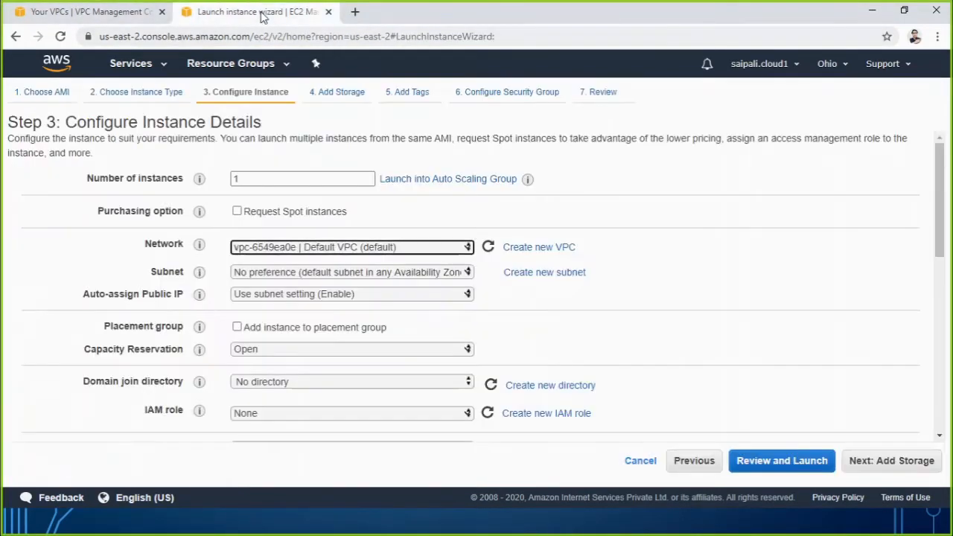
Leave the instance launch wizard for the EC2 dashboard and return to the list of VPCs.
click(128, 67)
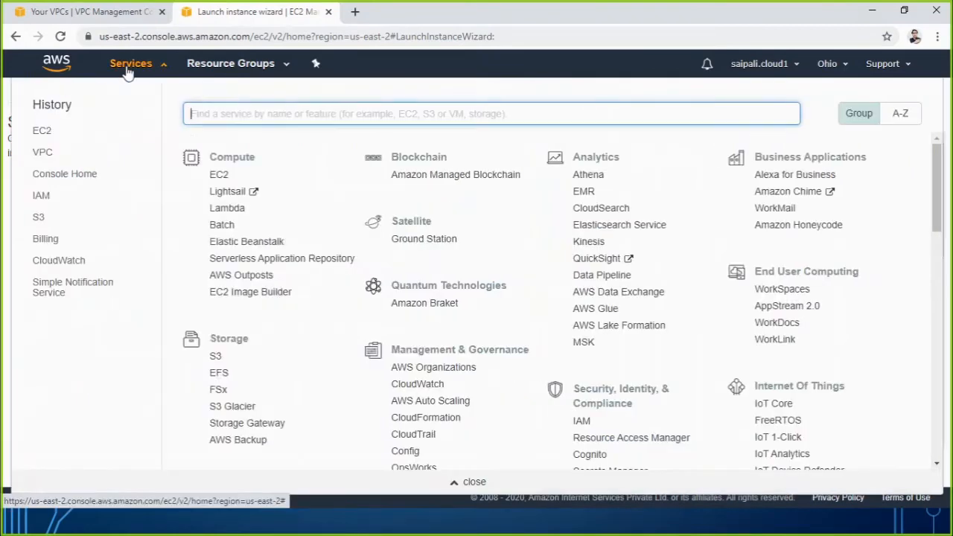
click(217, 178)
click(69, 14)
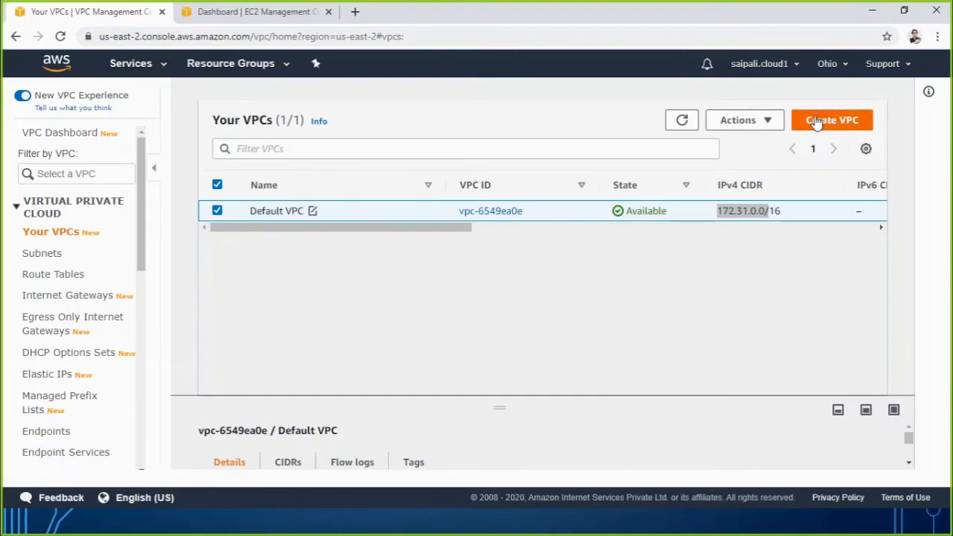
click(621, 530)
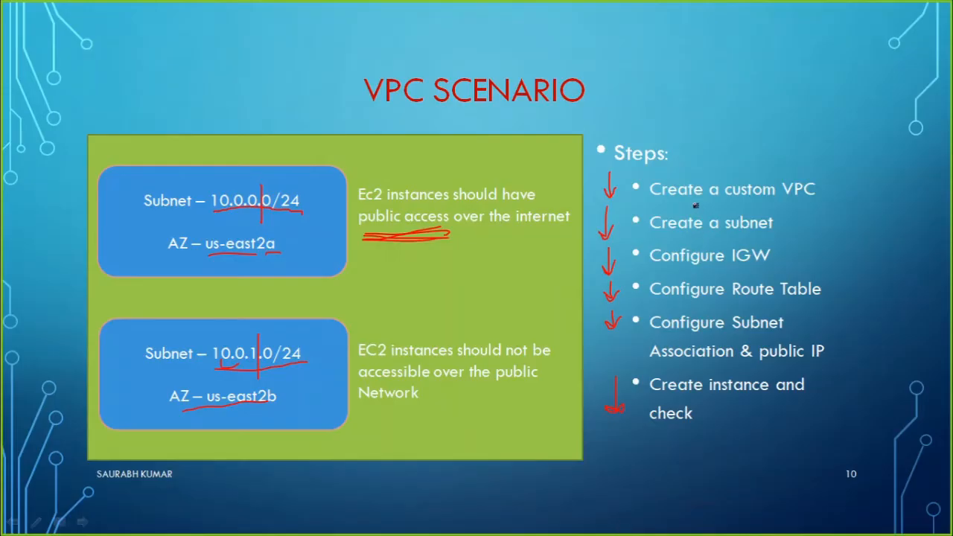
drag(651, 204, 818, 204)
drag(805, 169, 680, 171)
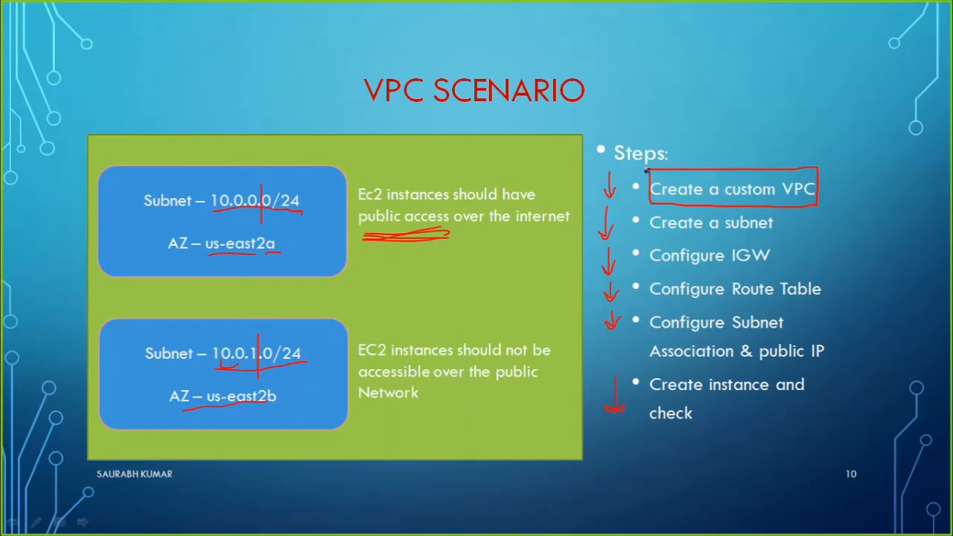
key(alt+Tab)
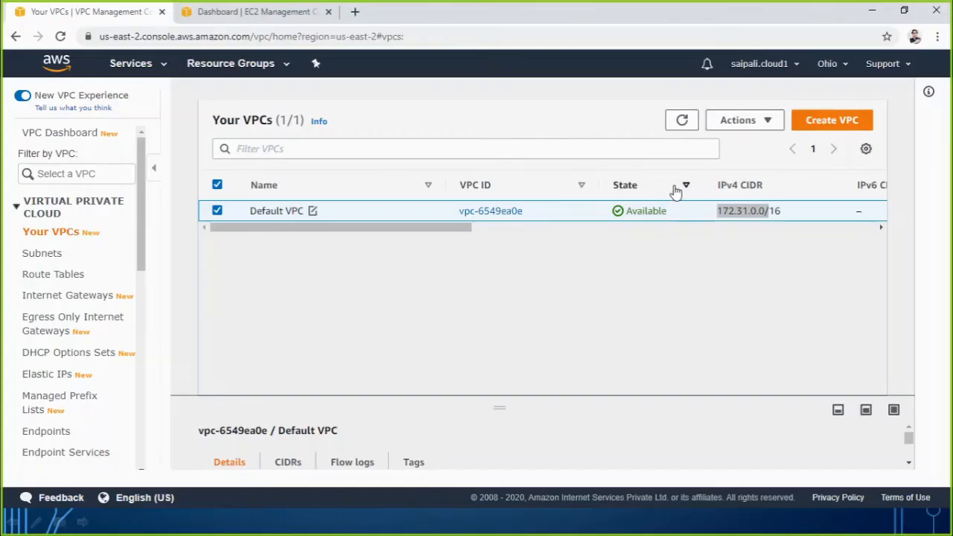
Start creating a new VPC and enter Sk-VPC01 as its name tag.
click(827, 127)
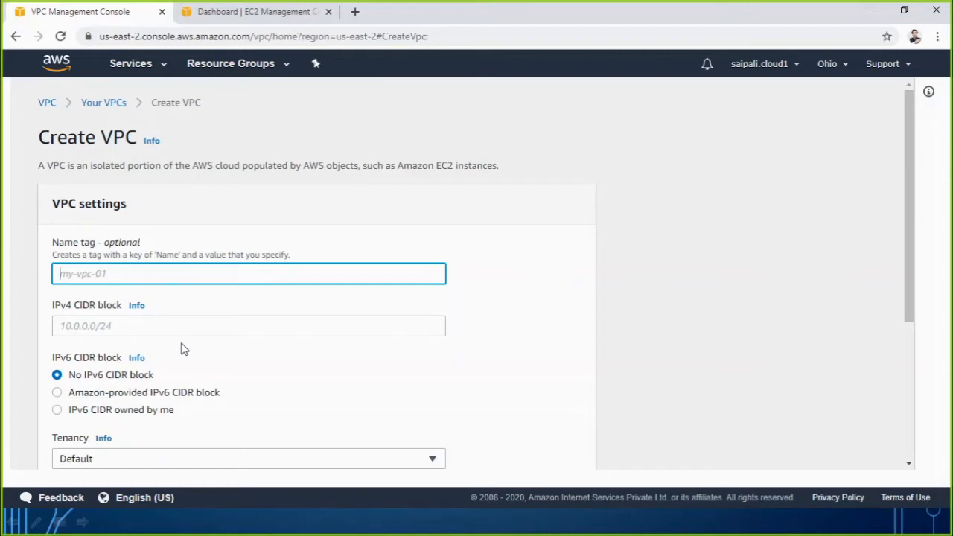
text(Sk-VPC01)
Set the new VPC's IPv4 CIDR block to 10.0.0.0/16.
click(138, 324)
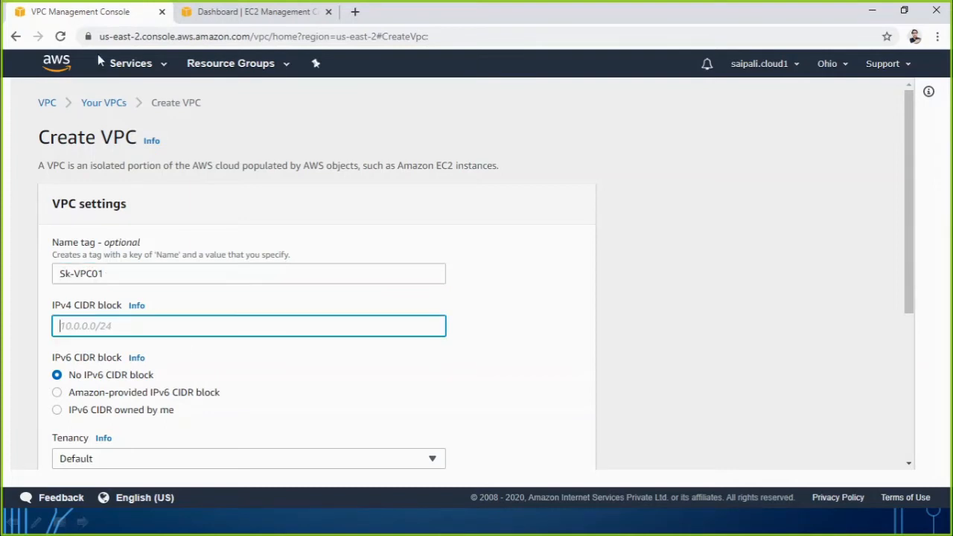
click(275, 15)
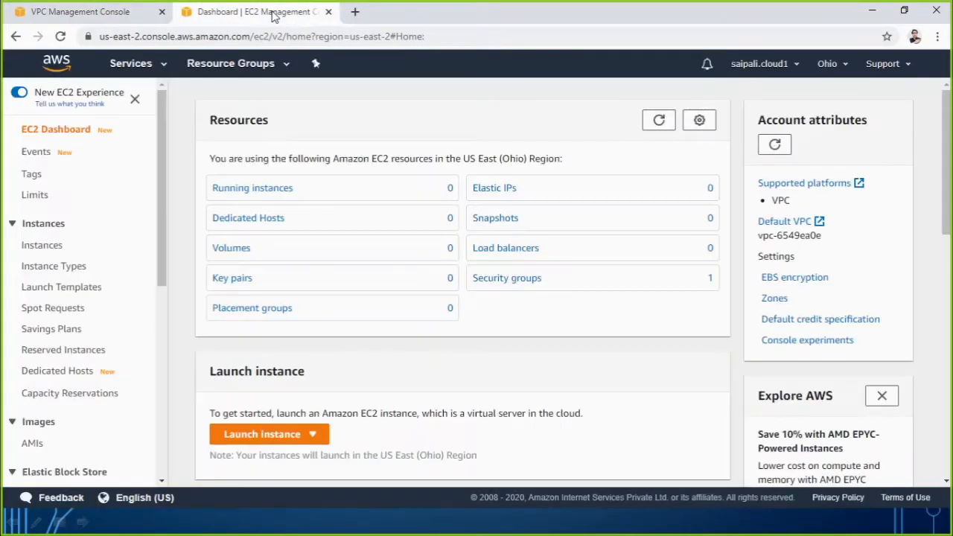
click(132, 9)
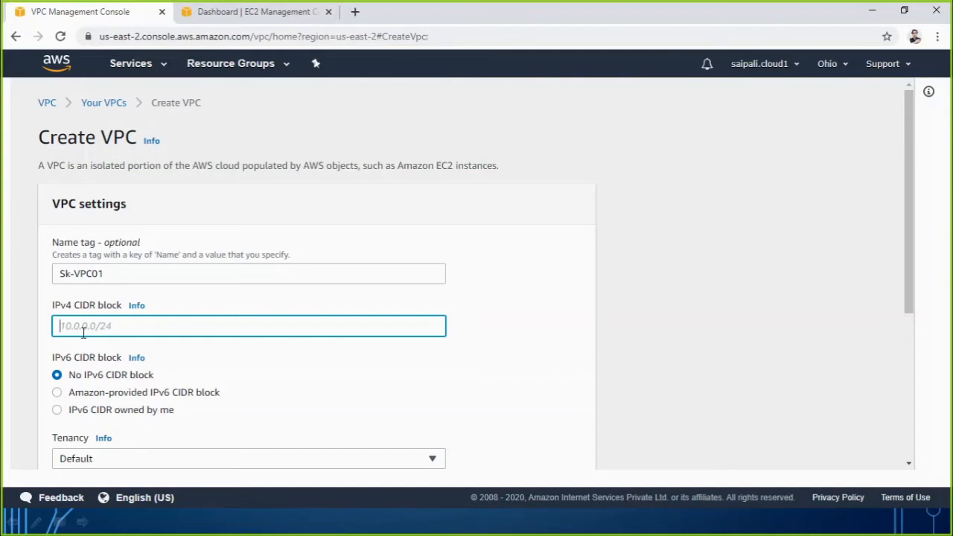
text(10.0.0.0)
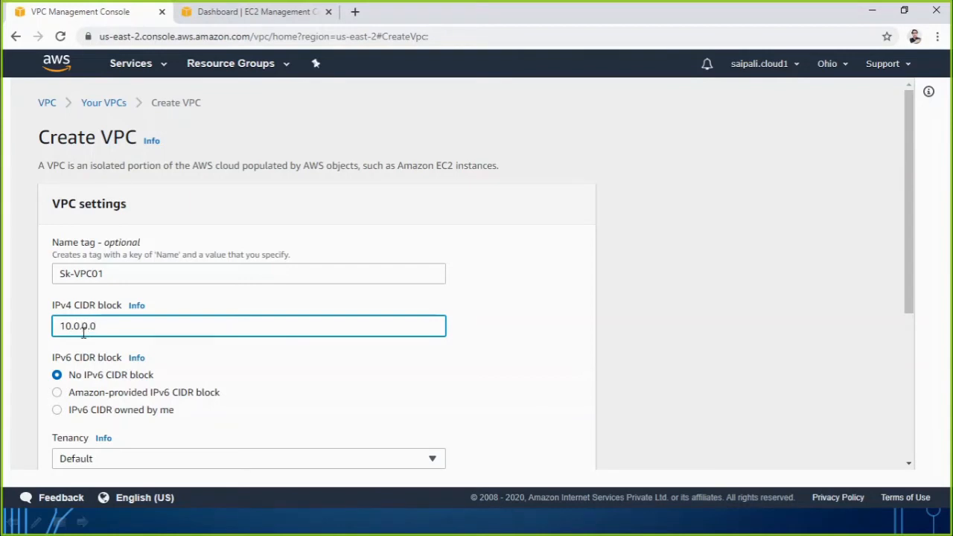
text(/16)
double_click(104, 326)
drag(81, 326, 88, 326)
drag(99, 325, 123, 325)
click(25, 365)
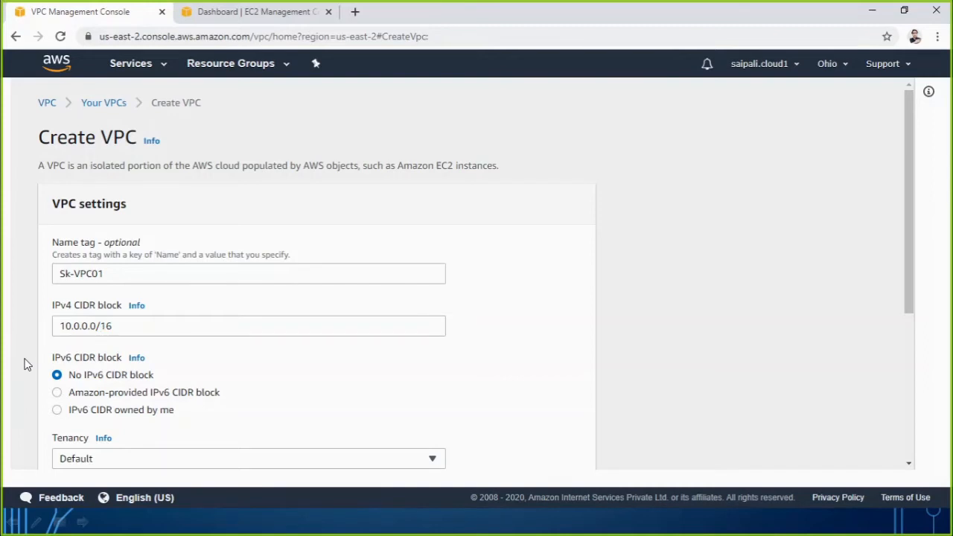
drag(116, 325, 39, 331)
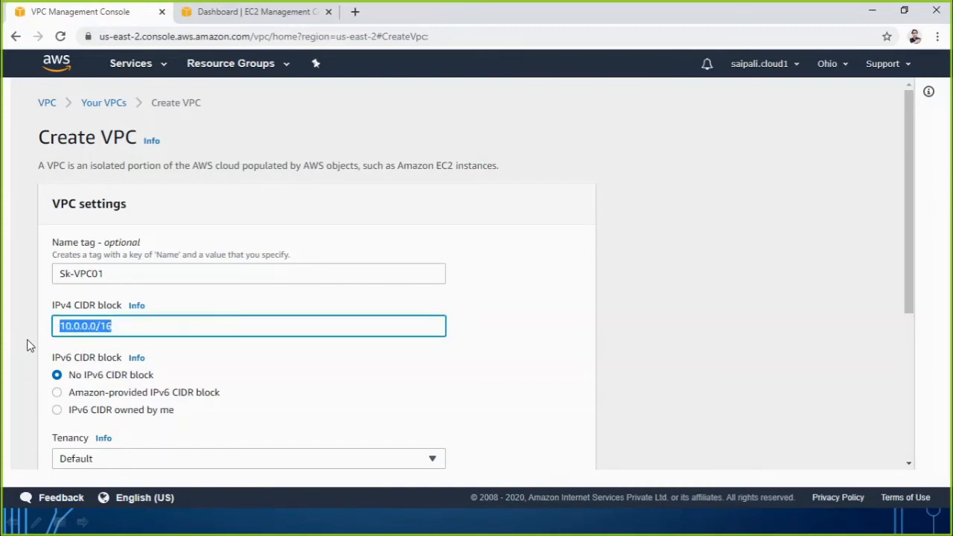
click(27, 350)
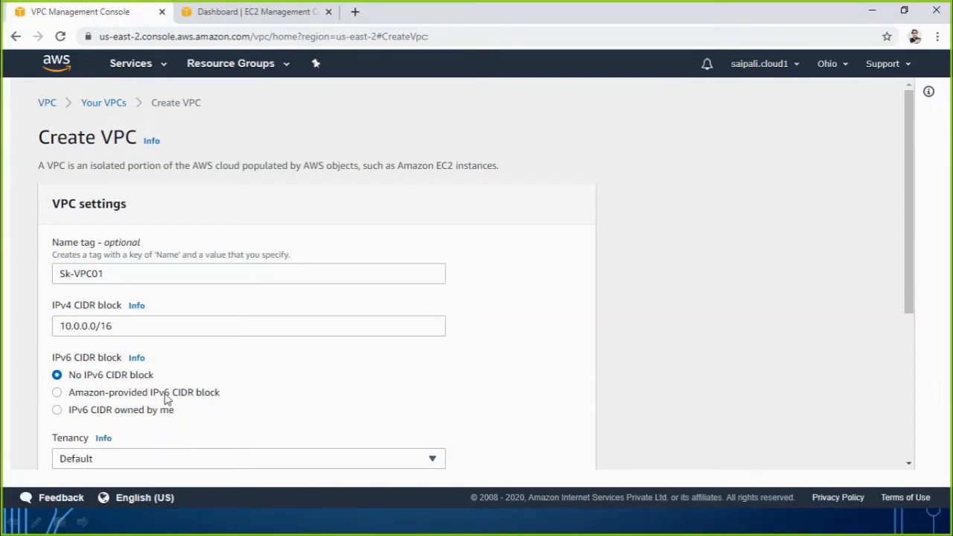
Choose Default tenancy for Sk-VPC01, keep it without an IPv6 CIDR block, and create the VPC.
scroll(160, 396, down, 2)
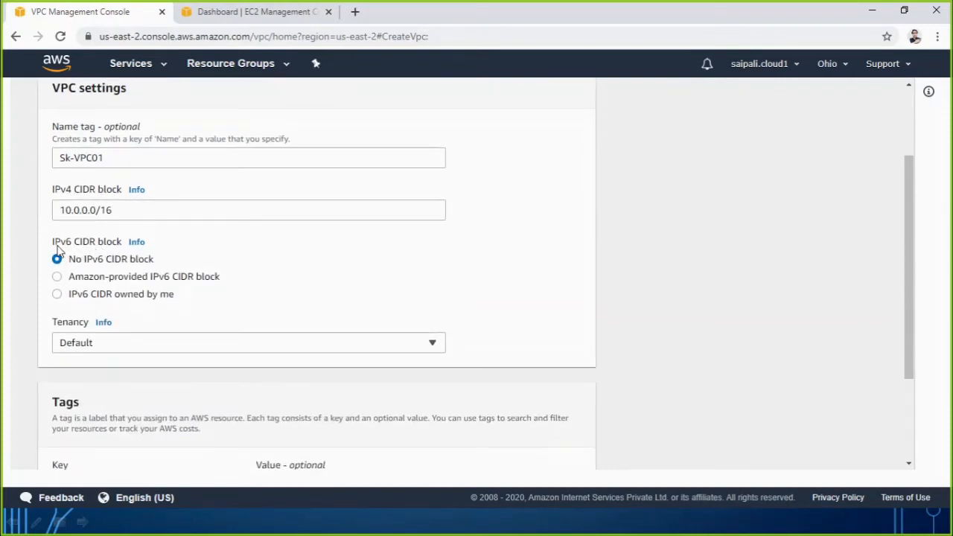
click(87, 344)
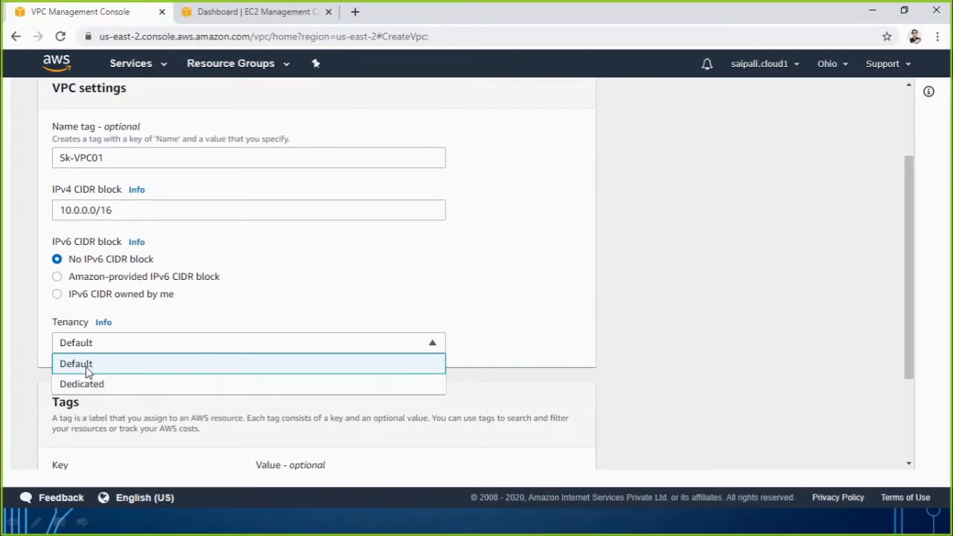
click(87, 366)
scroll(86, 369, down, 2)
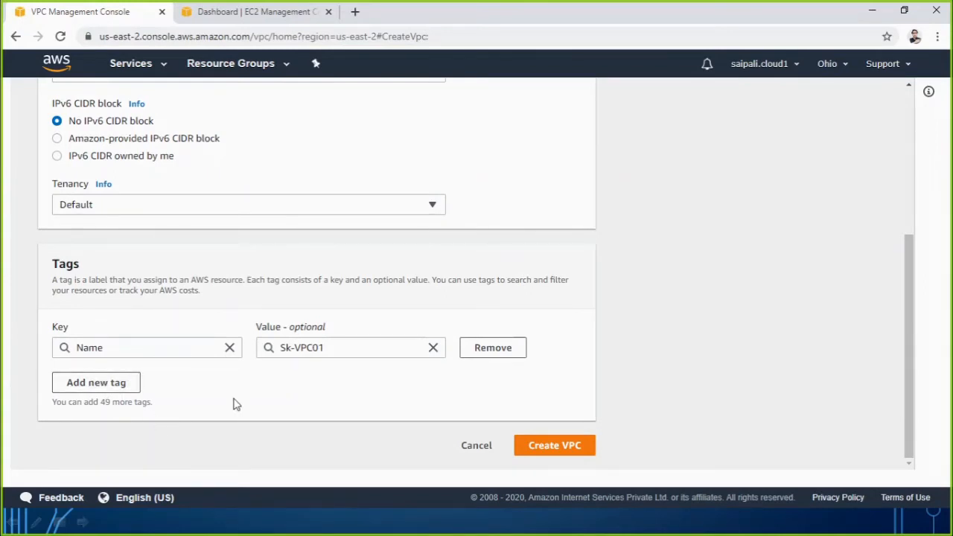
click(575, 452)
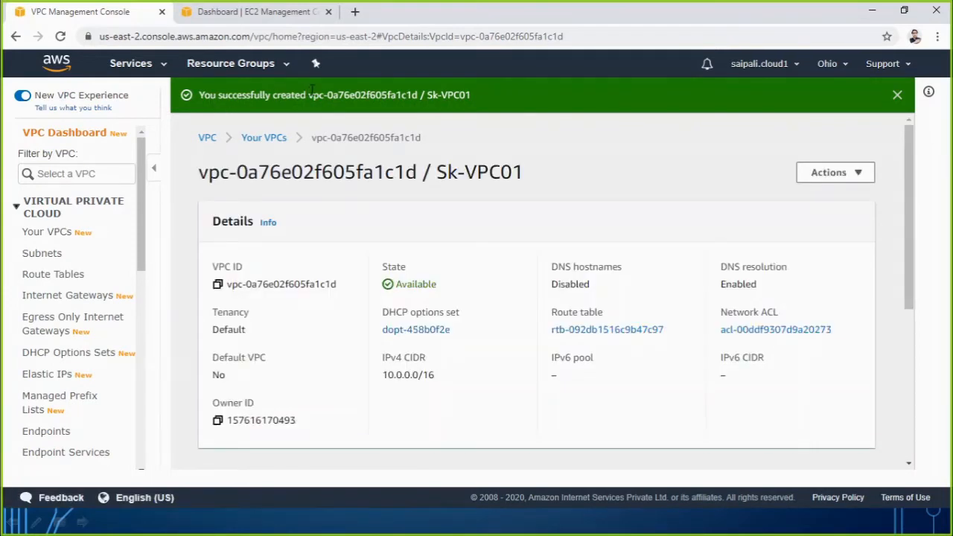
Return to the list of VPCs and compare Sk-VPC01 with the default VPC by CIDR, route table, network ACL, tenancy and default status.
drag(328, 93, 476, 97)
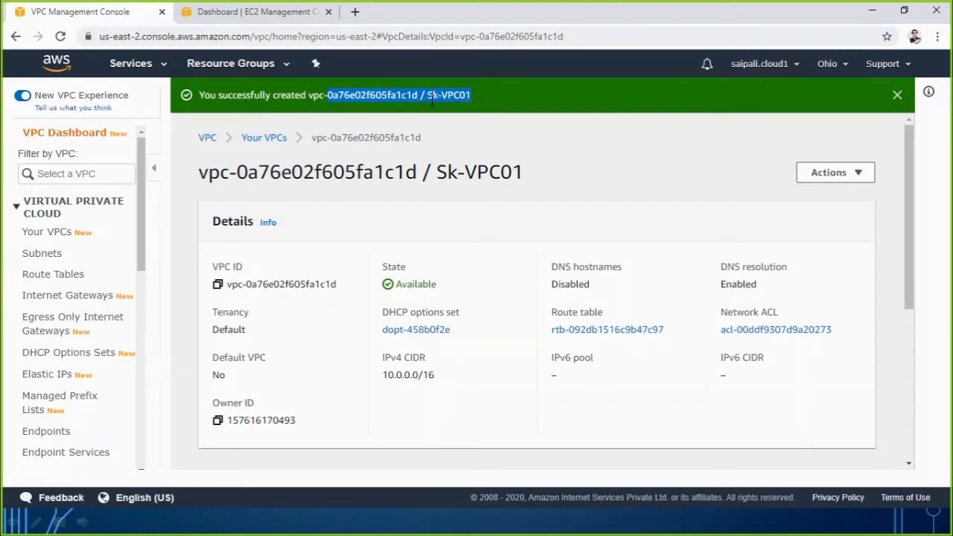
click(507, 143)
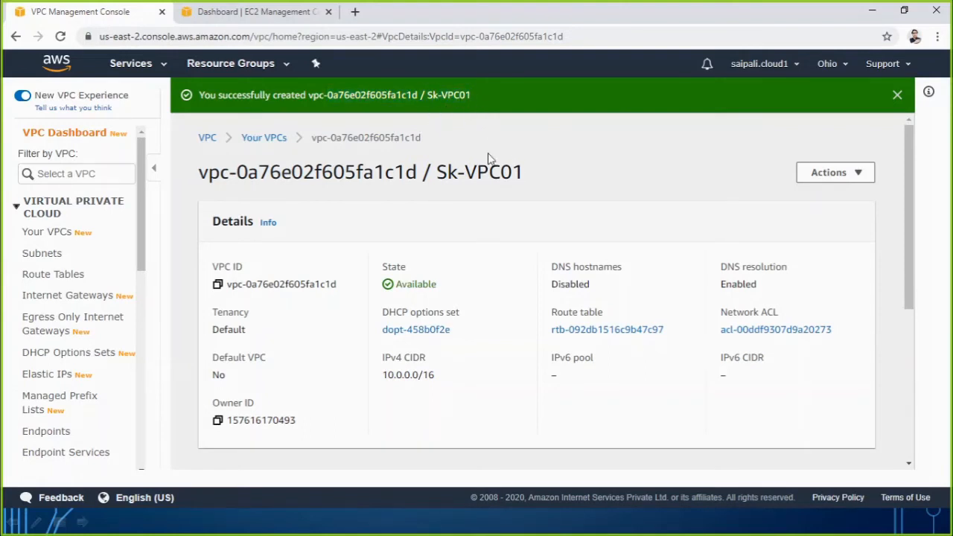
click(49, 234)
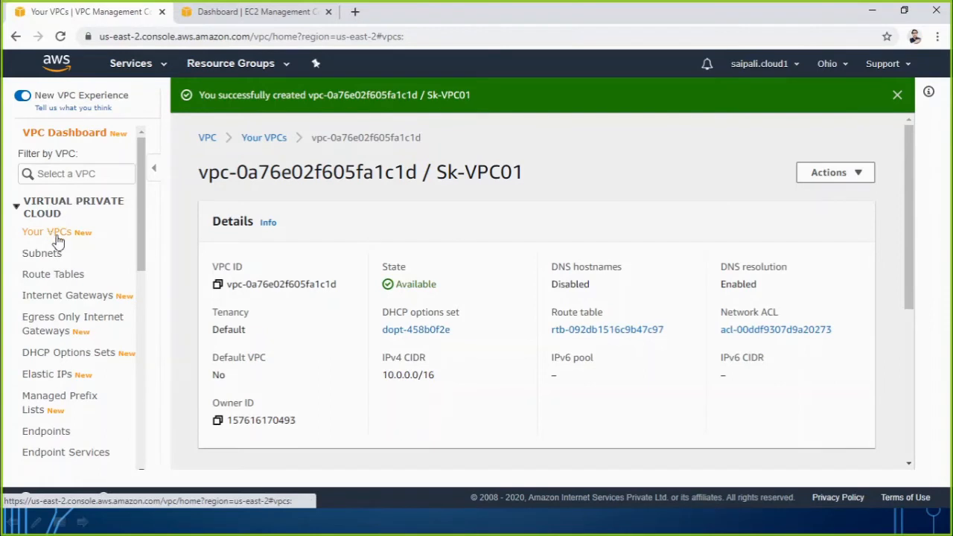
click(435, 272)
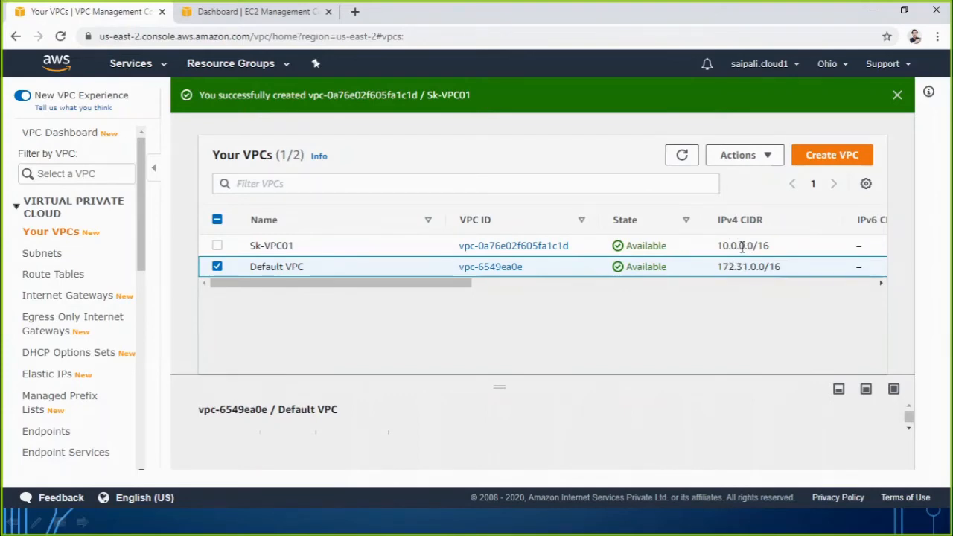
drag(410, 286, 648, 289)
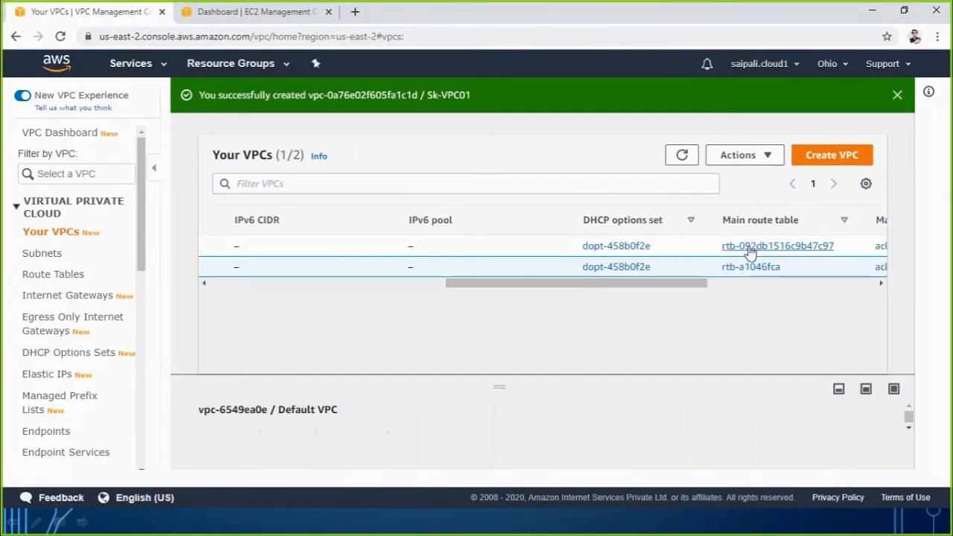
drag(670, 283, 766, 287)
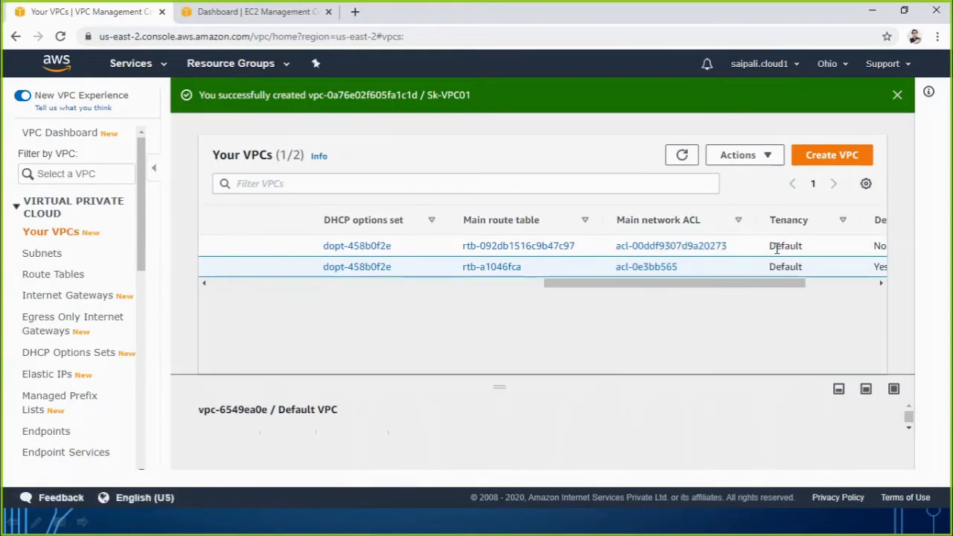
scroll(763, 285, right, 3)
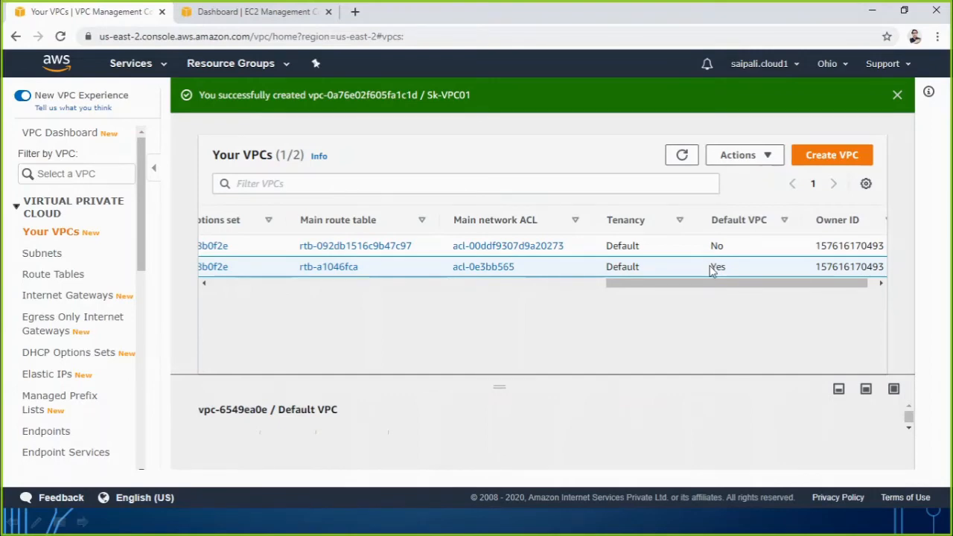
drag(718, 285, 314, 300)
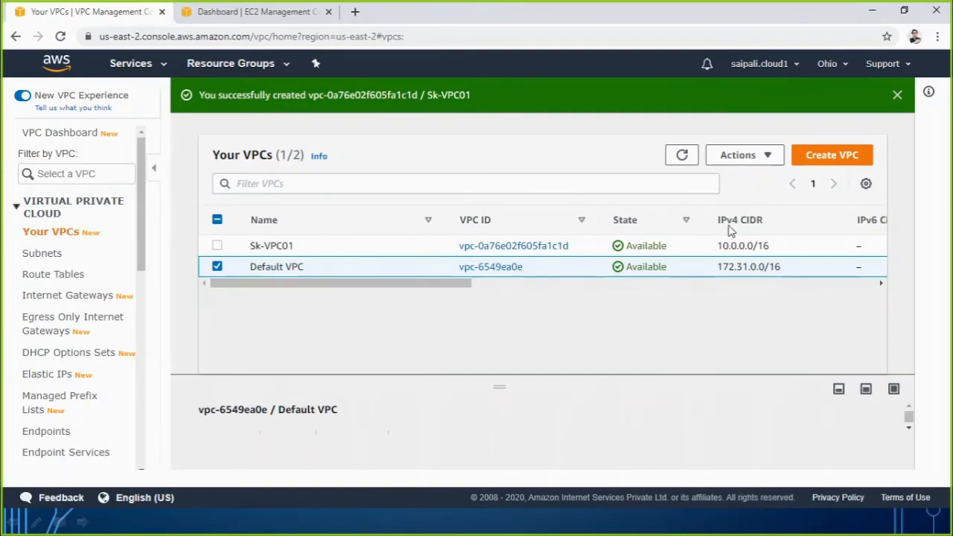
click(871, 12)
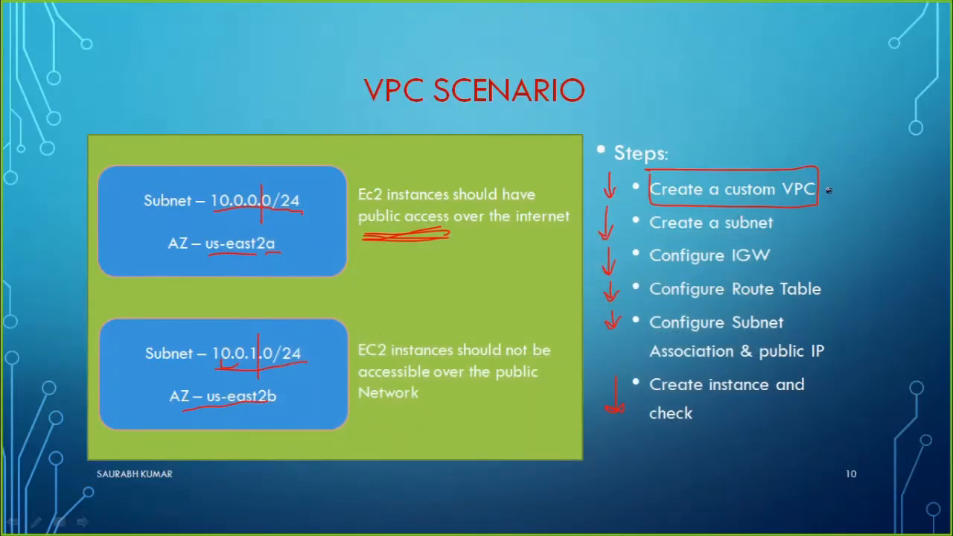
drag(840, 201, 867, 171)
mouse_move(642, 210)
mouse_down()
mouse_move(643, 239)
mouse_move(789, 240)
mouse_move(788, 214)
mouse_move(630, 210)
mouse_up()
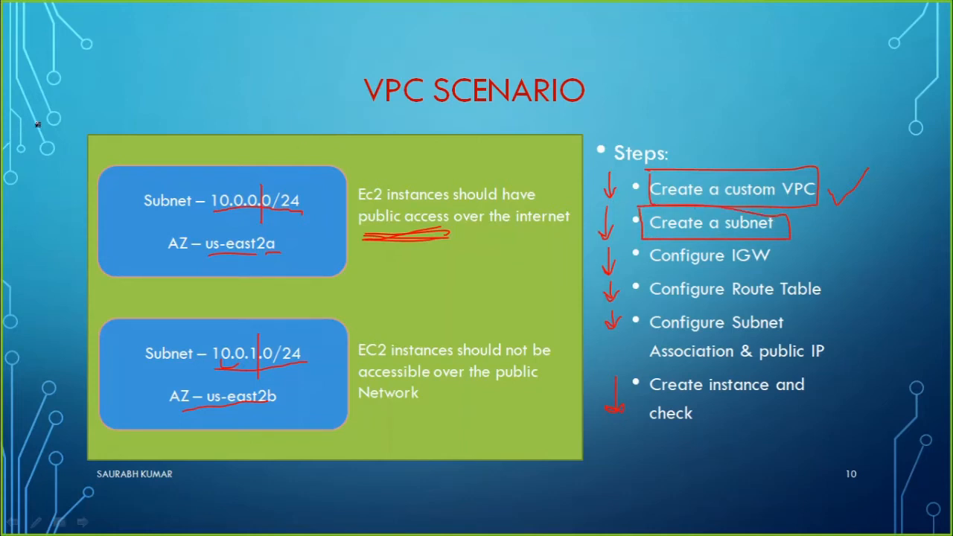
mouse_move(16, 96)
mouse_down()
mouse_move(35, 108)
mouse_move(82, 105)
mouse_move(82, 127)
mouse_move(105, 114)
mouse_move(96, 115)
mouse_up()
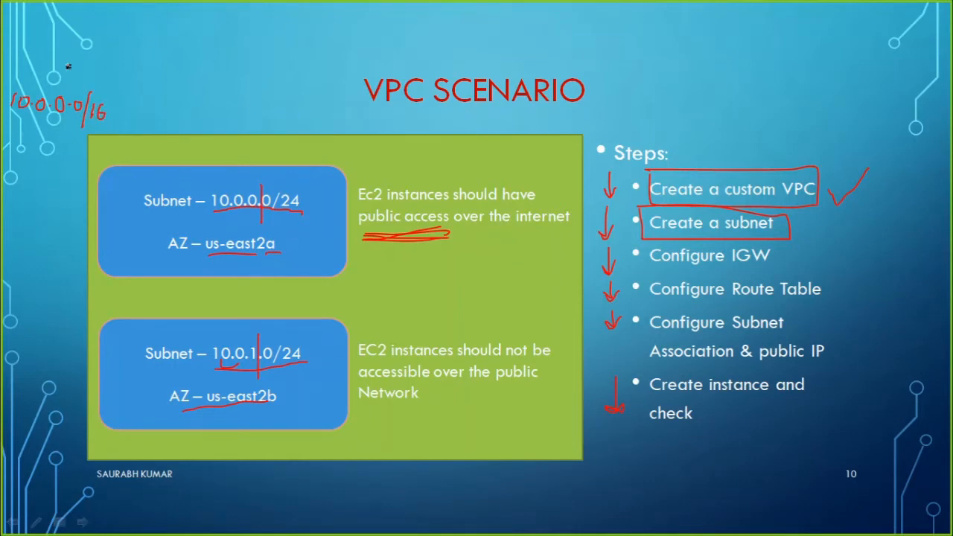
mouse_move(81, 46)
mouse_down()
mouse_move(72, 61)
mouse_move(126, 63)
mouse_move(134, 51)
mouse_move(139, 60)
mouse_up()
mouse_move(139, 45)
mouse_down()
mouse_move(158, 59)
mouse_move(176, 49)
mouse_move(184, 66)
mouse_up()
drag(75, 73, 188, 69)
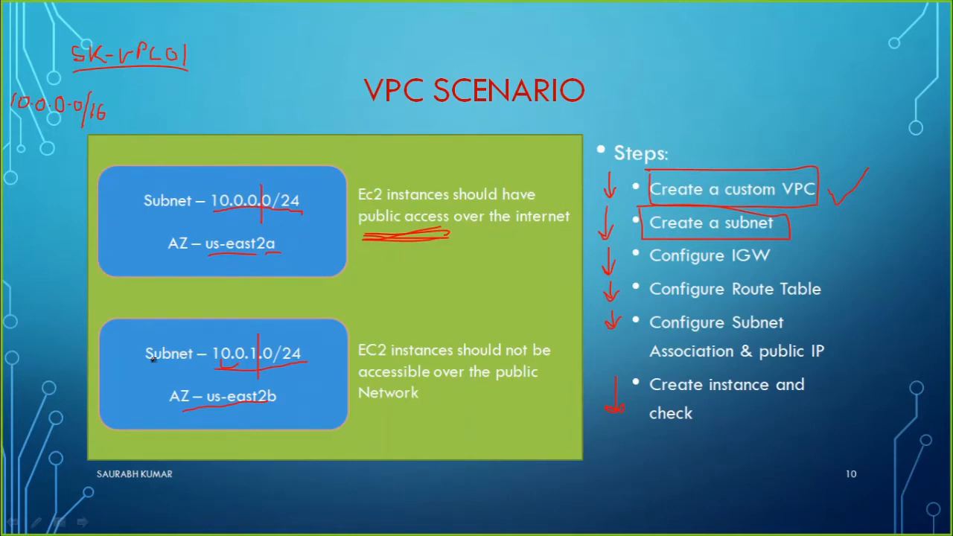
Return to the browser's VPC console, list the existing subnets and widen the VPC column to check which VPC each belongs to.
key(alt+Tab)
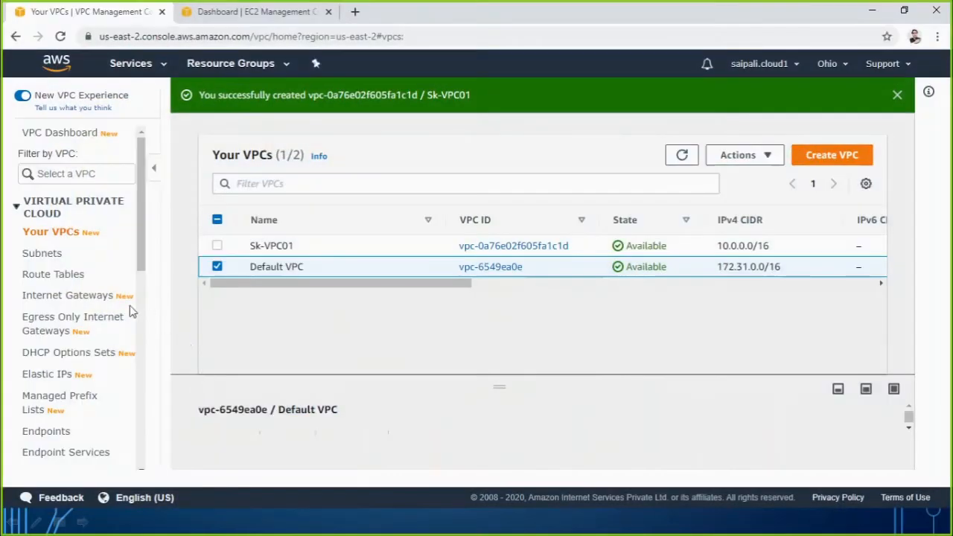
click(43, 255)
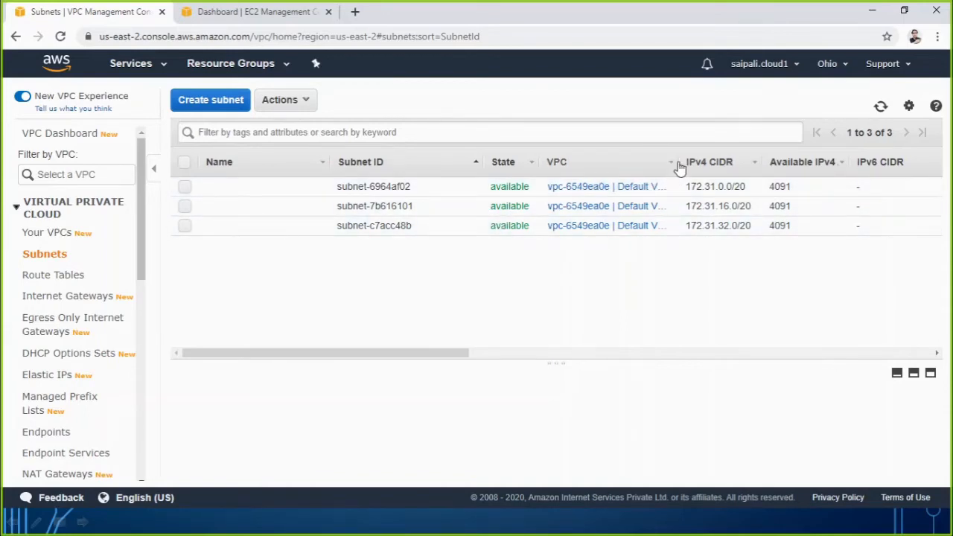
drag(676, 161, 700, 161)
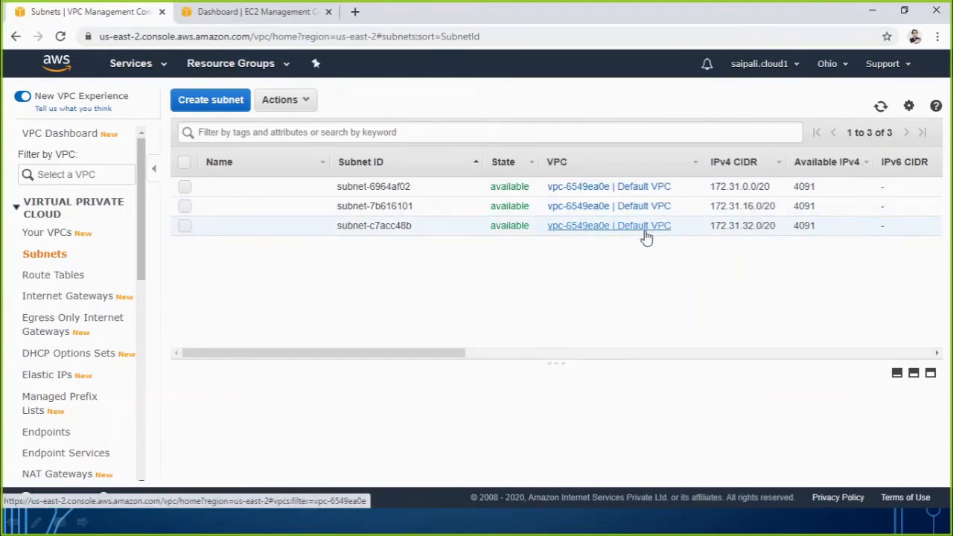
Start creating a subnet and enter 10.0.0.0-ohio-publicsubnet01 as its name tag.
click(207, 110)
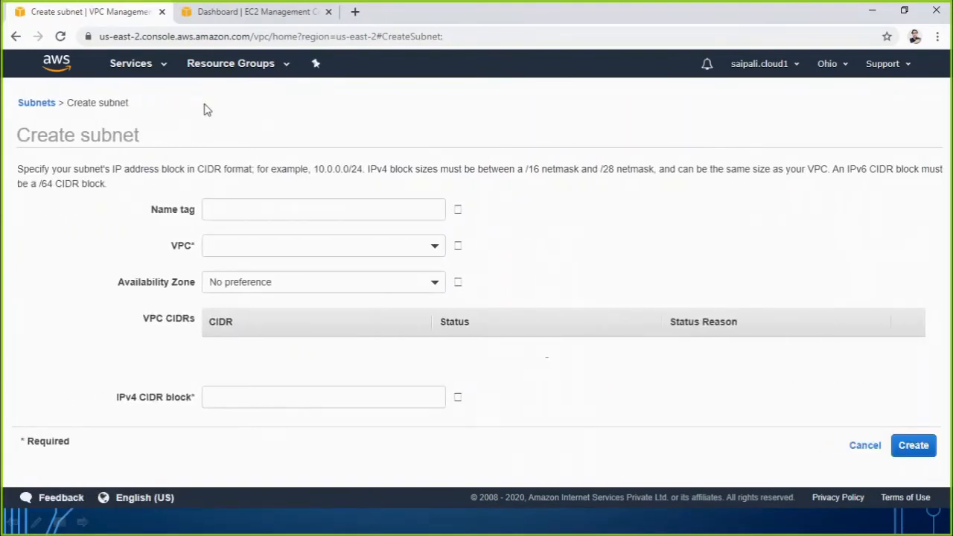
click(214, 208)
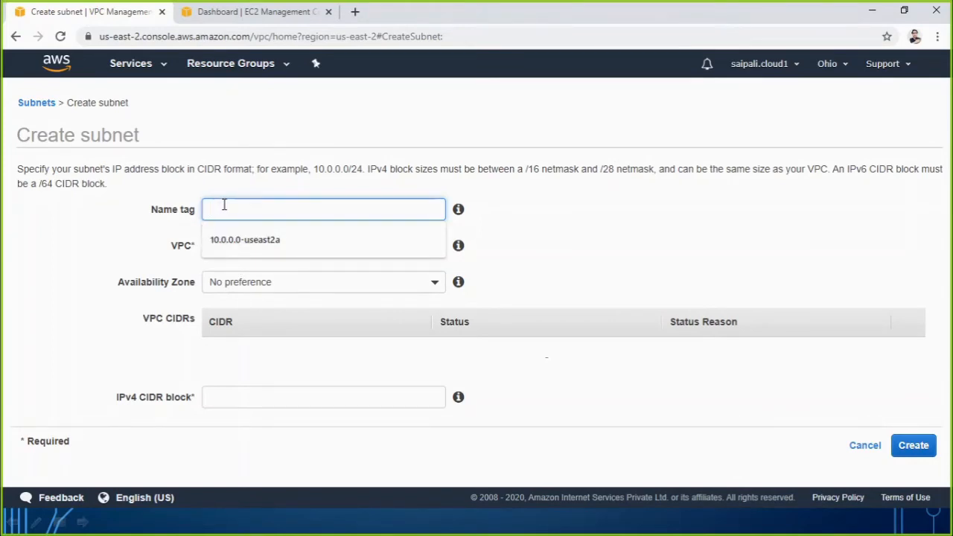
text(10.0.0.0-)
text(ohio-)
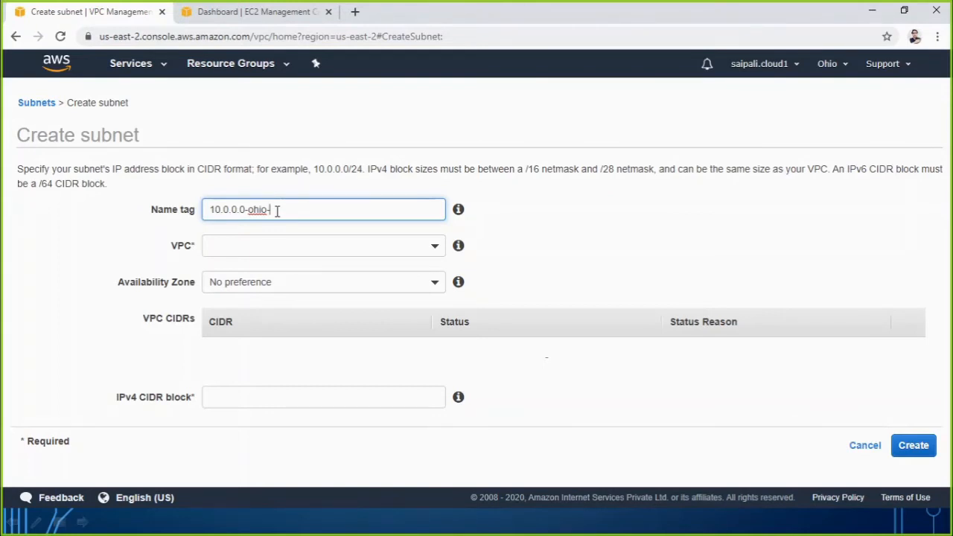
text(publicsubnet01)
Open the choices for the VPC that the new public subnet belongs to.
click(259, 246)
click(118, 271)
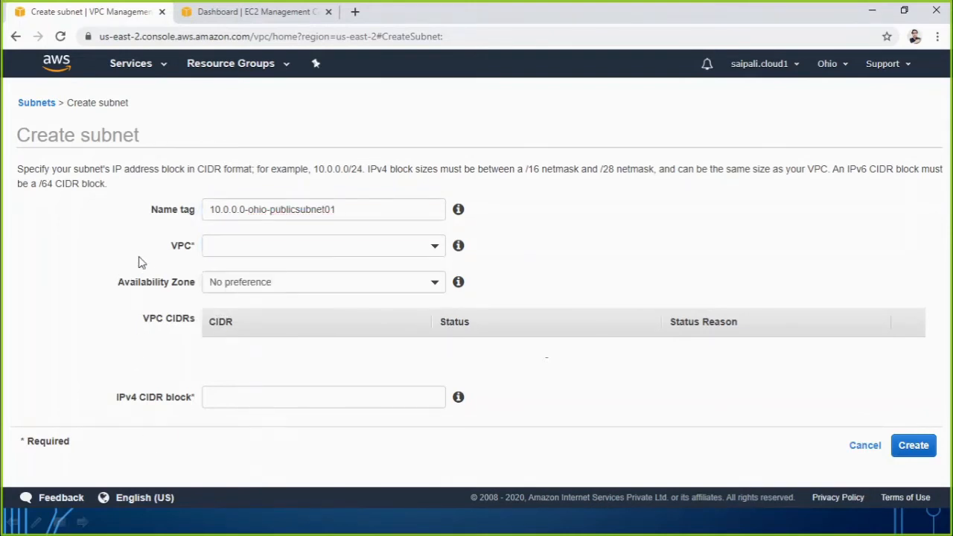
click(216, 245)
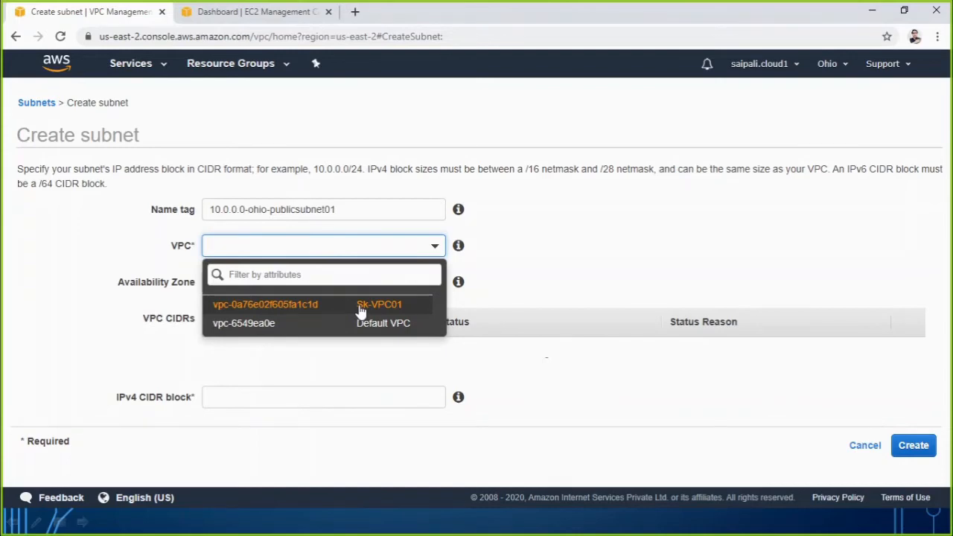
click(306, 520)
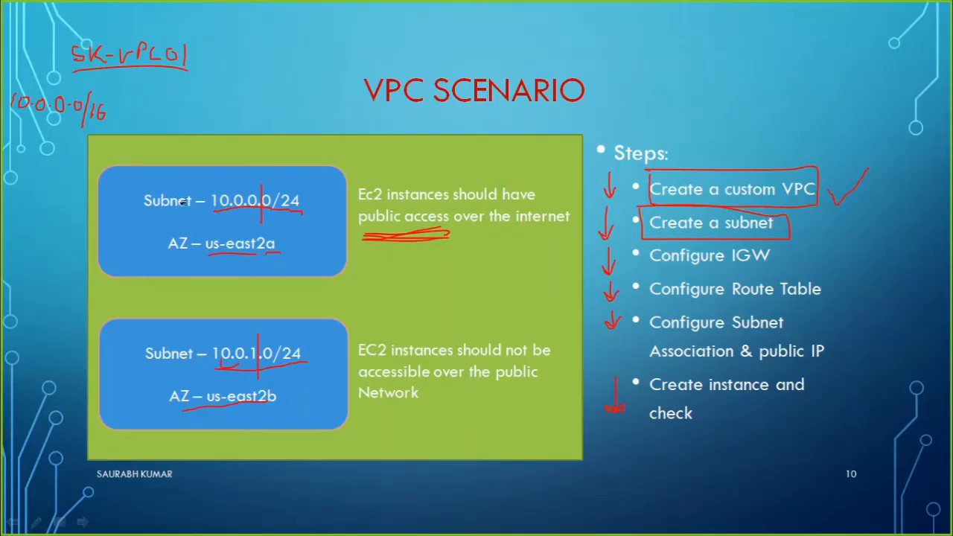
mouse_move(236, 234)
mouse_down()
mouse_move(168, 225)
mouse_move(159, 260)
mouse_move(254, 271)
mouse_move(277, 248)
mouse_move(234, 237)
mouse_up()
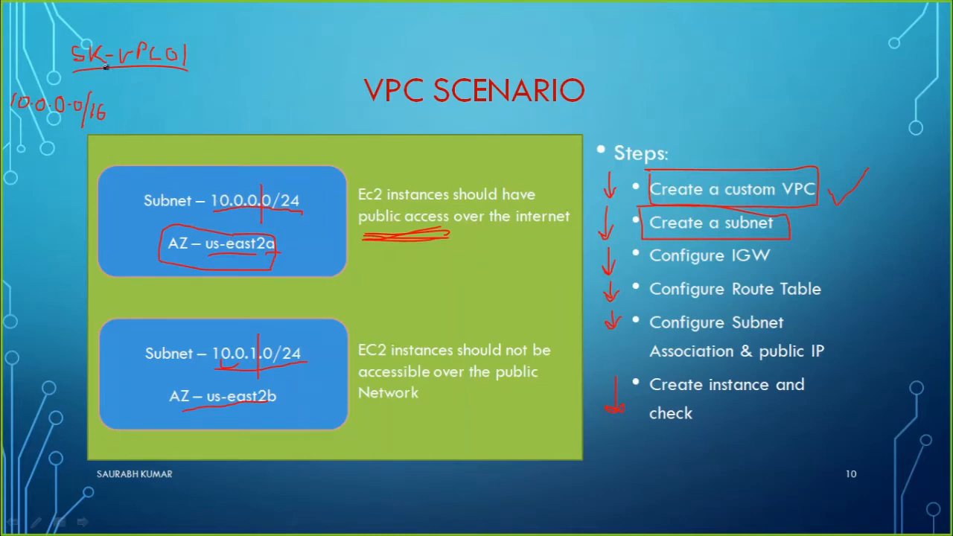
Return to the browser's subnet form, assign the new subnet to Sk-VPC01 and place it in availability zone us-east-2a.
key(alt+Tab)
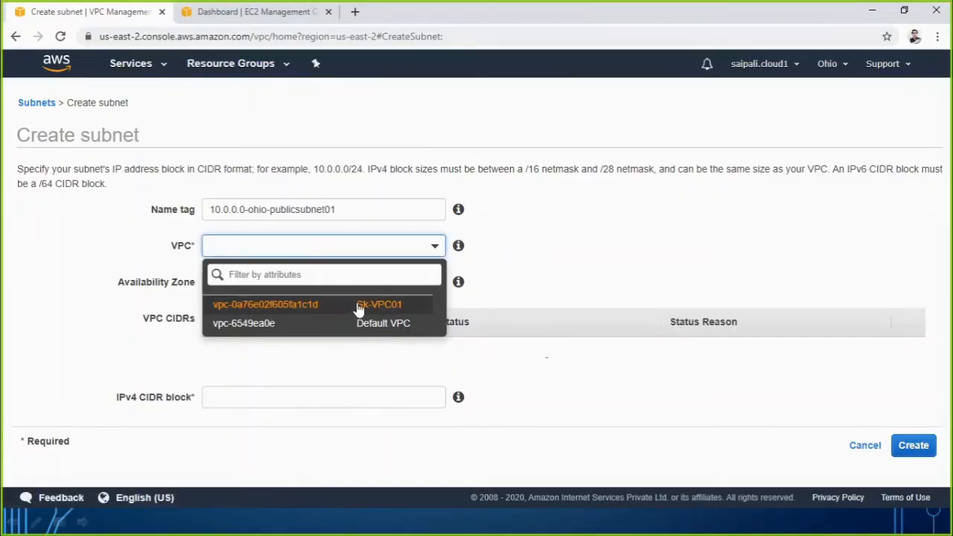
click(357, 304)
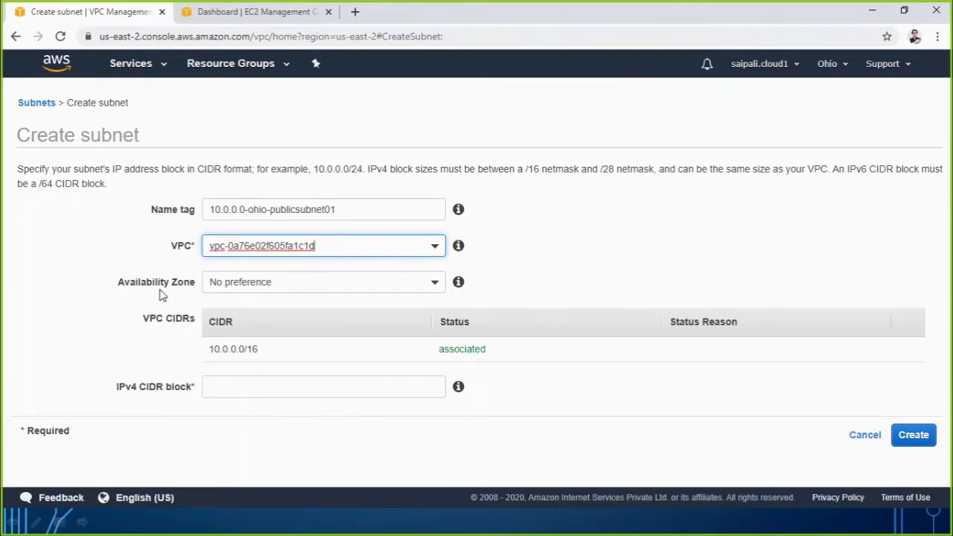
click(231, 283)
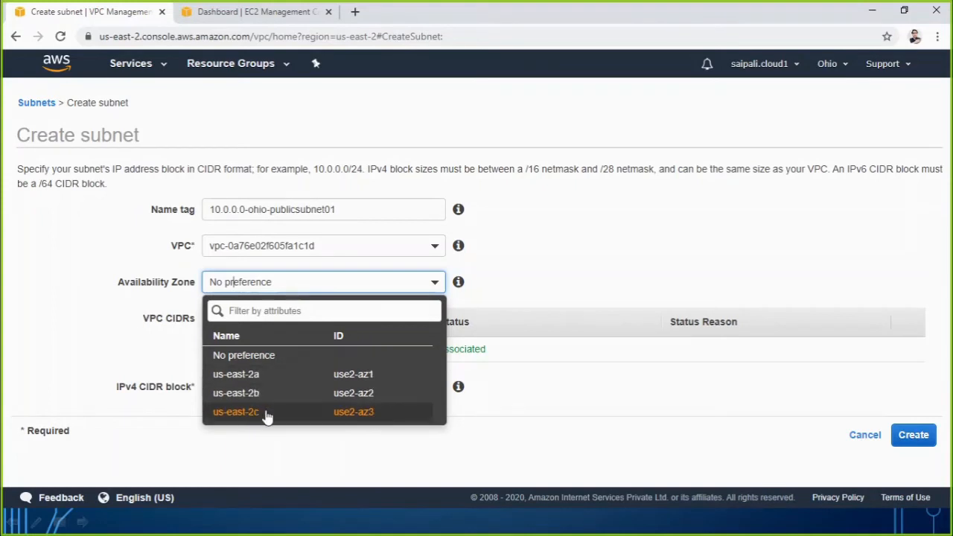
click(244, 378)
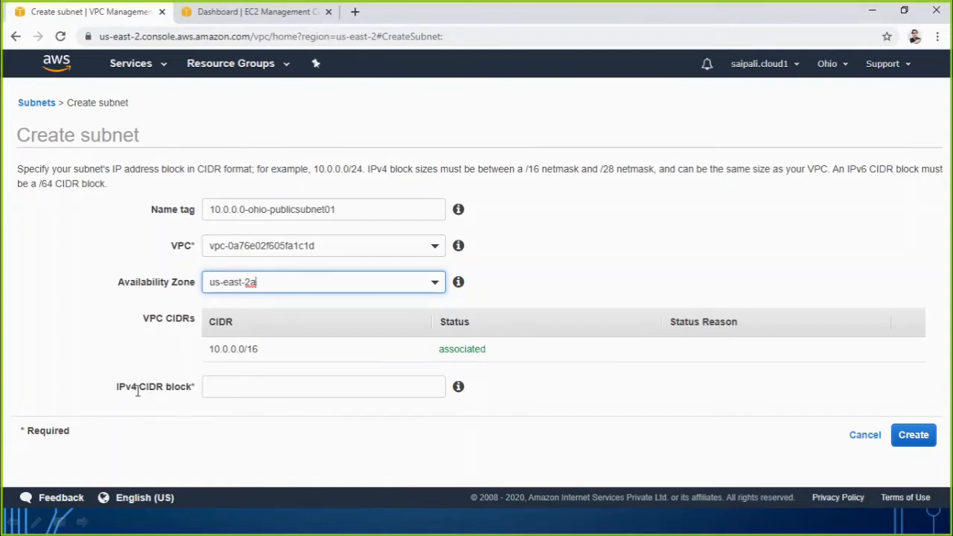
Check the VPC's CIDR range and enter 10.0.0.0/24 as the new subnet's IPv4 CIDR block.
drag(139, 392, 166, 393)
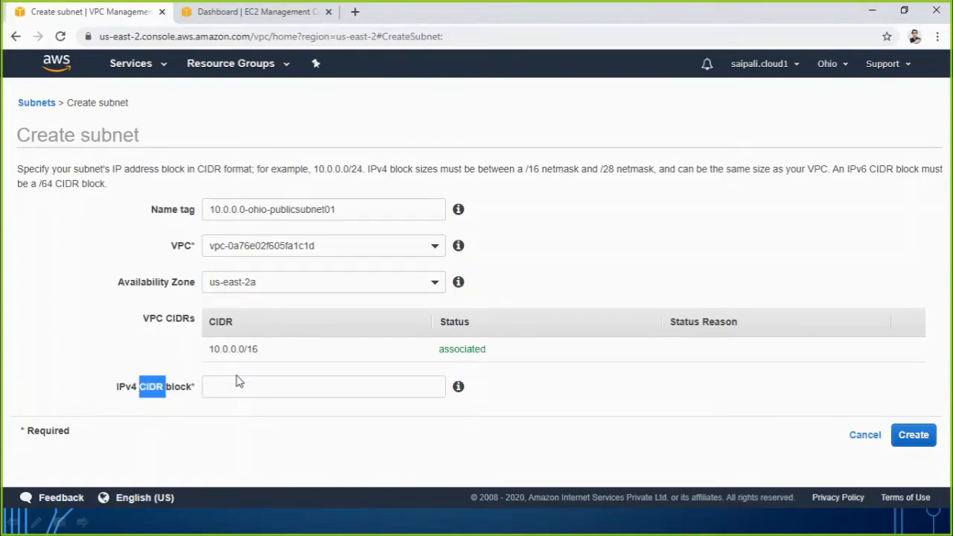
drag(268, 355, 217, 350)
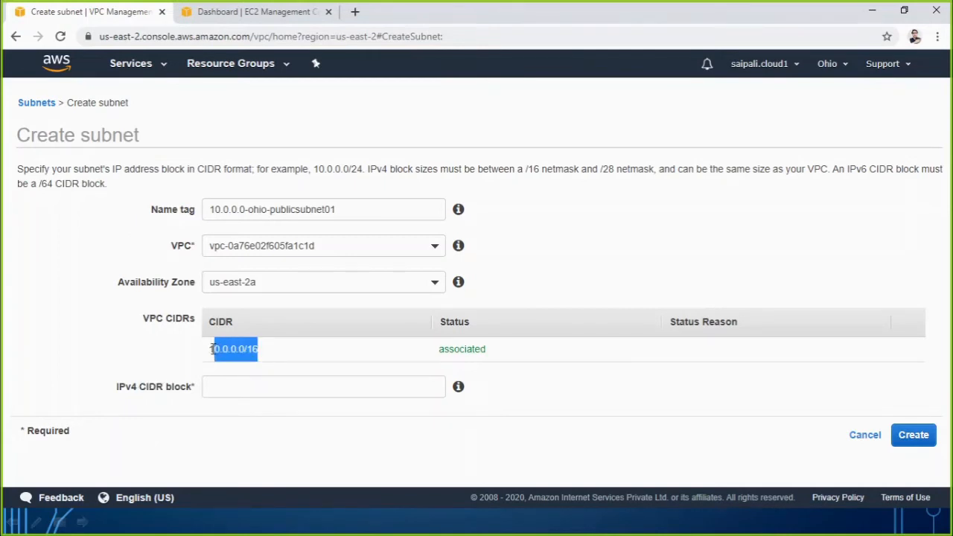
click(227, 387)
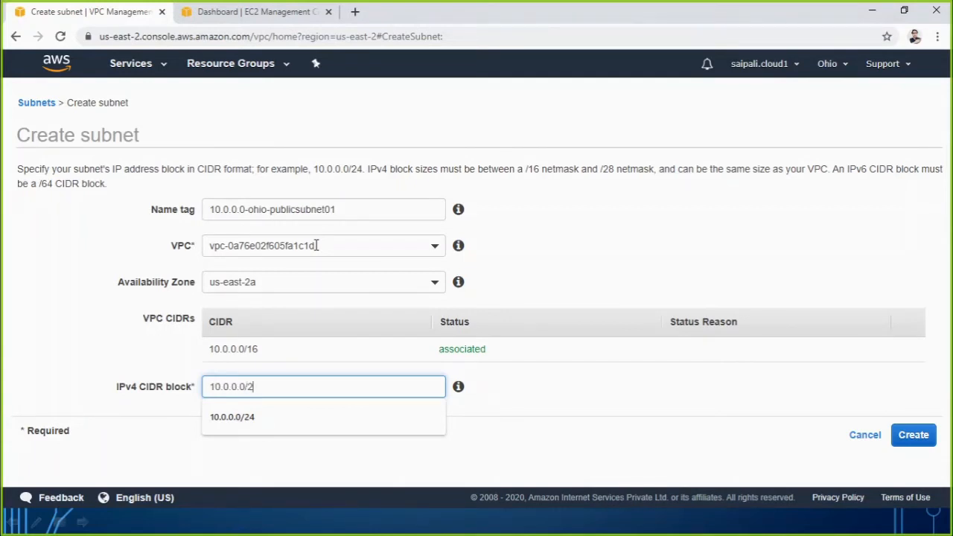
text(4)
Check the planned subnet on the VPC Scenario slide, then return to the browser, create the public subnet and go back to the subnet list.
key(alt+Tab)
key(alt+Tab)
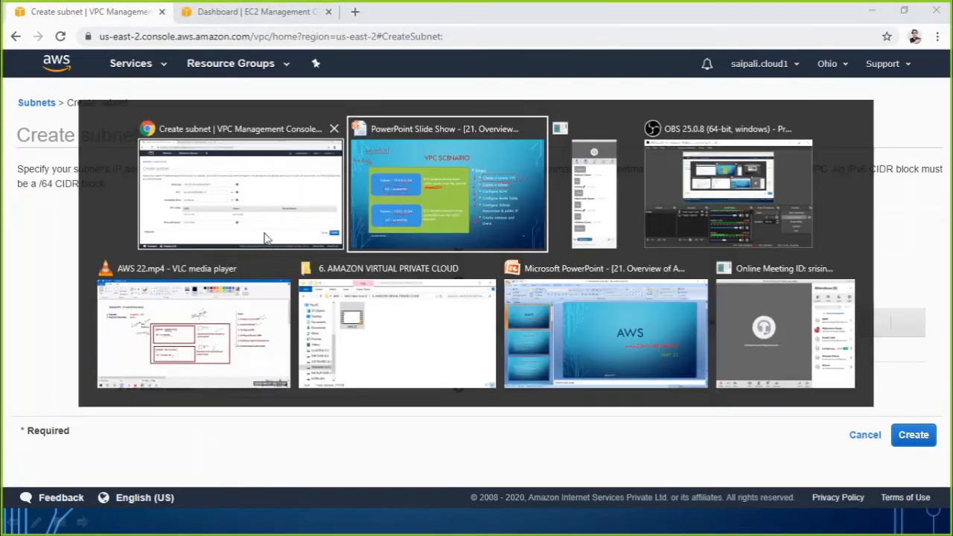
key(alt+Tab)
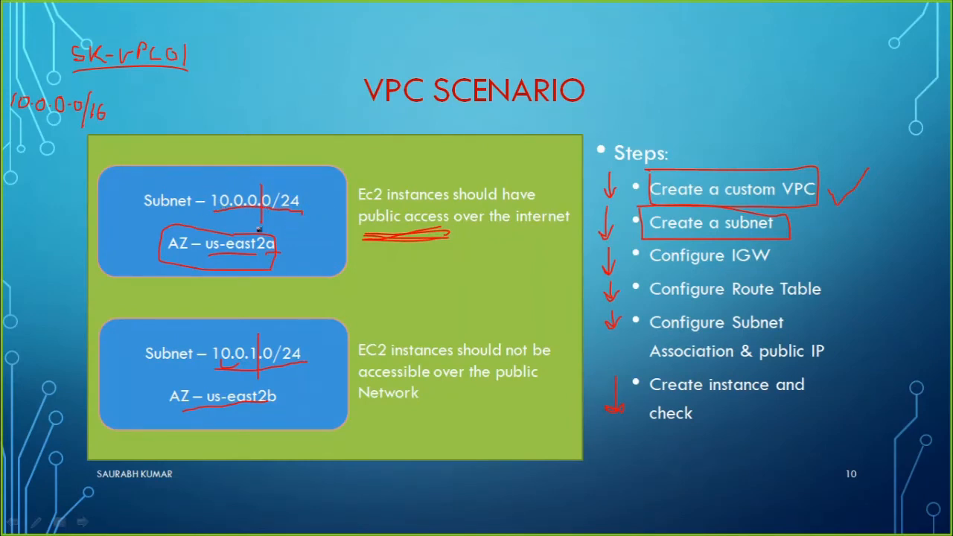
key(alt+Tab)
key(alt+Tab)
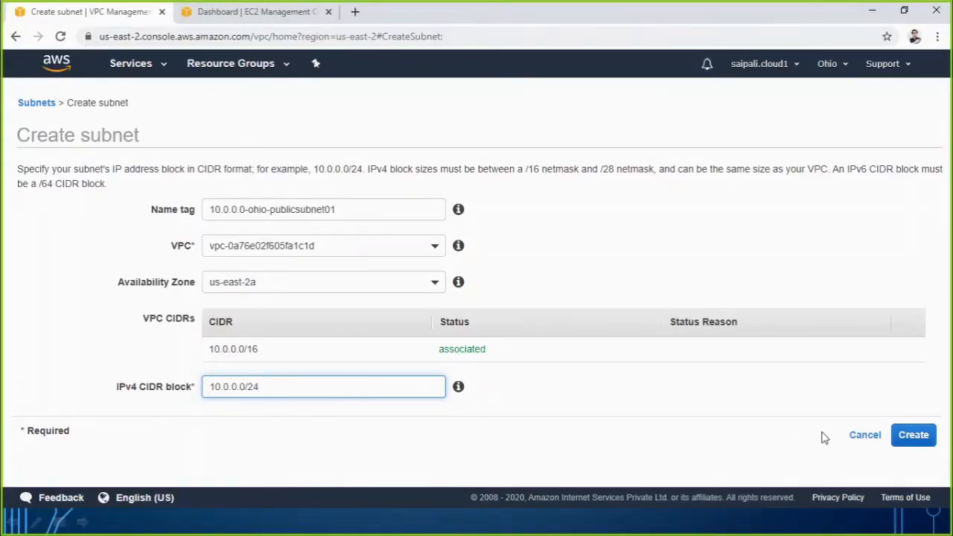
click(912, 438)
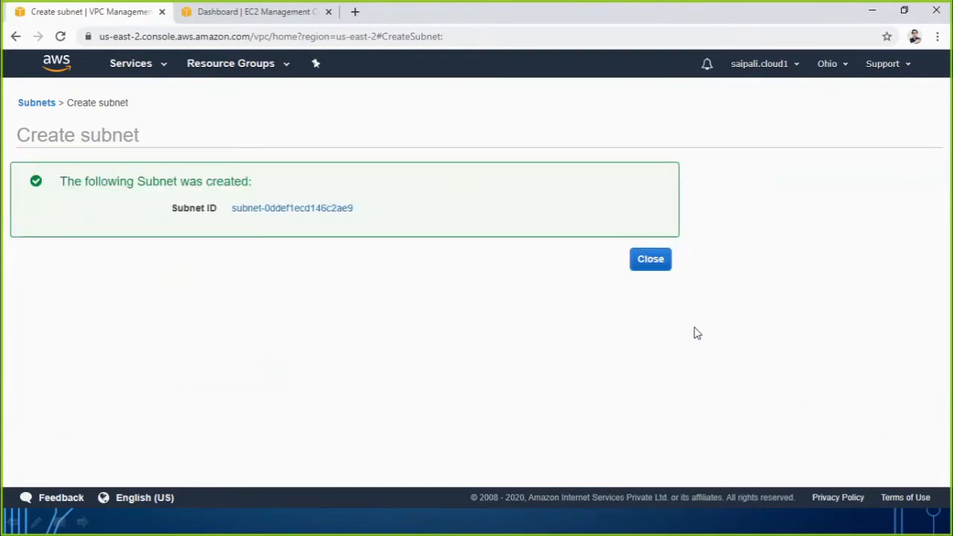
click(660, 268)
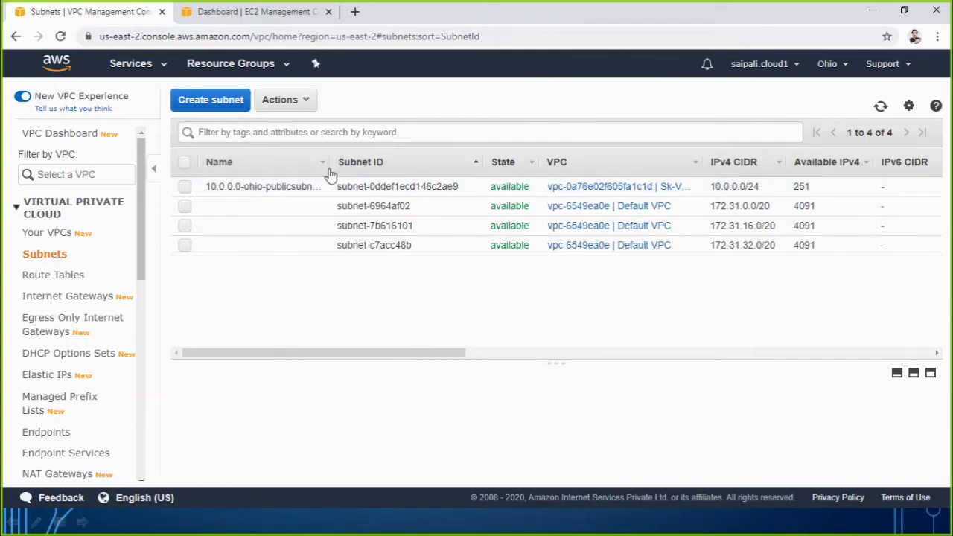
Widen the Name column in the subnet list and rename the new subnet 10.0.0.0-ohio-publicsubnet01-AZ2a.
drag(328, 163, 370, 161)
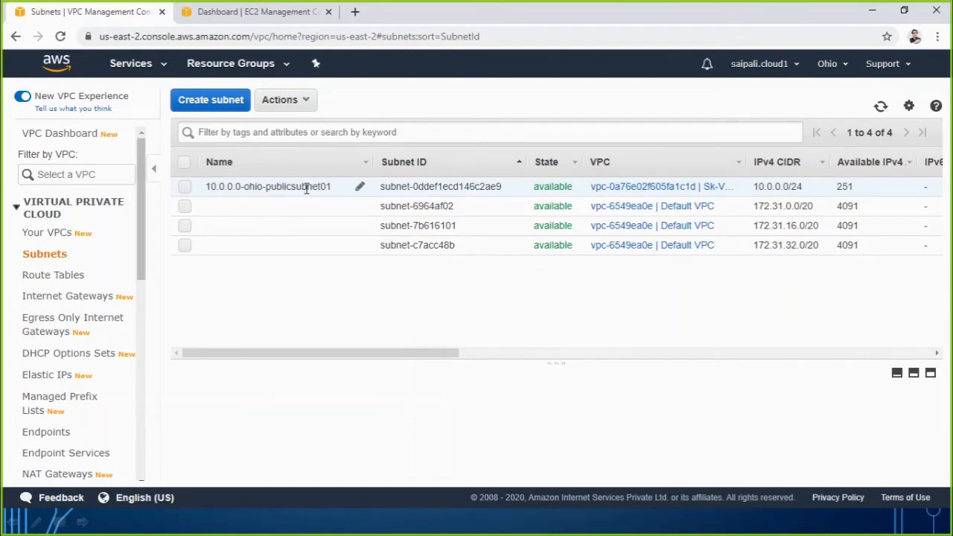
click(359, 187)
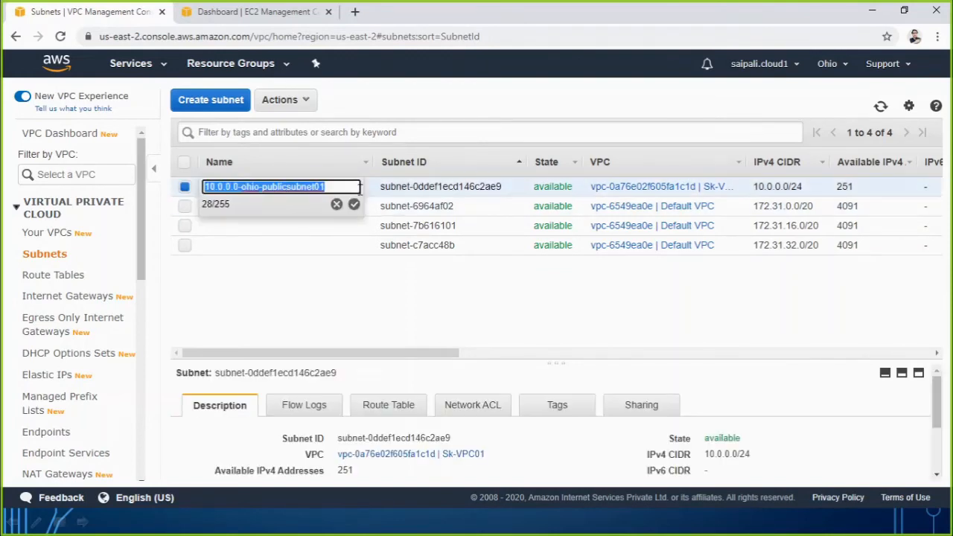
click(345, 187)
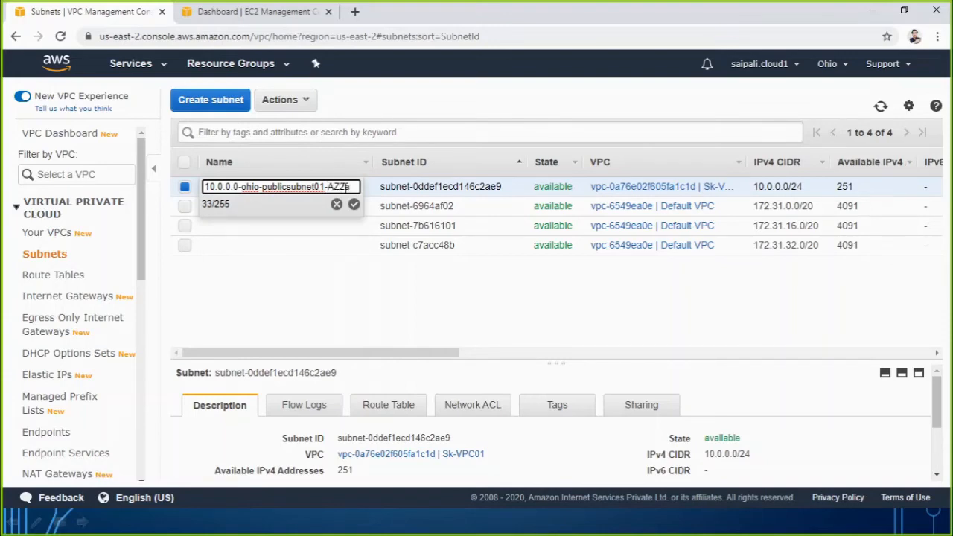
click(354, 204)
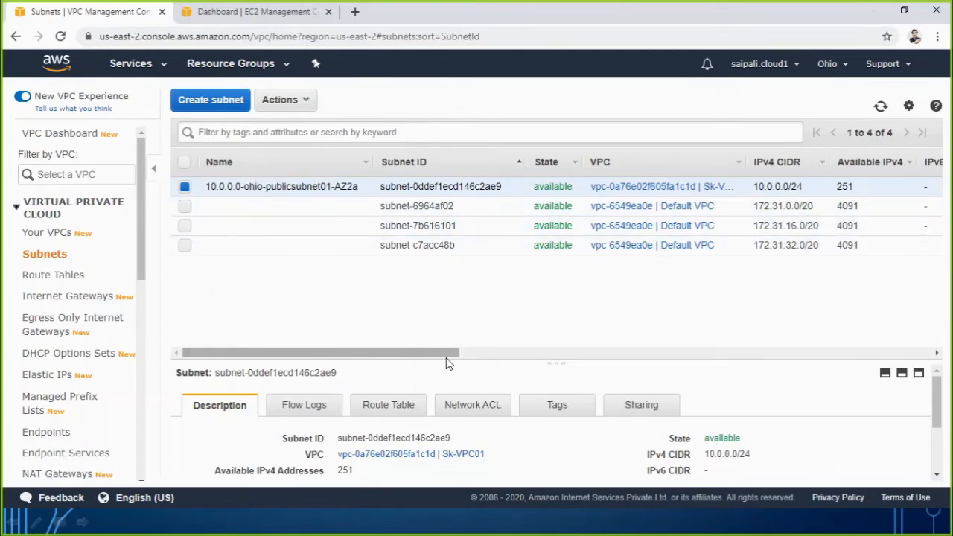
Bring the subnets' IPv4 CIDR and availability zone columns into view, launch Epic Pen and activate its pen for annotating.
drag(448, 354, 526, 355)
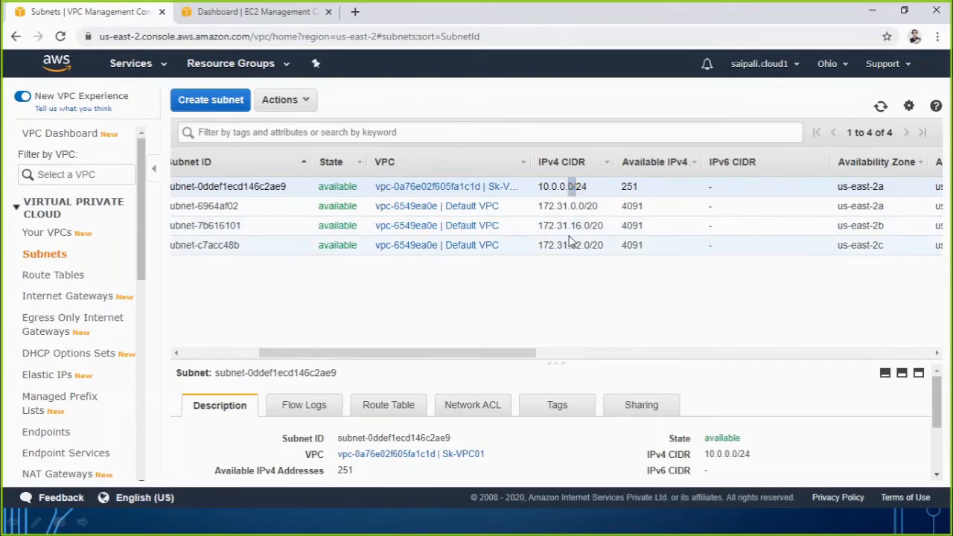
key(super)
text(epic)
key(Return)
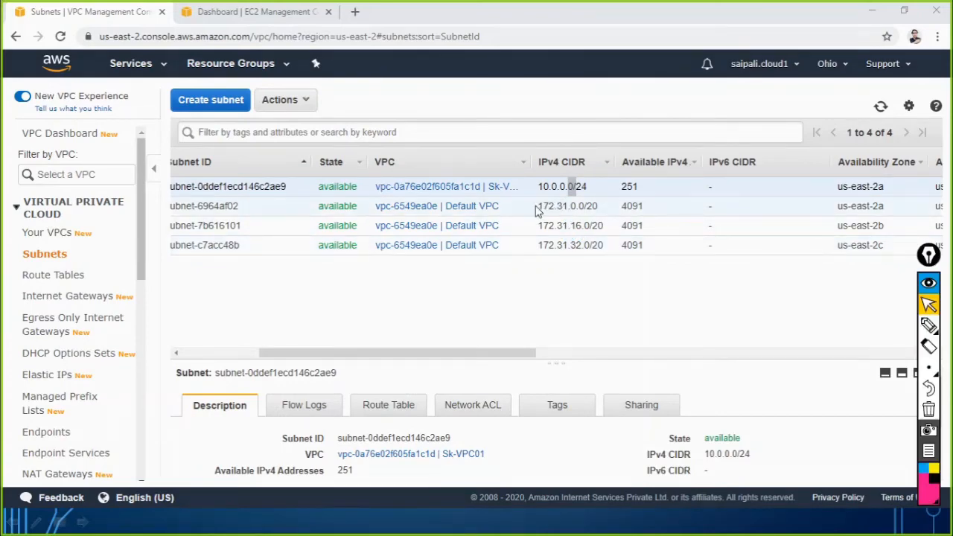
click(927, 325)
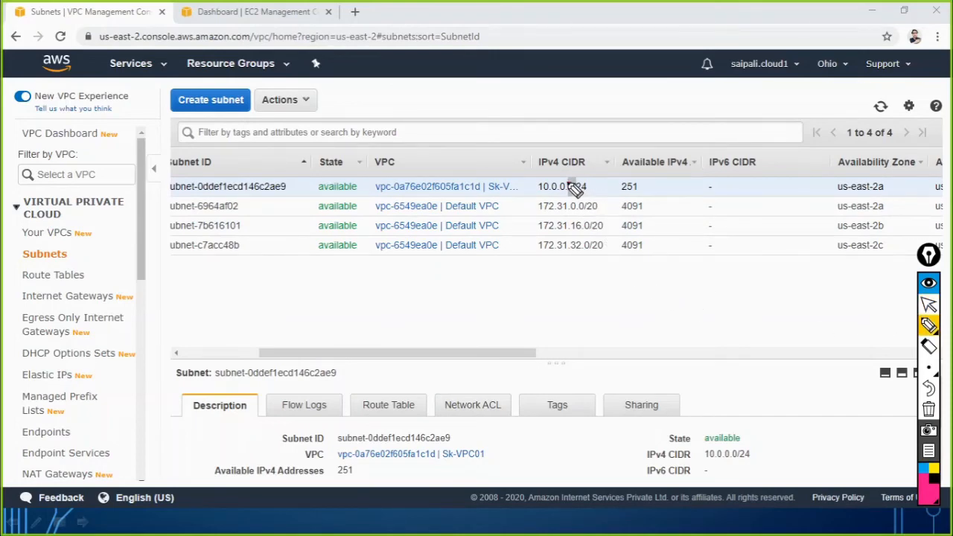
Write the host numbers from 1 down to 255 beneath the 10.0.0.0/24 CIDR, box its network part, bracket the range and note 256 above.
drag(570, 182, 593, 380)
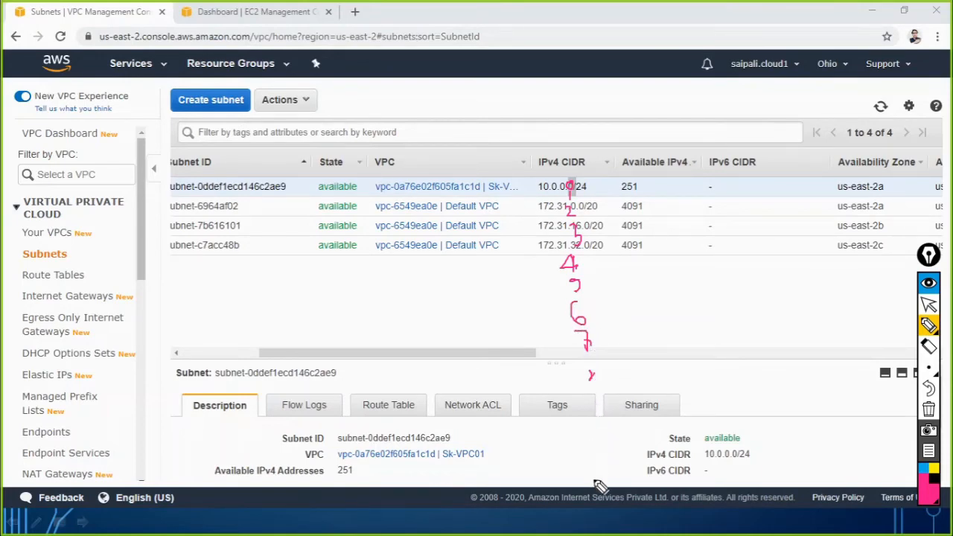
mouse_move(582, 474)
mouse_down()
mouse_move(594, 481)
mouse_move(599, 471)
mouse_move(604, 481)
mouse_move(618, 472)
mouse_move(626, 483)
mouse_up()
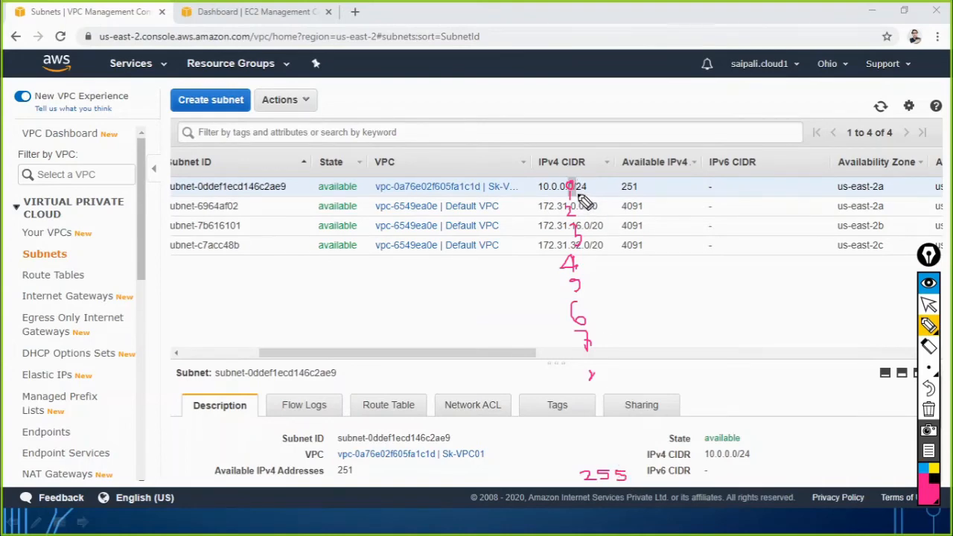
drag(575, 194, 591, 194)
mouse_move(564, 172)
mouse_down()
mouse_move(564, 199)
mouse_move(538, 174)
mouse_move(565, 182)
mouse_move(566, 195)
mouse_up()
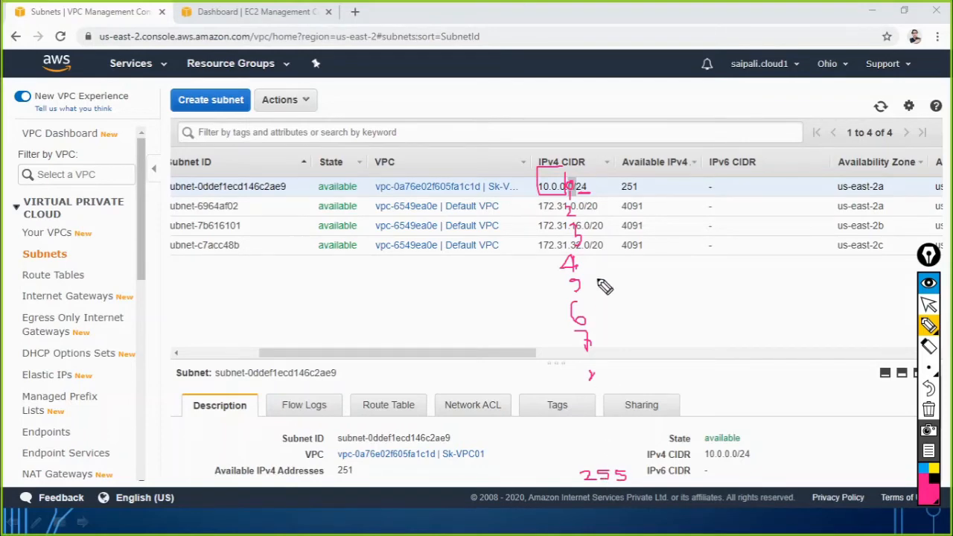
mouse_move(594, 179)
mouse_down()
mouse_move(618, 292)
mouse_move(637, 473)
mouse_move(626, 481)
mouse_up()
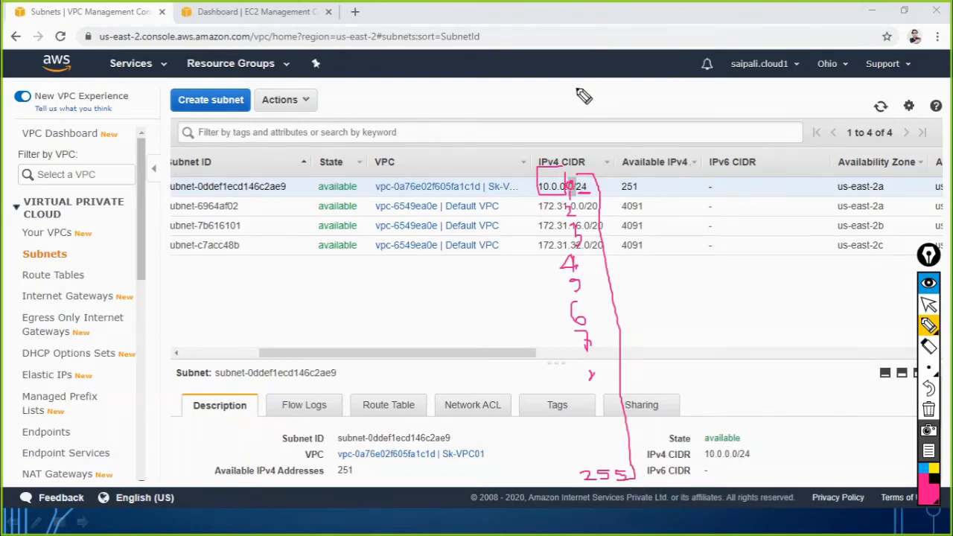
mouse_move(577, 88)
mouse_down()
mouse_move(591, 102)
mouse_move(620, 93)
mouse_up()
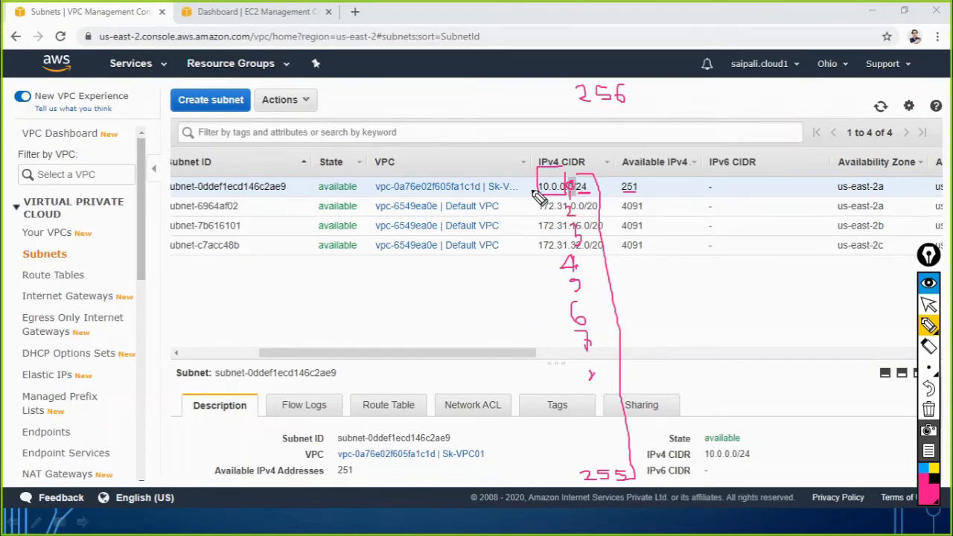
Label the first address NID and the last address BID, and mark both with a cross as unusable.
mouse_move(488, 173)
mouse_down()
mouse_move(489, 186)
mouse_move(500, 171)
mouse_move(514, 188)
mouse_up()
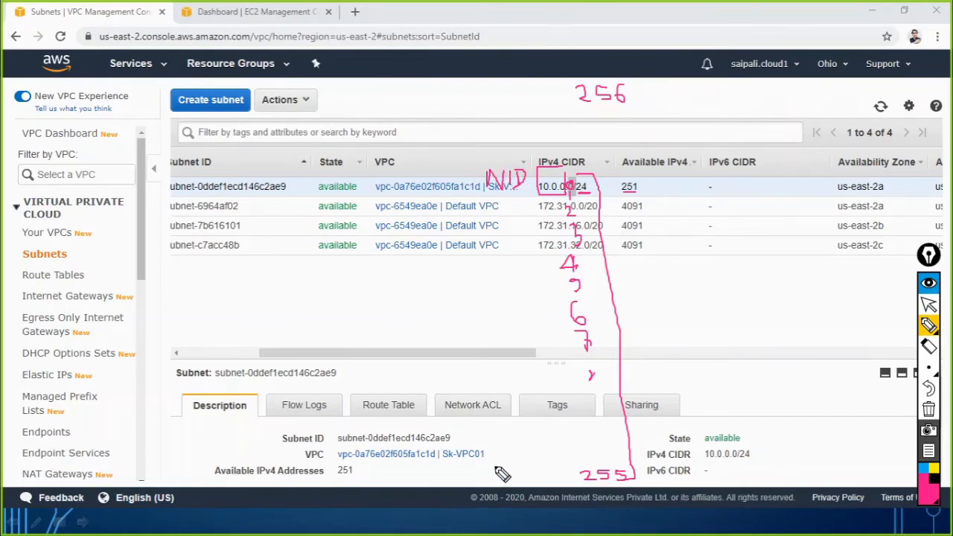
drag(503, 475, 527, 475)
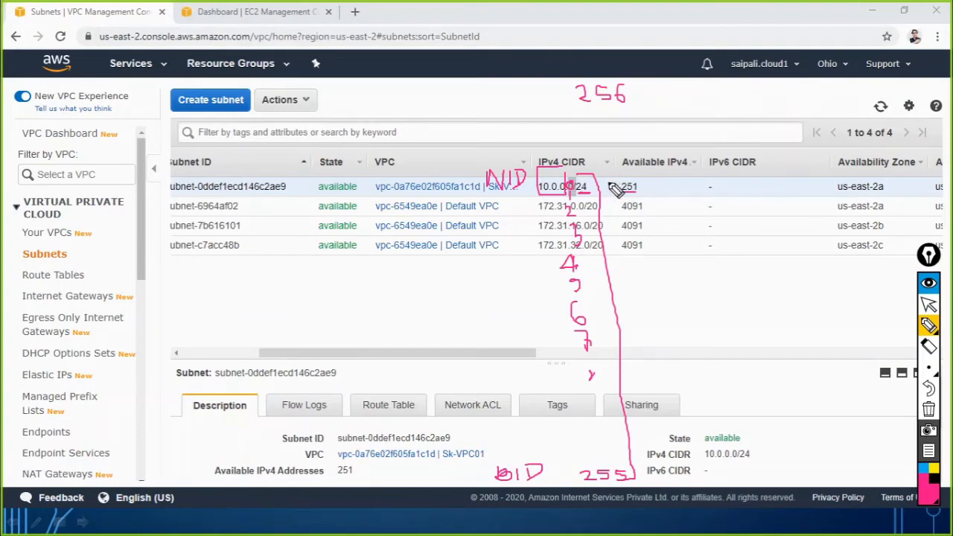
mouse_move(603, 177)
mouse_down()
mouse_move(613, 193)
mouse_move(603, 193)
mouse_up()
mouse_move(649, 464)
mouse_down()
mouse_move(641, 473)
mouse_move(657, 476)
mouse_up()
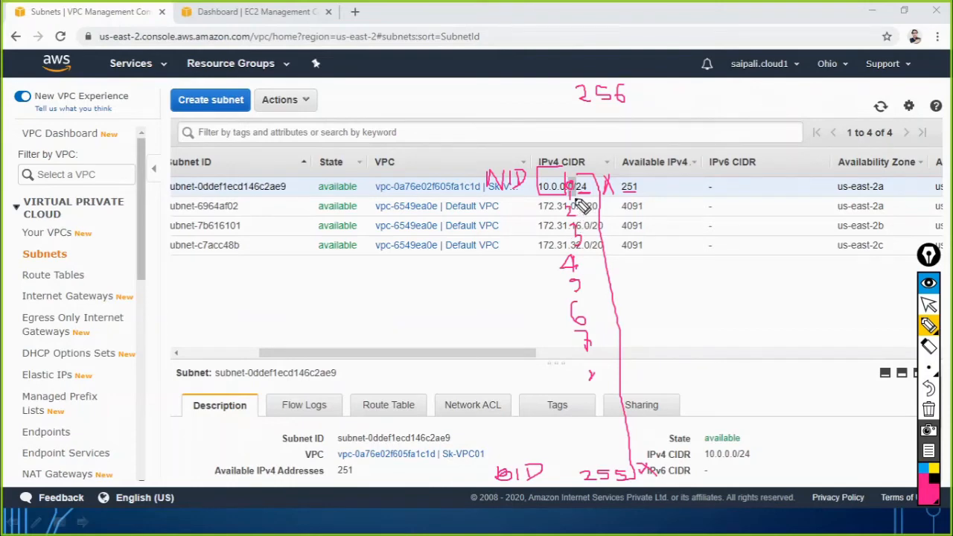
Draw arrows from host numbers 1, 2 and 3 to the labels Router, DNS and AWS, and cross out all three as reserved.
drag(581, 203, 612, 201)
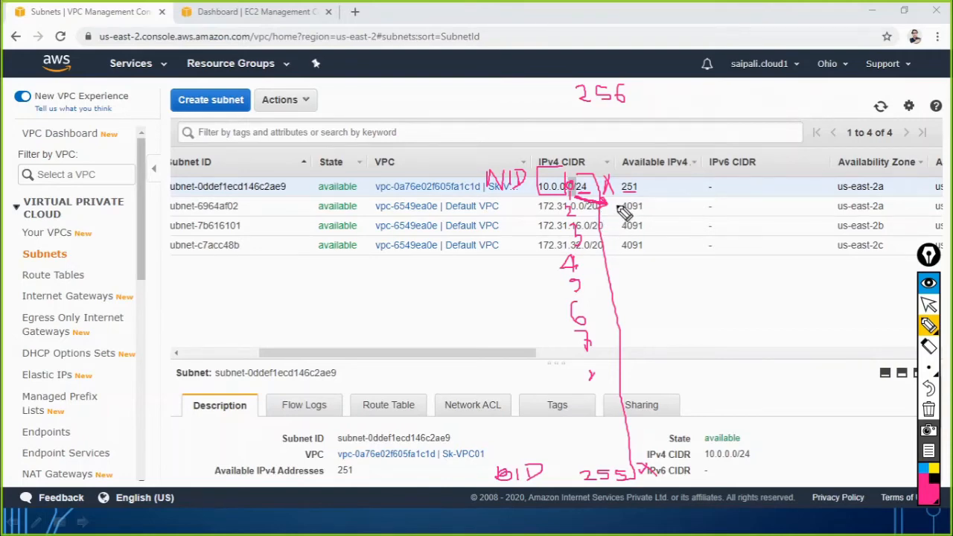
drag(619, 203, 663, 207)
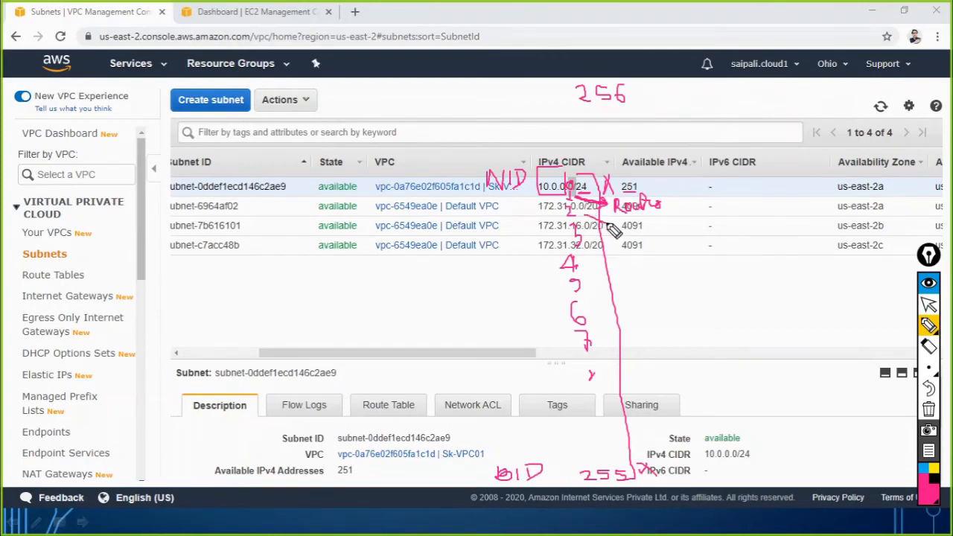
mouse_move(609, 235)
mouse_down()
mouse_move(630, 220)
mouse_move(633, 246)
mouse_move(671, 228)
mouse_move(654, 238)
mouse_up()
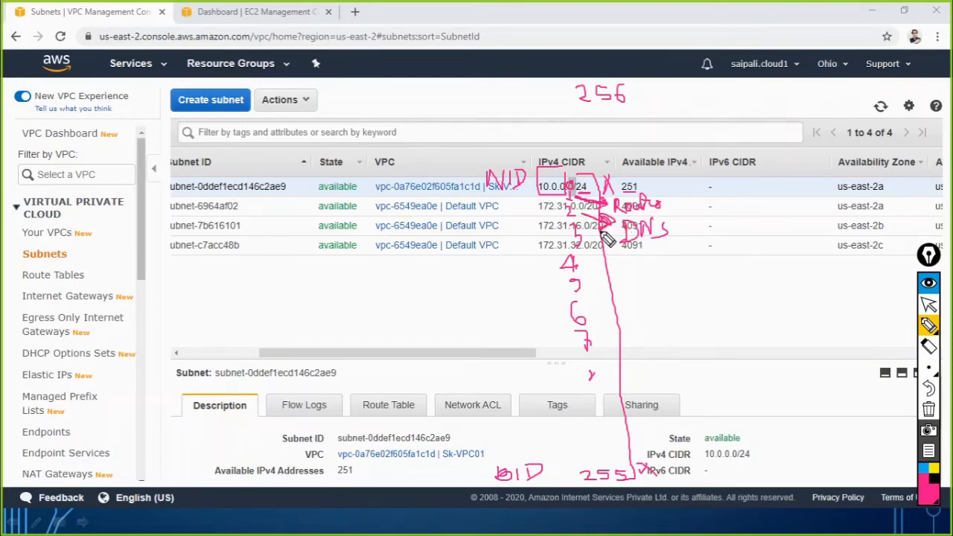
mouse_move(587, 240)
mouse_down()
mouse_move(631, 259)
mouse_move(623, 266)
mouse_up()
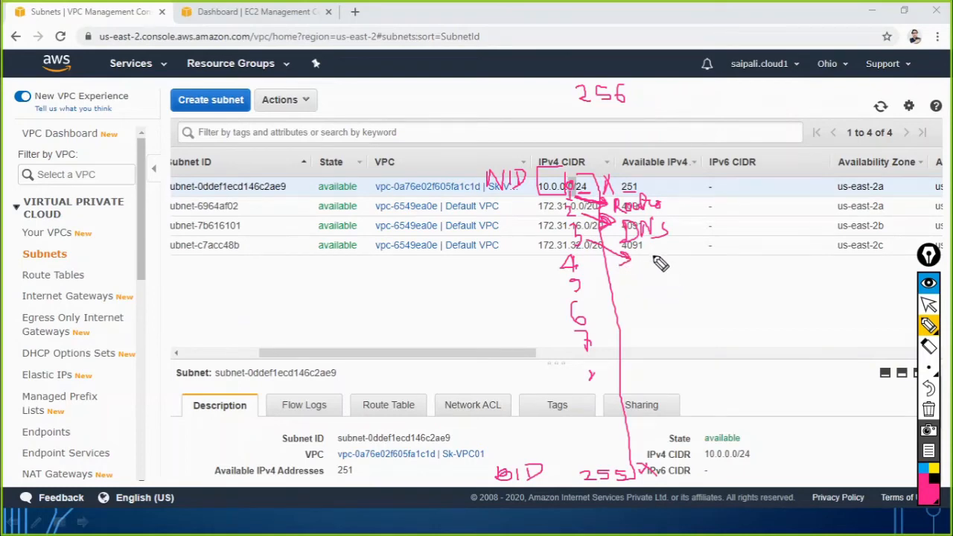
mouse_move(650, 248)
mouse_down()
mouse_move(644, 266)
mouse_move(659, 266)
mouse_move(656, 257)
mouse_move(670, 265)
mouse_move(672, 253)
mouse_move(674, 268)
mouse_move(706, 265)
mouse_up()
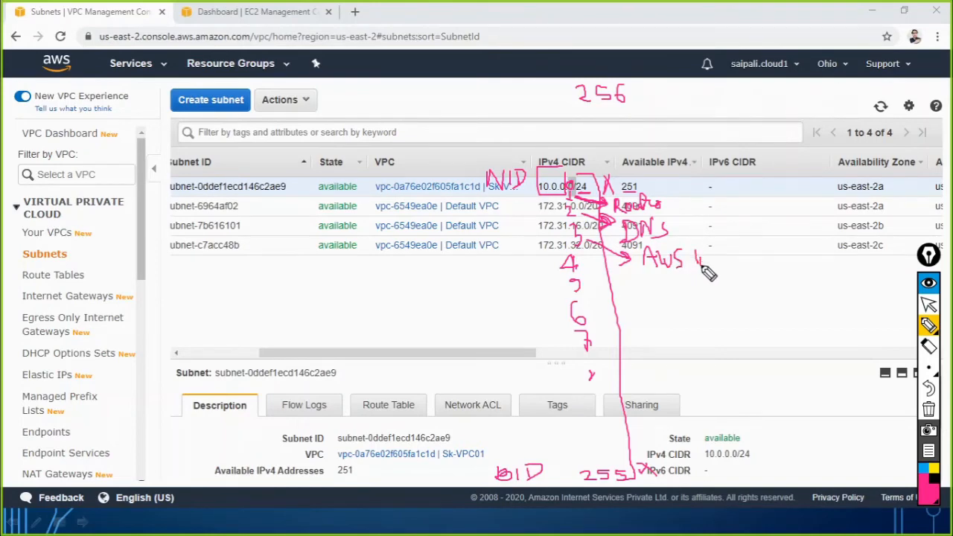
mouse_move(677, 198)
mouse_down()
mouse_move(691, 234)
mouse_move(676, 235)
mouse_move(716, 247)
mouse_move(717, 275)
mouse_up()
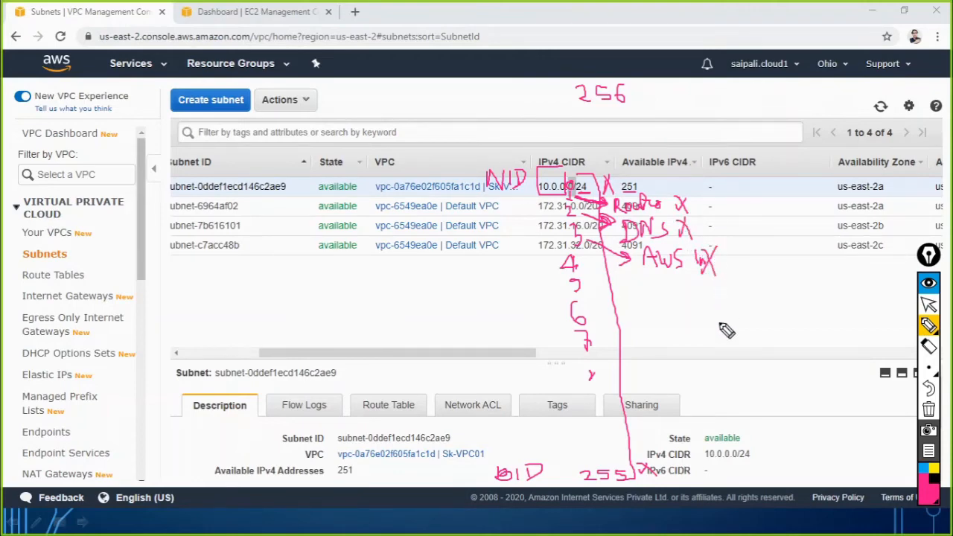
Re-mark the crossed-out end addresses, circle the public subnet's available IPv4 count and write minus 5 beneath the 256.
mouse_move(643, 462)
mouse_down()
mouse_move(655, 479)
mouse_move(642, 478)
mouse_up()
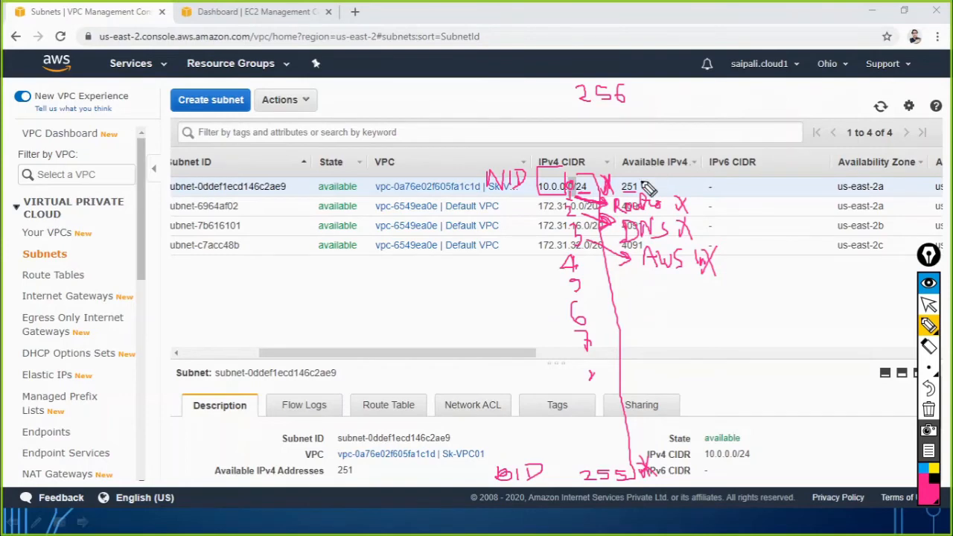
mouse_move(639, 177)
mouse_down()
mouse_move(624, 177)
mouse_move(623, 194)
mouse_move(647, 190)
mouse_move(641, 177)
mouse_up()
mouse_move(577, 109)
mouse_down()
mouse_move(617, 103)
mouse_move(615, 124)
mouse_move(647, 118)
mouse_up()
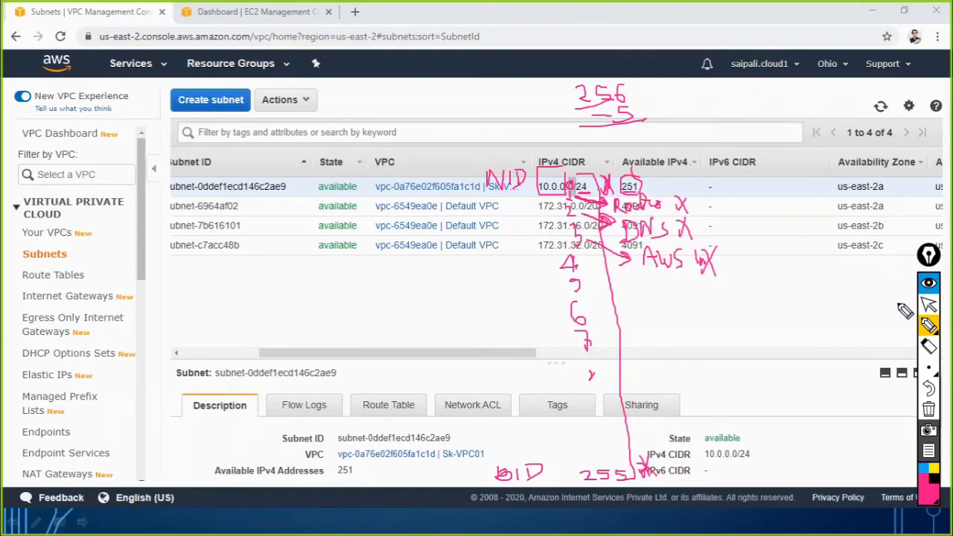
Erase all pen drawings over the subnet list and return to the normal pointer.
click(929, 411)
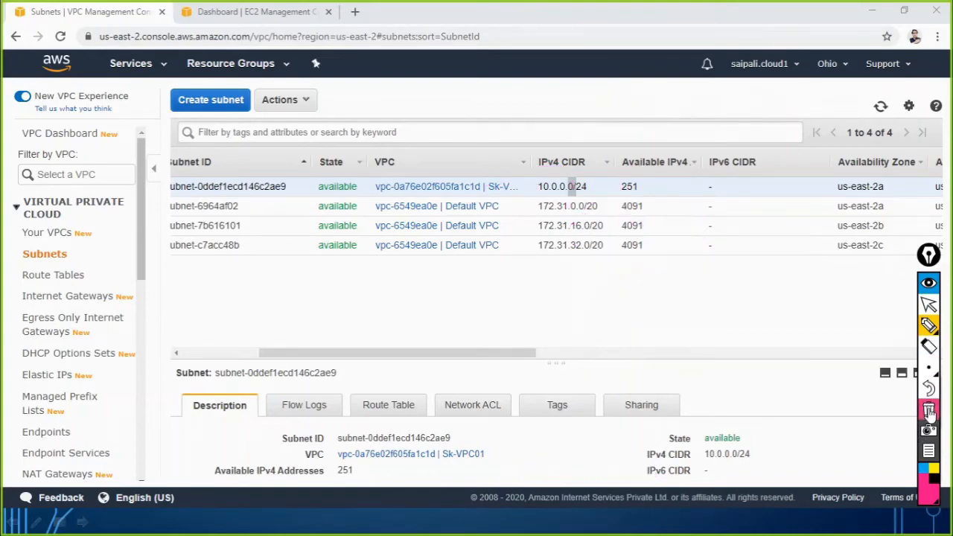
click(927, 305)
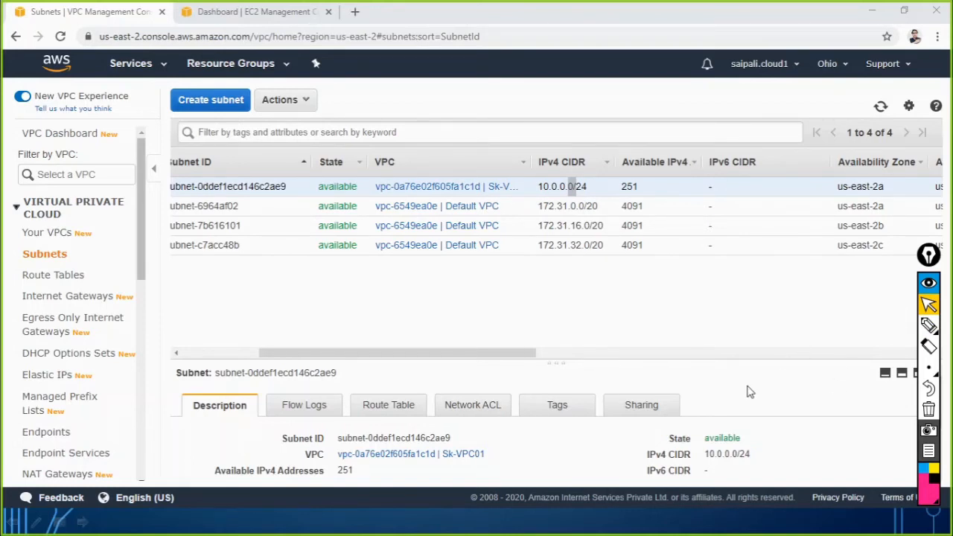
Examine the public subnet's remaining columns, including availability zone, route table, network ACL, default subnet and auto-assign public IPv4.
drag(519, 358, 582, 357)
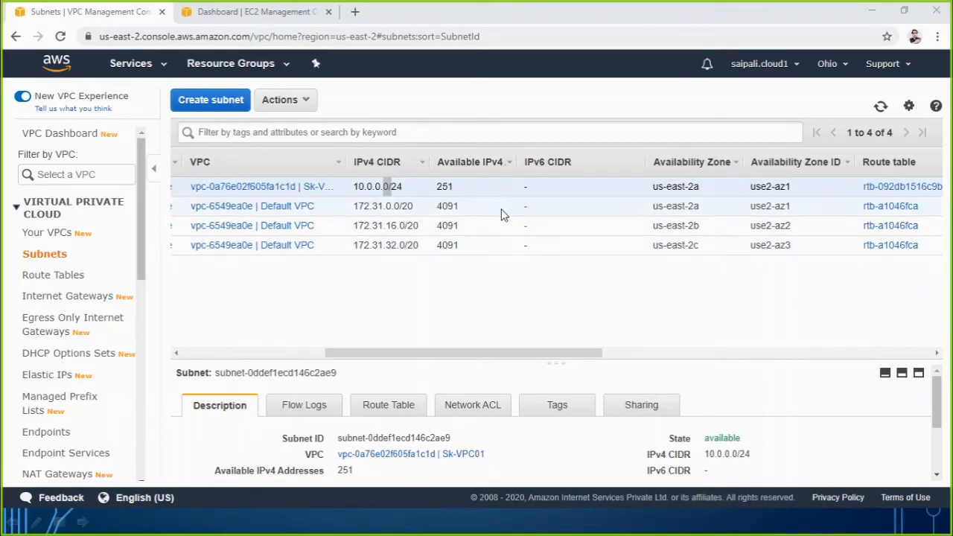
drag(512, 353, 606, 354)
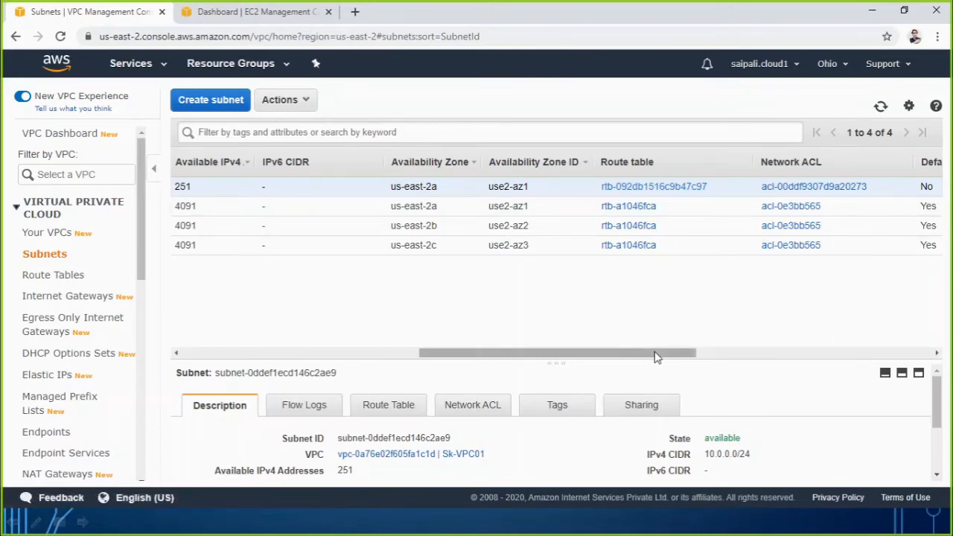
drag(681, 354, 760, 344)
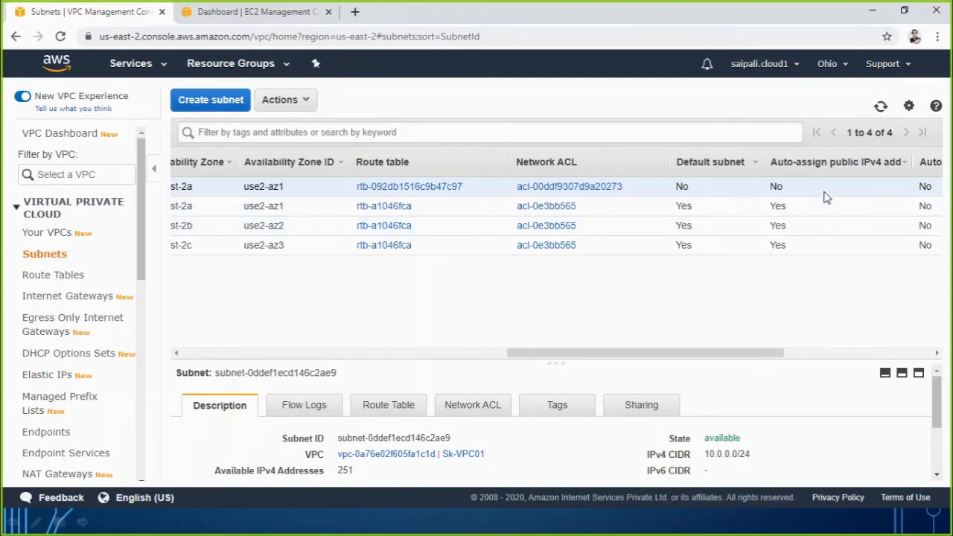
scroll(740, 355, left, 5)
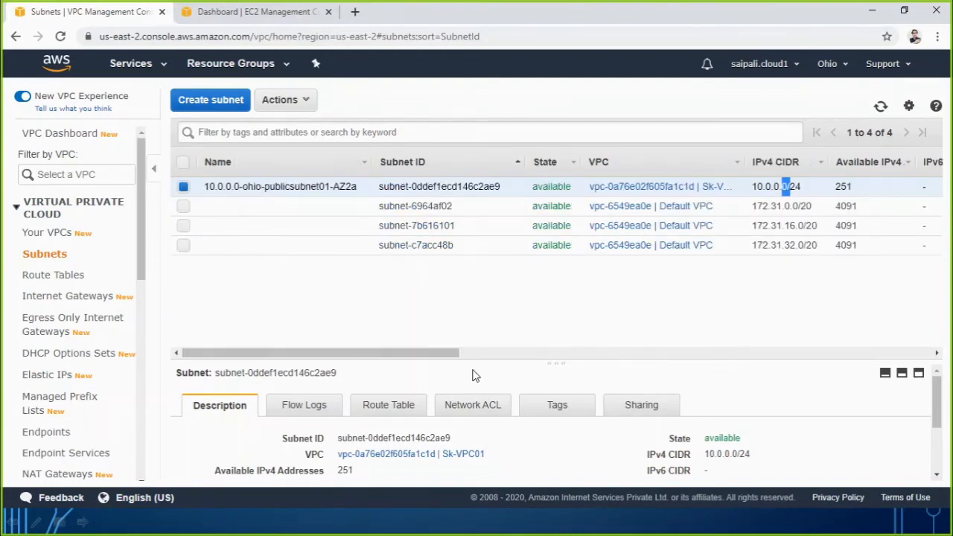
drag(454, 357, 927, 346)
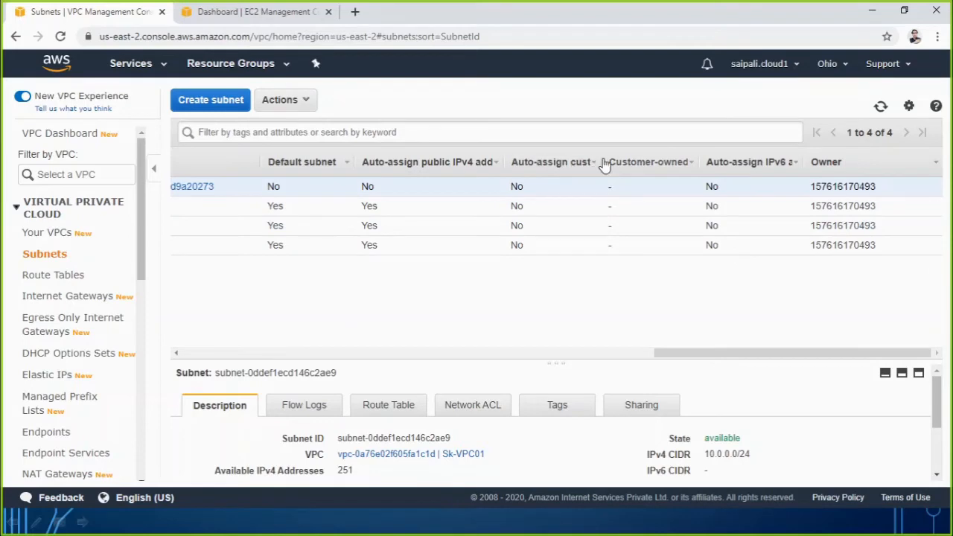
scroll(600, 161, left, 10)
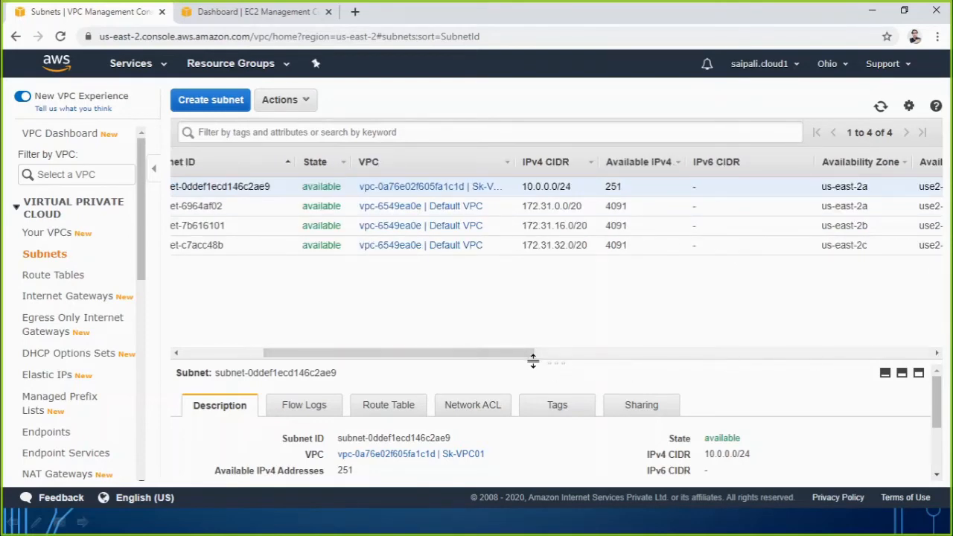
drag(527, 360, 944, 357)
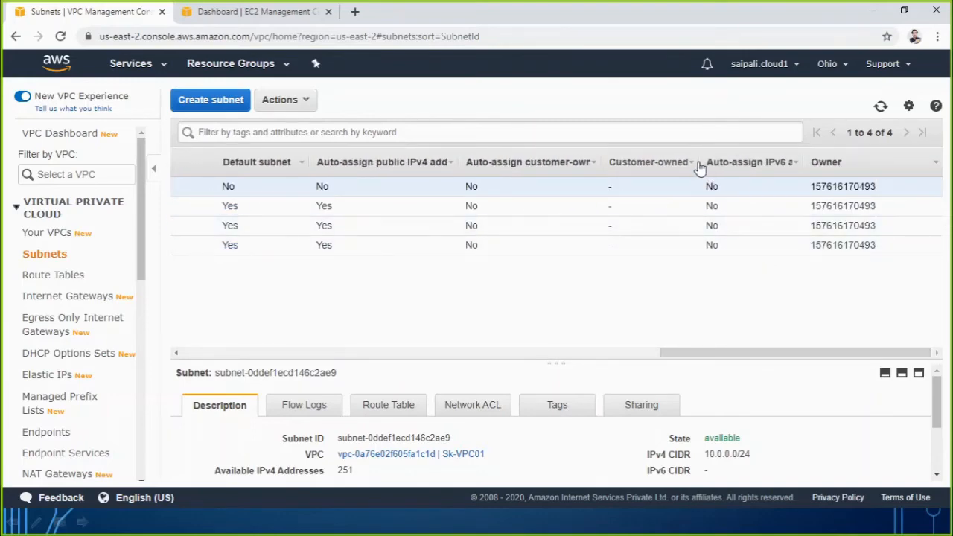
scroll(697, 161, left, 5)
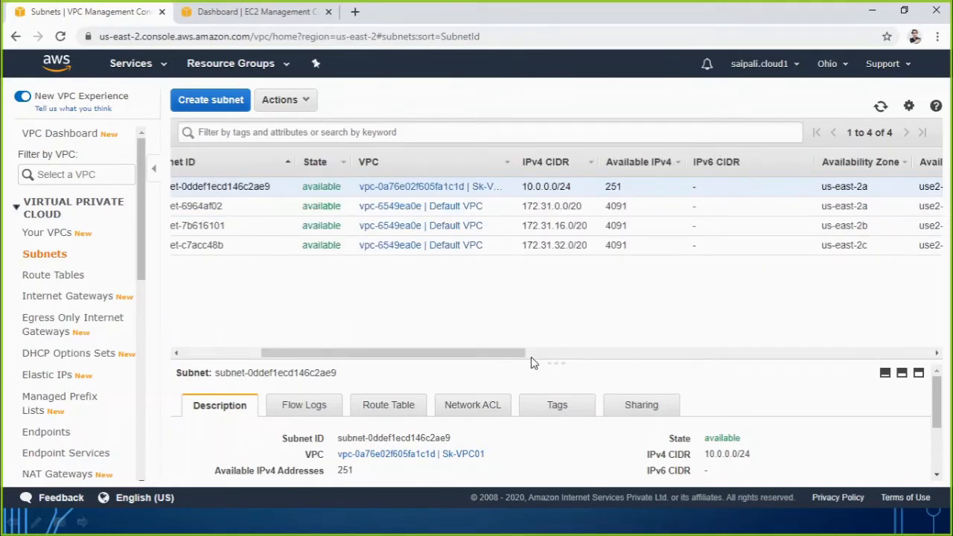
drag(525, 354, 935, 355)
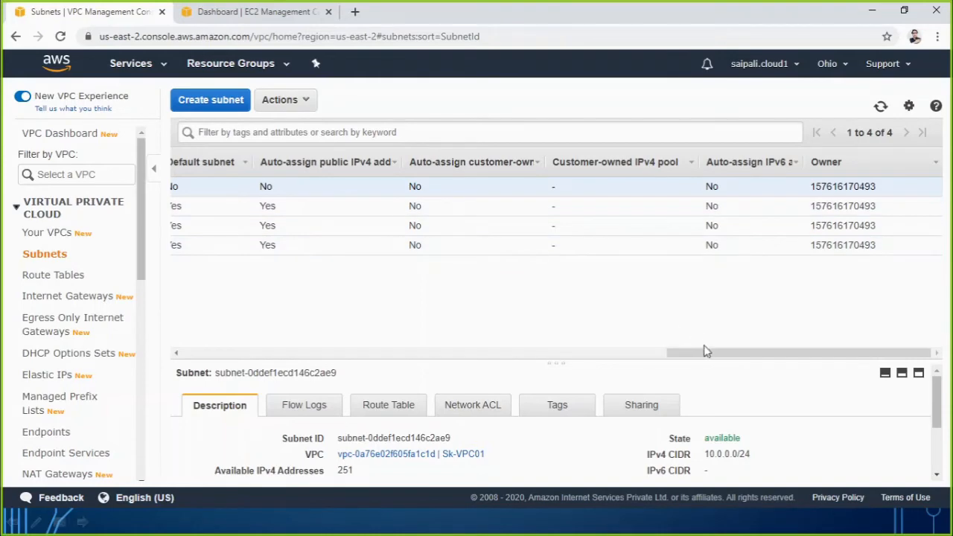
drag(705, 352, 283, 363)
Check the second subnet's CIDR and availability zone on the VPC Scenario slide in PowerPoint, and return to the AWS console in Chrome.
click(304, 532)
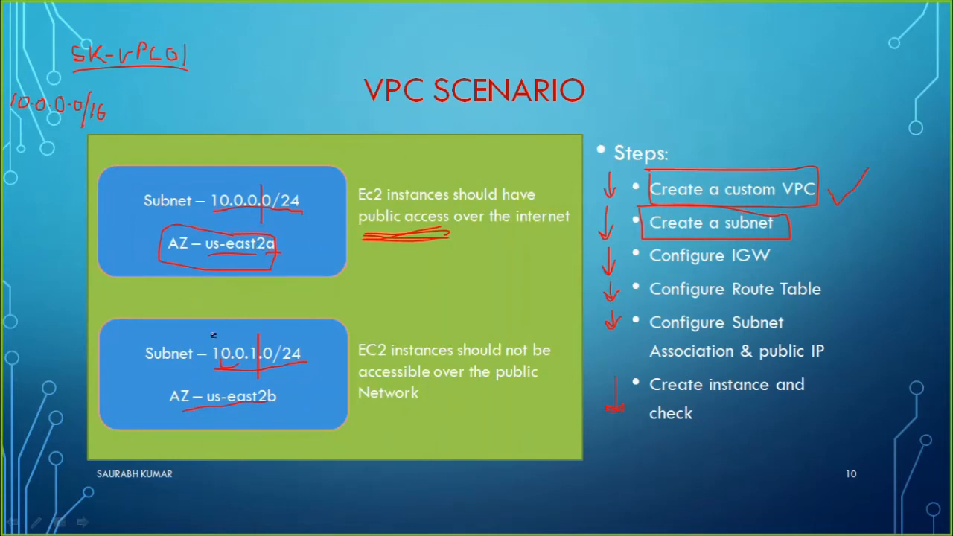
key(alt+Tab)
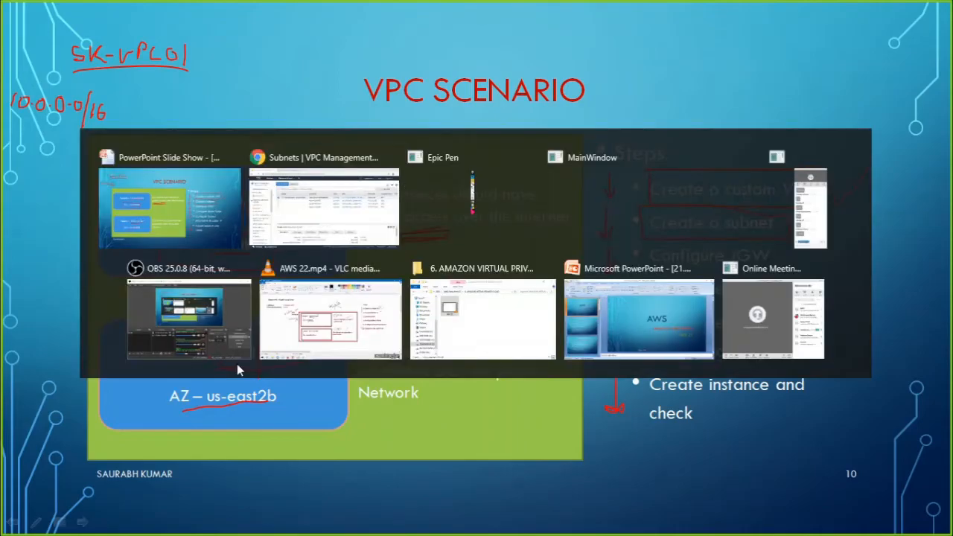
click(228, 103)
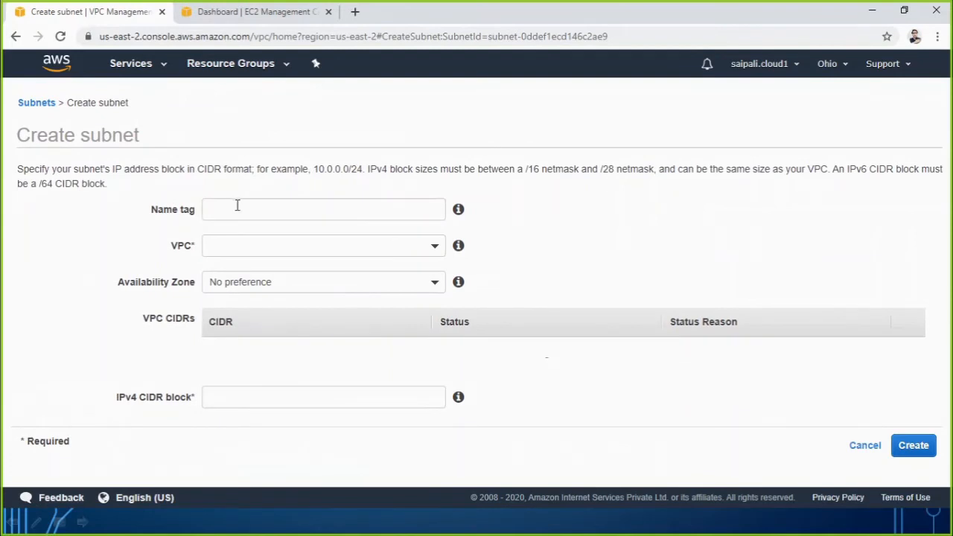
click(238, 207)
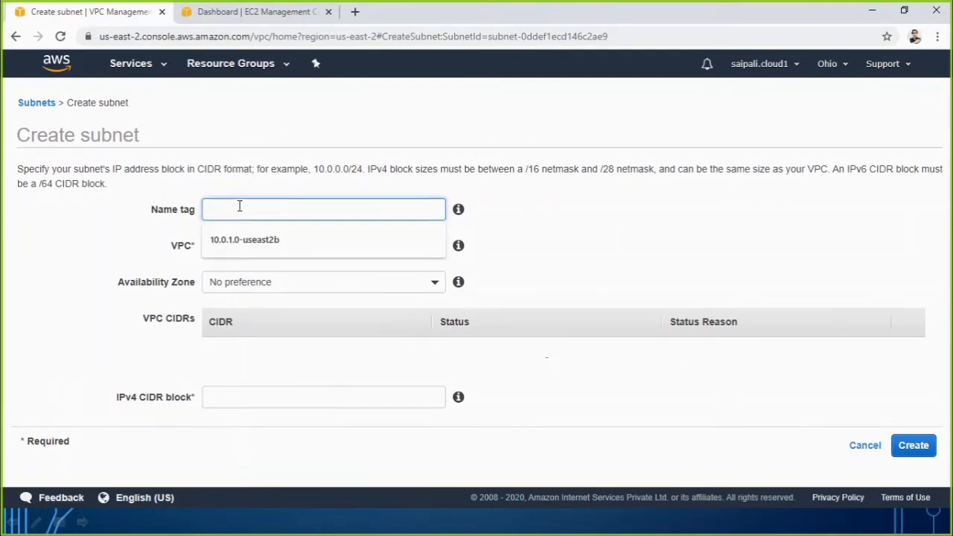
click(16, 36)
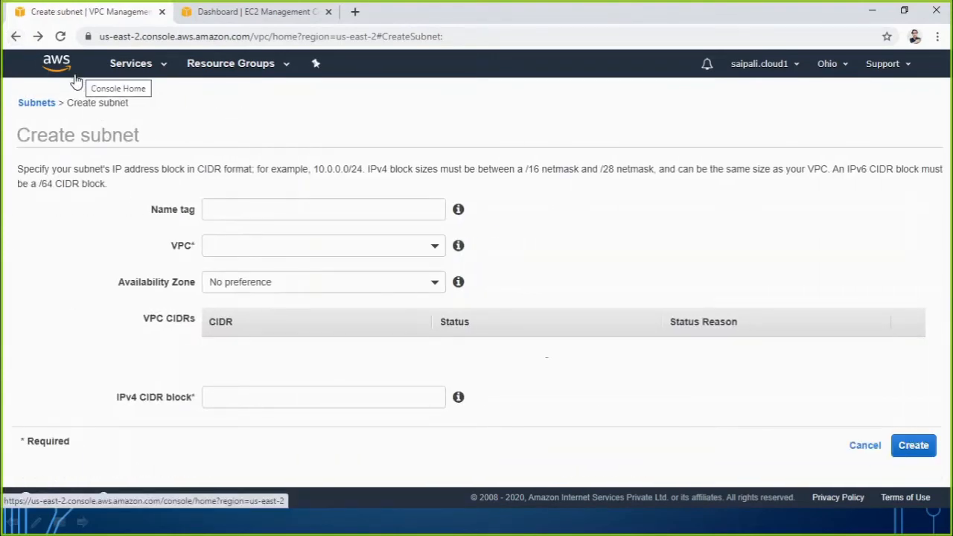
click(15, 37)
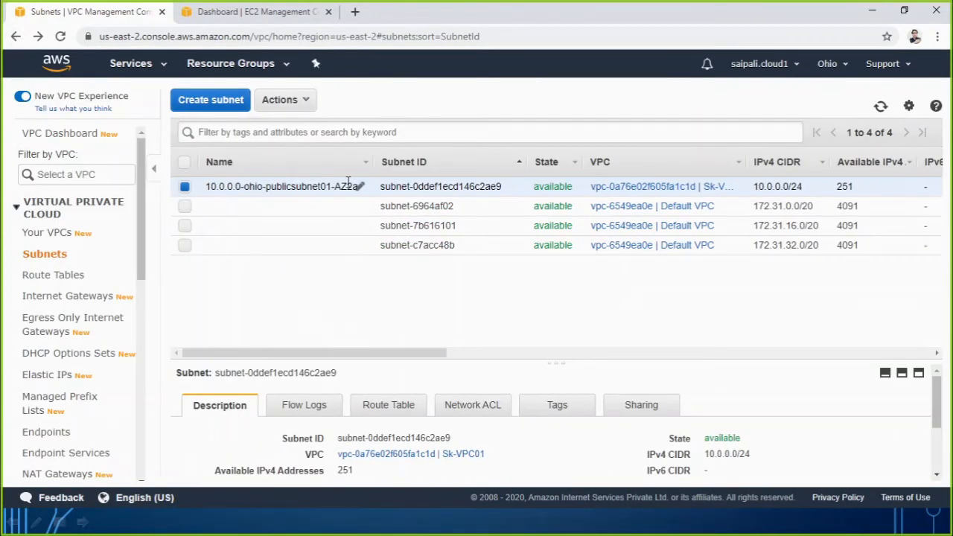
Copy the public subnet's name and paste it as the name tag of a new subnet.
click(362, 186)
key(ctrl+c)
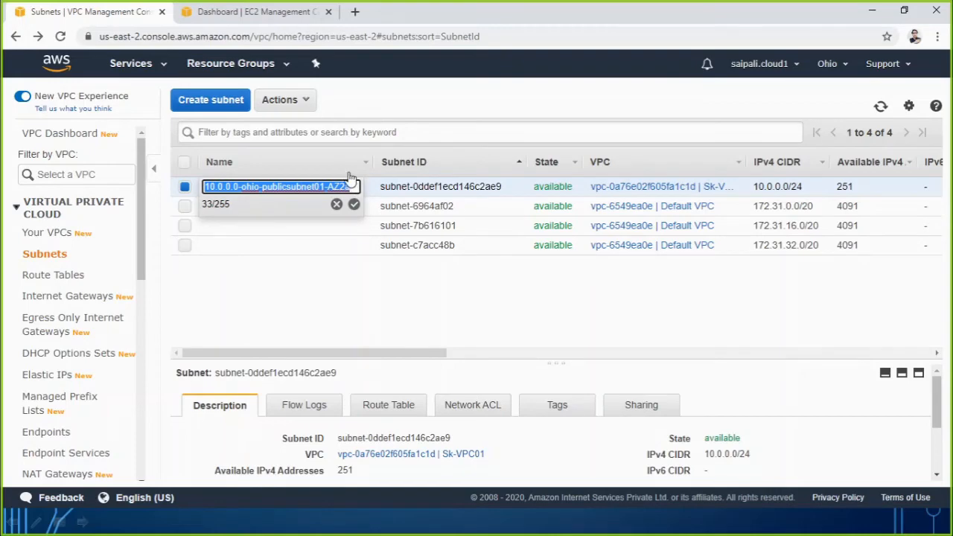
click(354, 204)
click(223, 104)
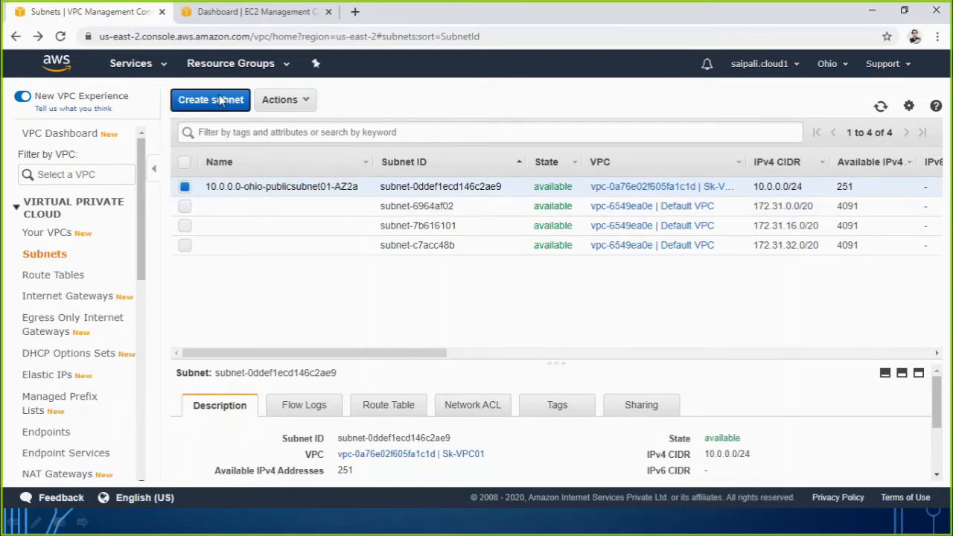
click(279, 214)
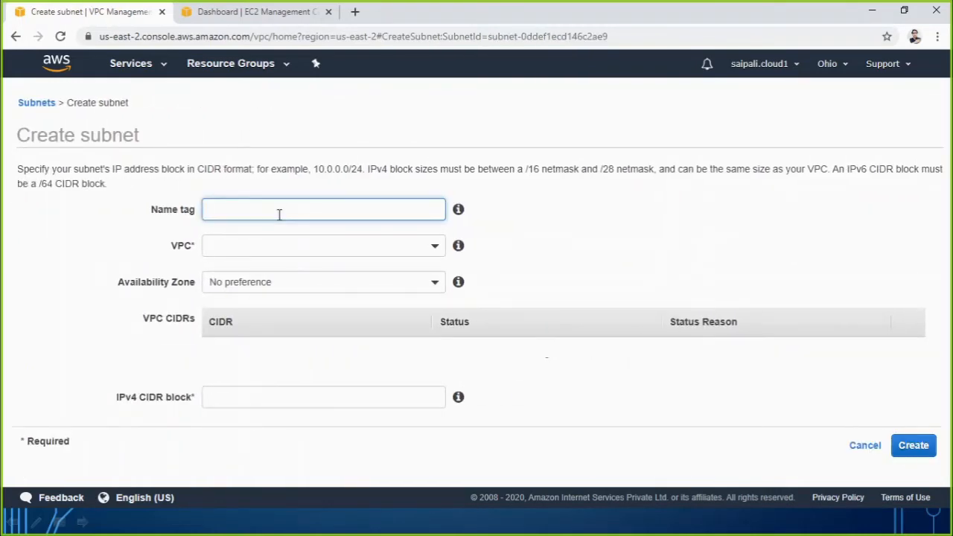
key(ctrl+v)
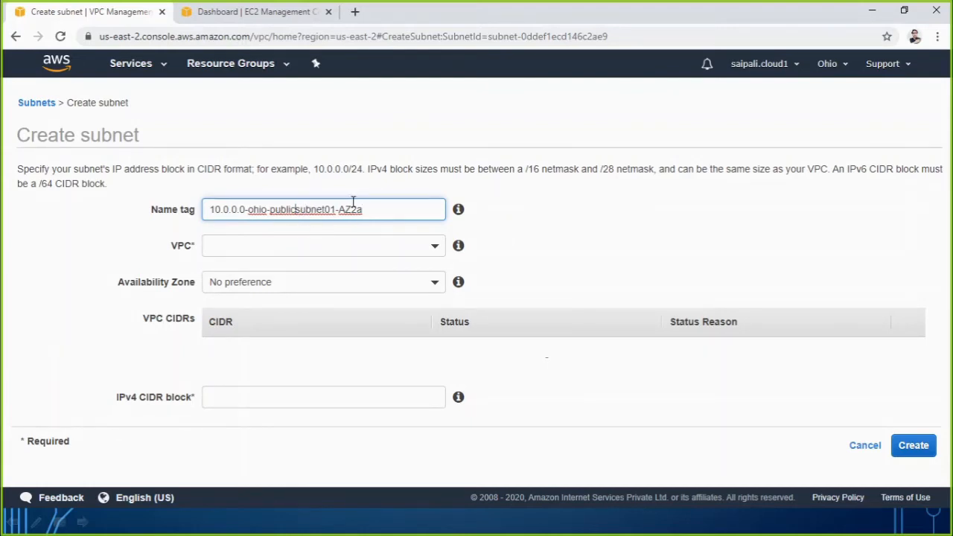
Edit the new subnet's name tag to read 10.0.1.0-ohio-privatesubnet01-AZ2b.
key(BackSpace)
key(BackSpace)
key(BackSpace)
key(BackSpace)
key(BackSpace)
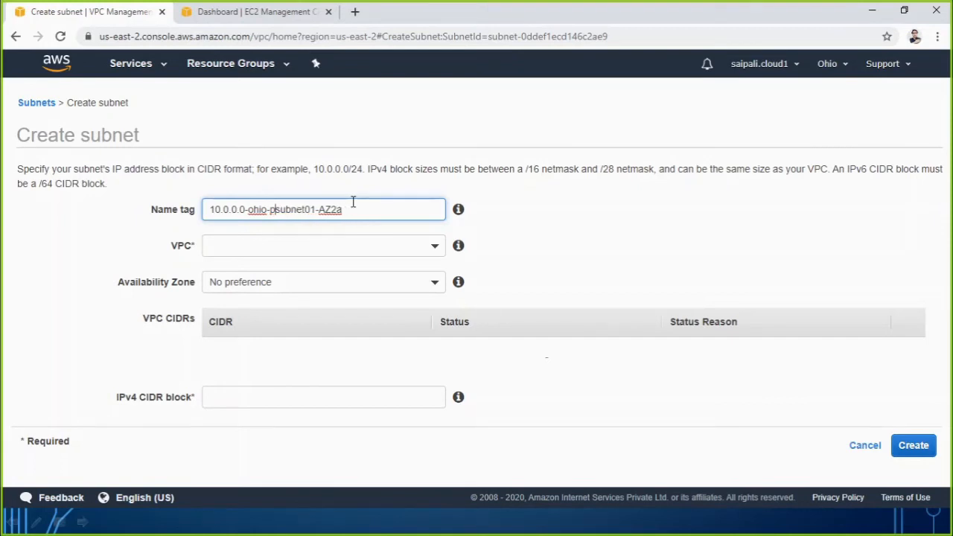
text(rivate)
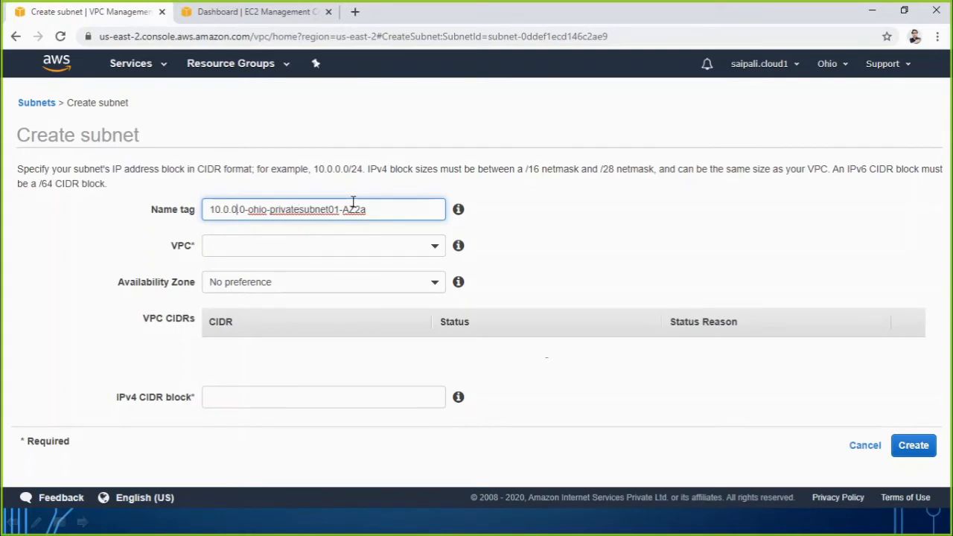
key(BackSpace)
text(1)
key(BackSpace)
text(b)
drag(207, 209, 267, 213)
drag(343, 211, 370, 211)
drag(271, 214, 335, 217)
Assign the private subnet to Sk-VPC01 with IPv4 CIDR block 10.0.1.0/24, create it and return to the subnet list.
click(308, 245)
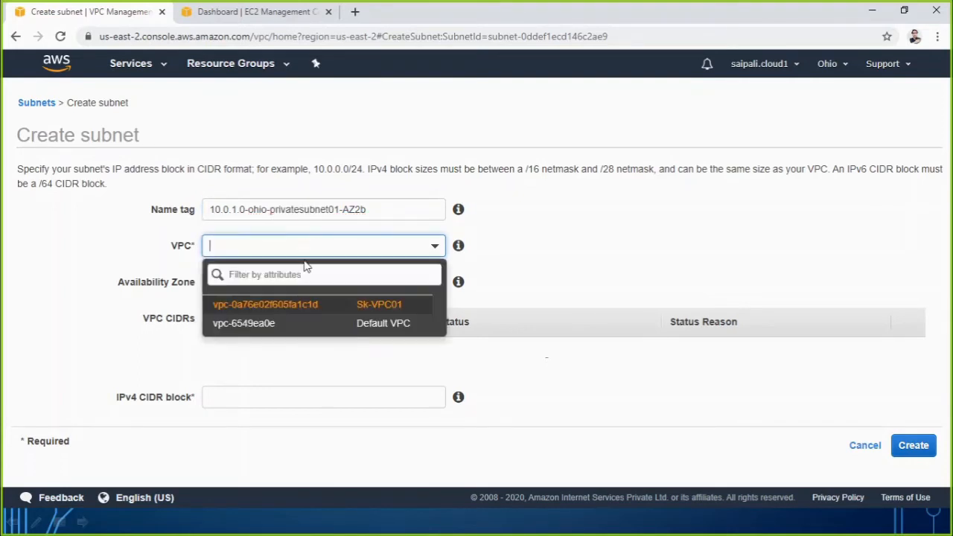
click(365, 307)
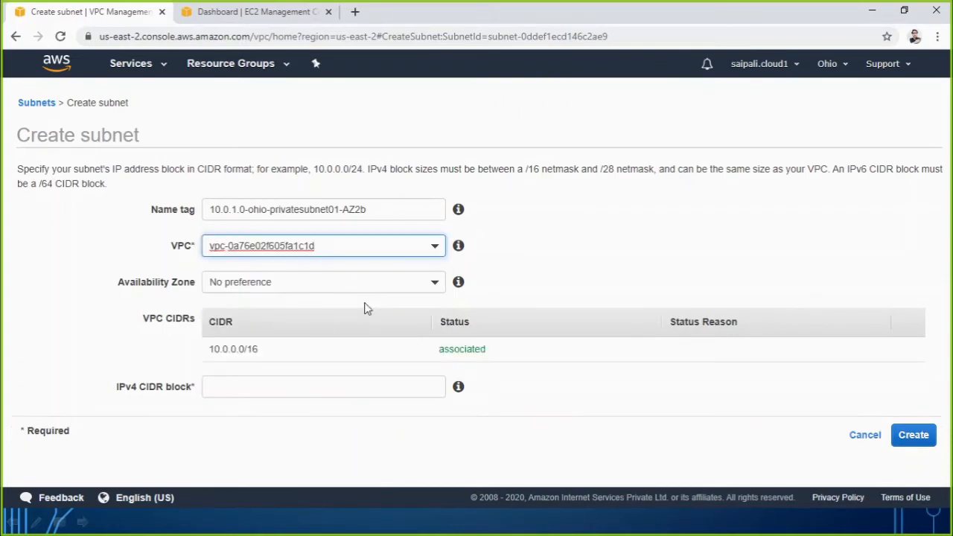
click(276, 388)
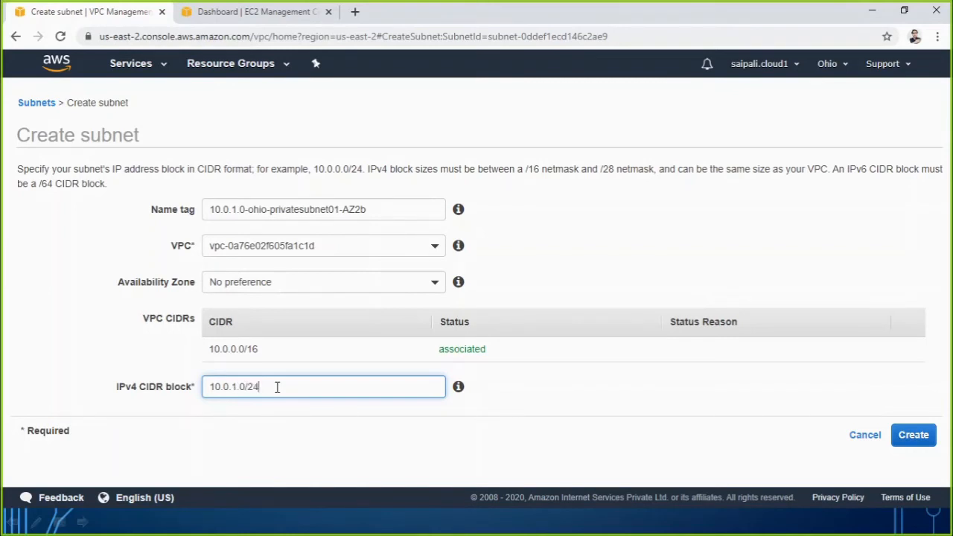
click(323, 441)
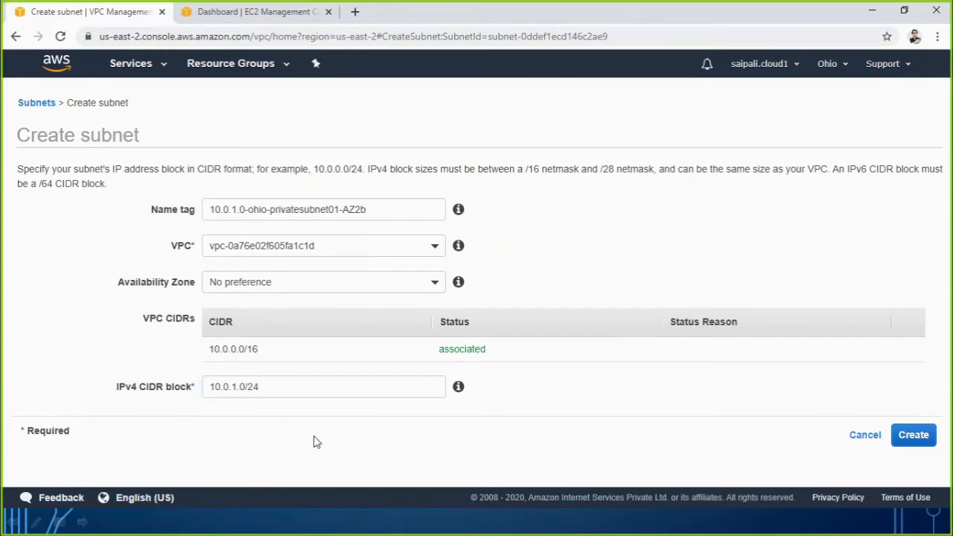
drag(236, 387, 209, 389)
click(240, 388)
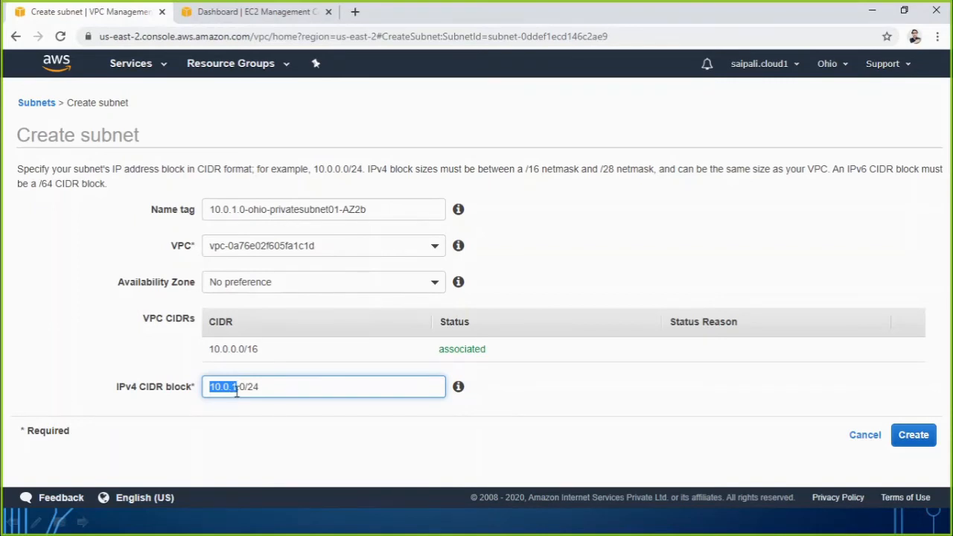
click(928, 439)
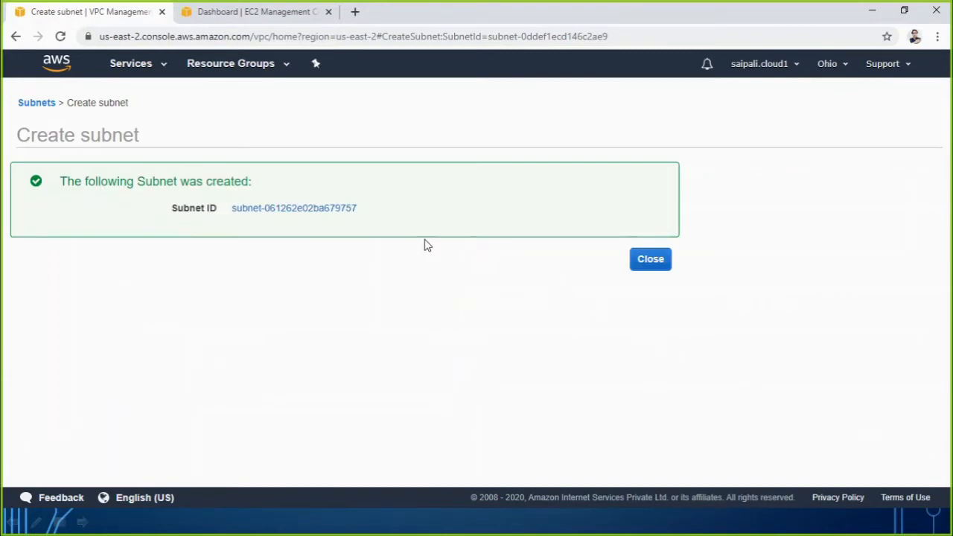
click(651, 267)
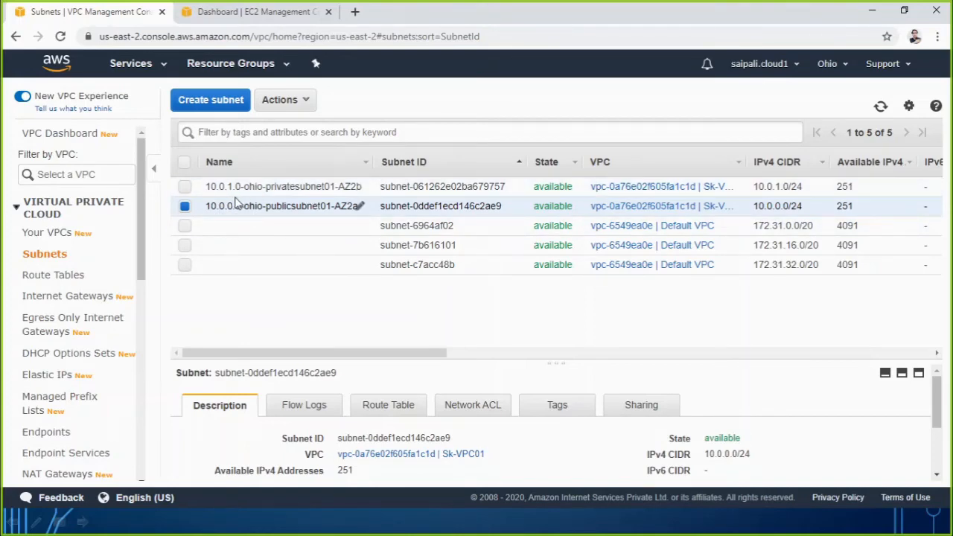
Review the new private subnet's name, VPC, IPv4 CIDR and availability zone in the subnet list.
drag(233, 189, 202, 187)
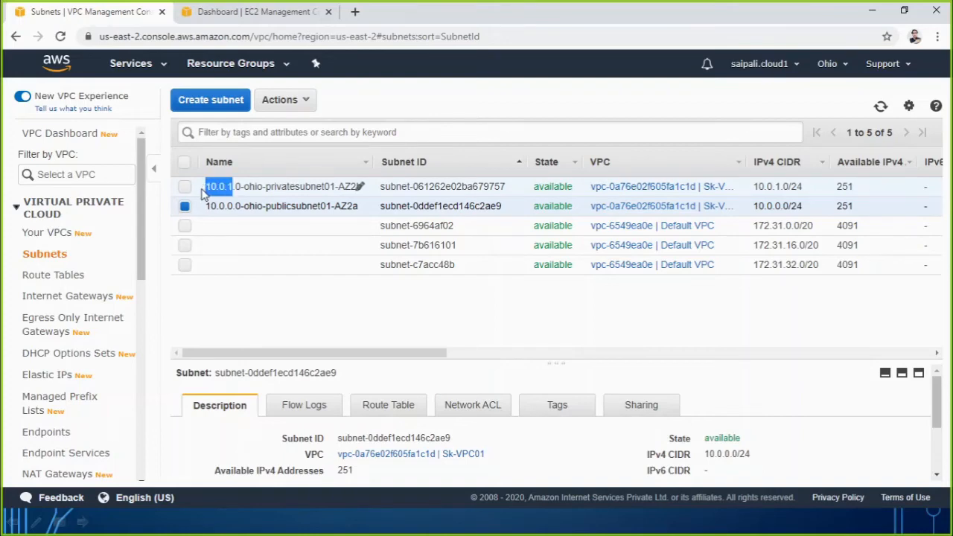
drag(354, 358, 437, 357)
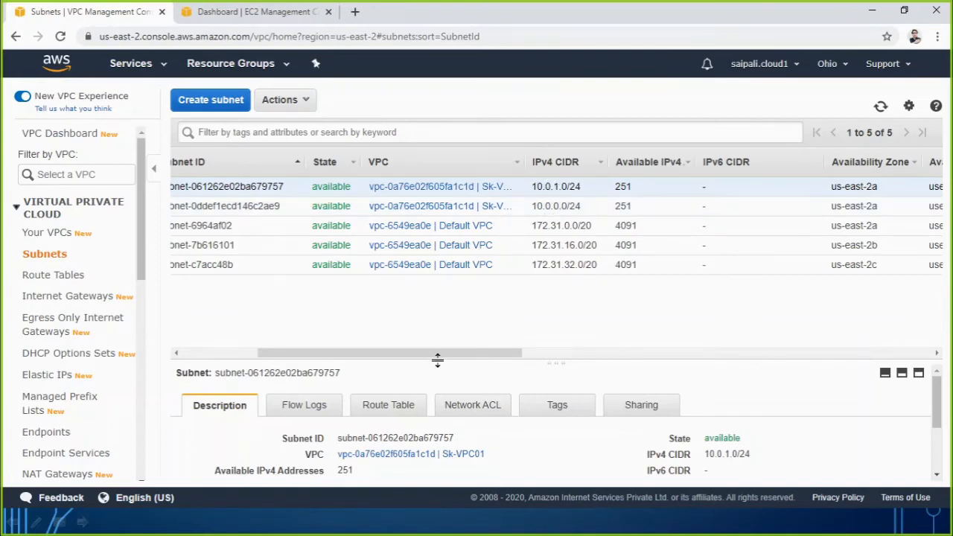
drag(439, 358, 434, 358)
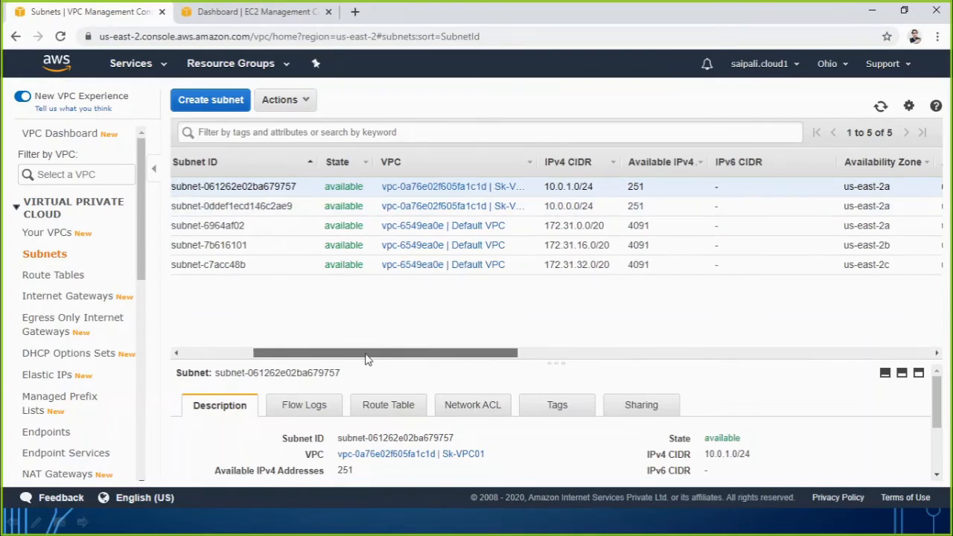
Switch to the PowerPoint VPC Scenario slide, tick off Create a subnet and draw a box around Configure IGW.
click(872, 11)
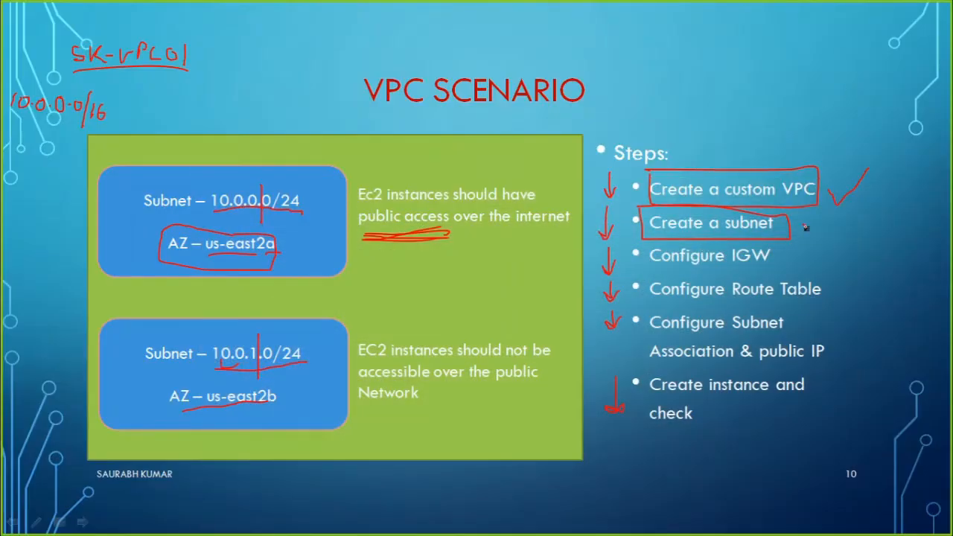
drag(809, 234, 850, 200)
mouse_move(642, 241)
mouse_down()
mouse_move(645, 275)
mouse_move(787, 272)
mouse_move(784, 237)
mouse_move(628, 251)
mouse_up()
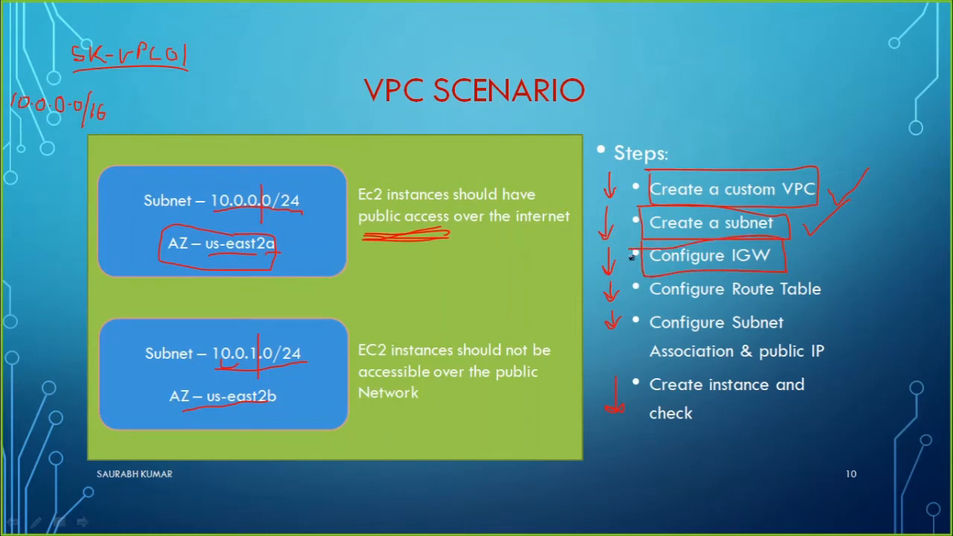
Switch to the AWS VPC console in the browser and create an internet gateway with the name tag sk-gateway01.
key(alt+Tab)
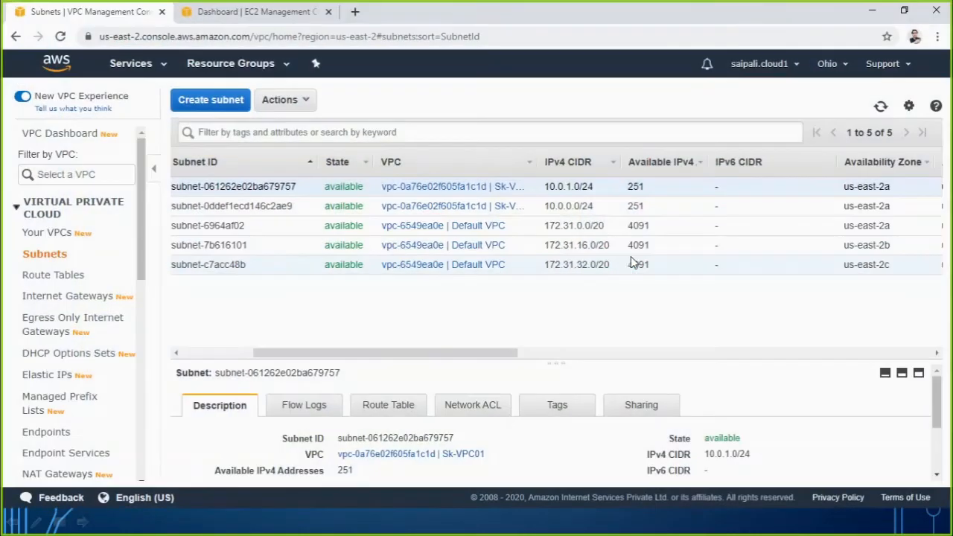
click(64, 303)
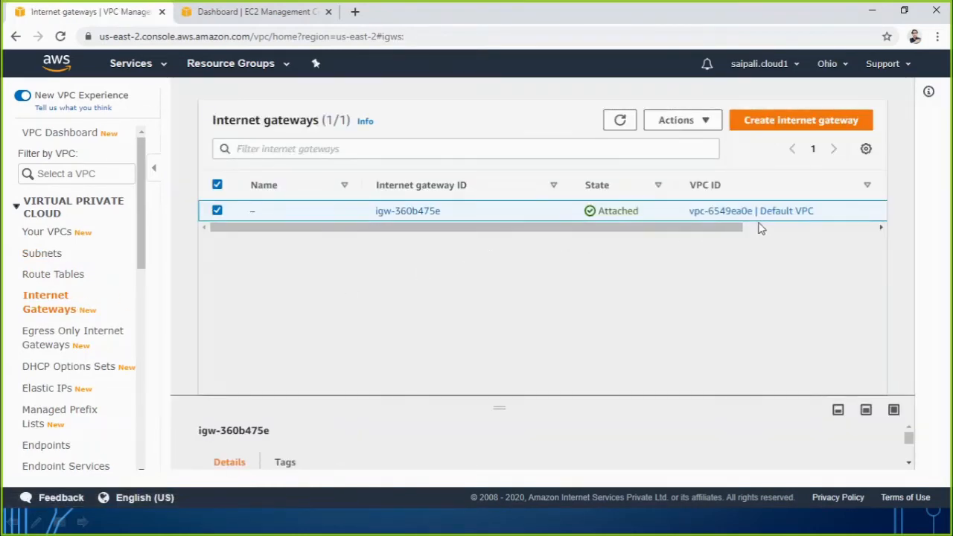
click(805, 126)
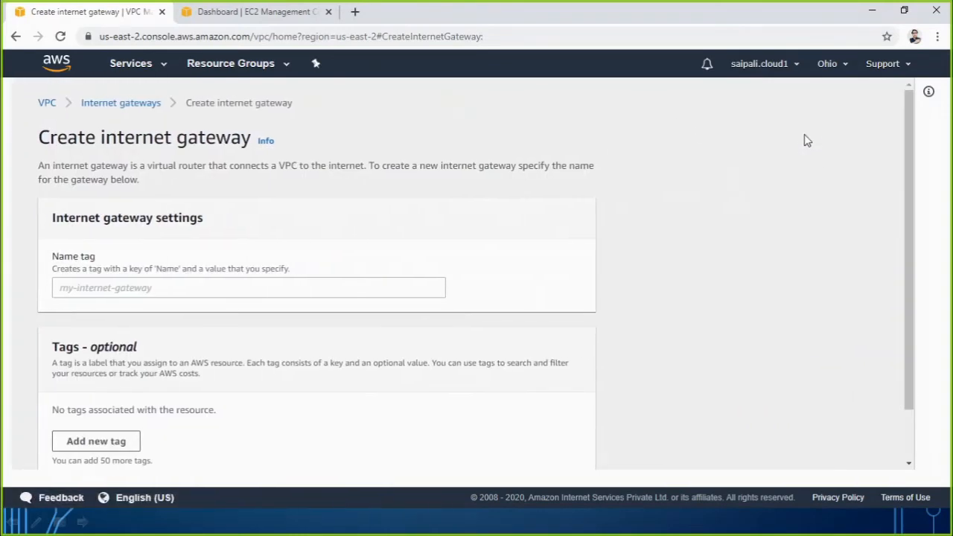
click(137, 286)
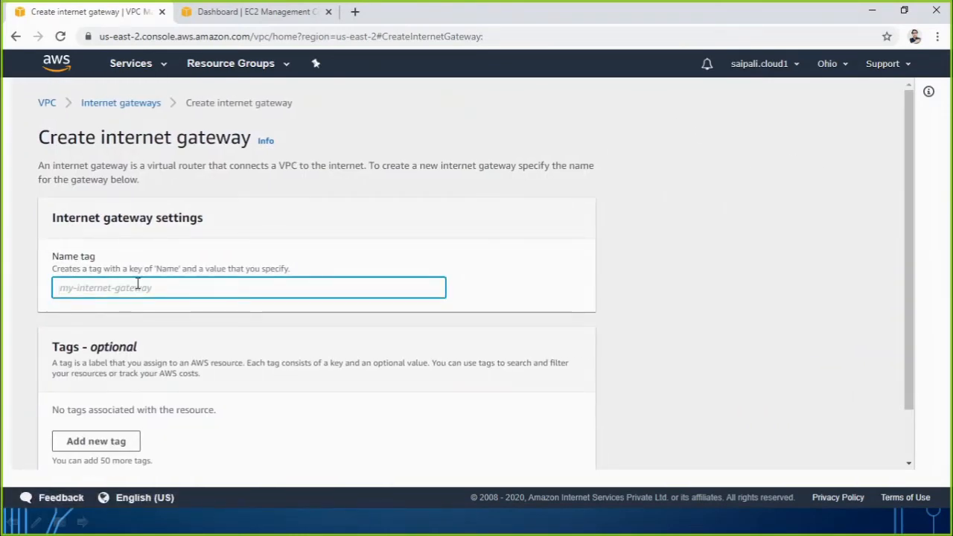
text(sk)
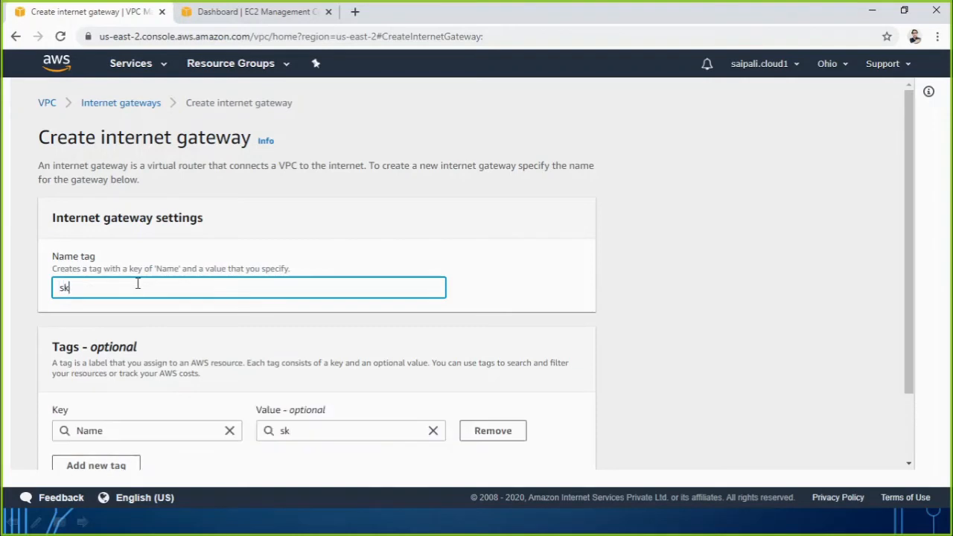
text(-gateway01)
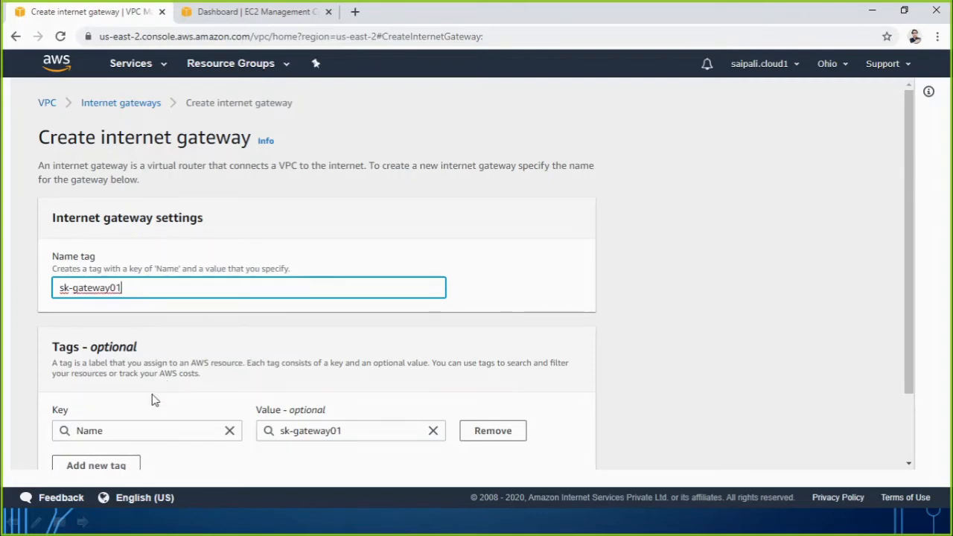
scroll(153, 398, down, 2)
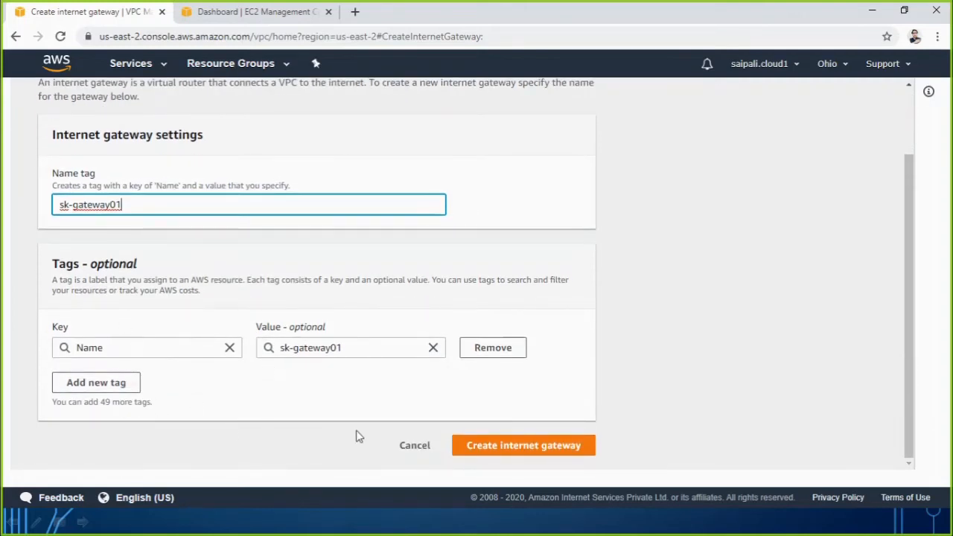
click(485, 446)
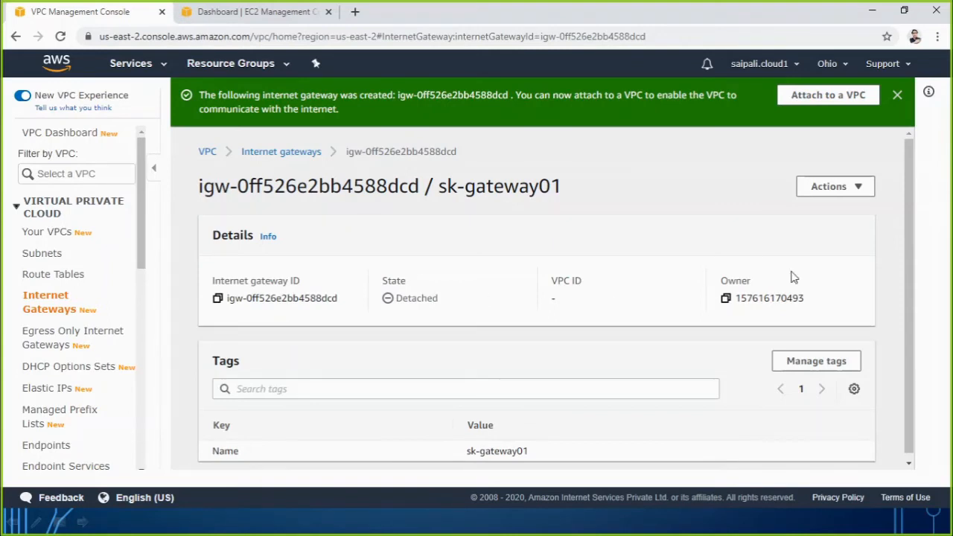
Attach the sk-gateway01 internet gateway to Sk-VPC01.
click(860, 187)
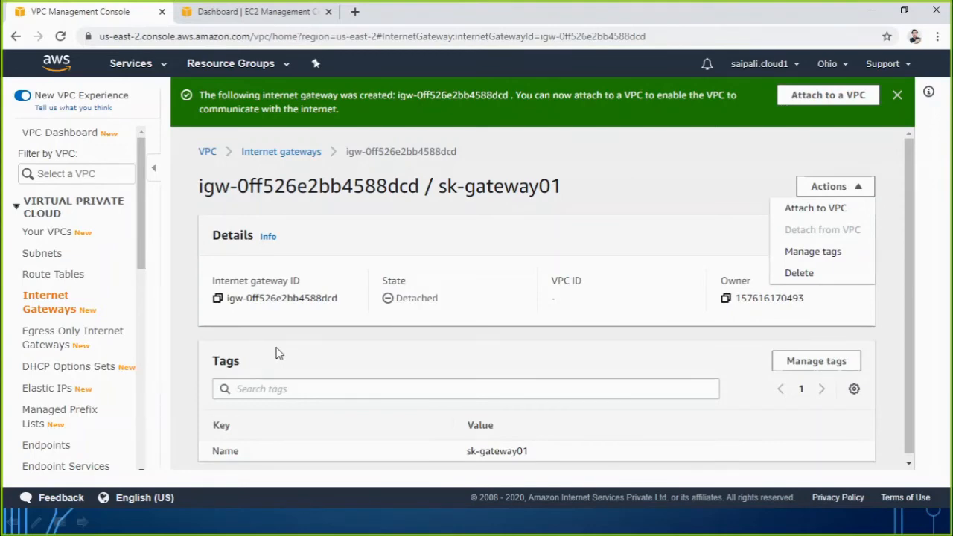
click(826, 212)
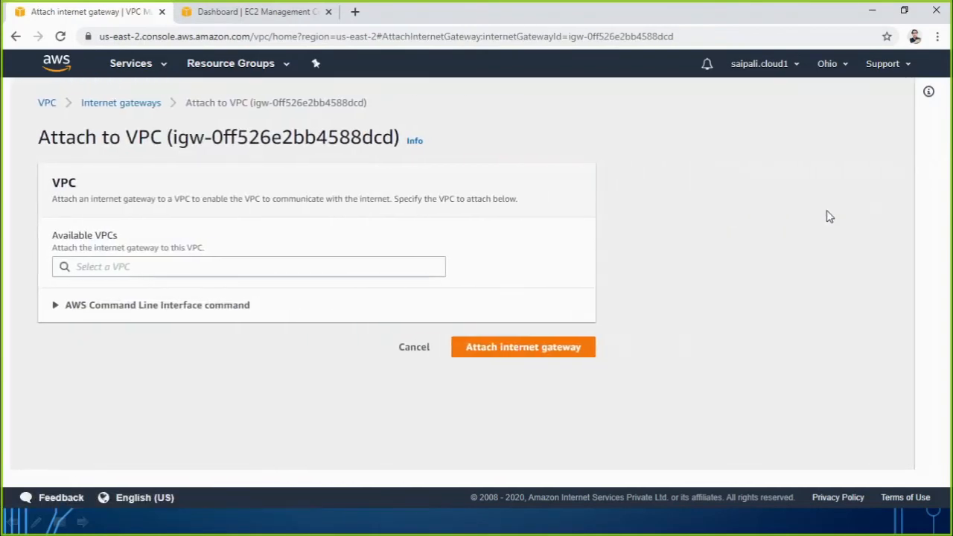
click(236, 265)
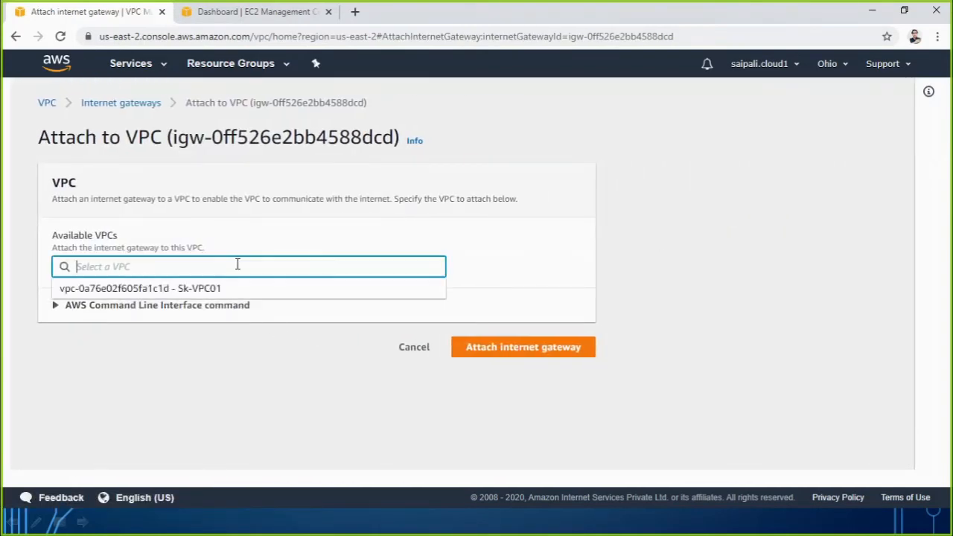
click(184, 294)
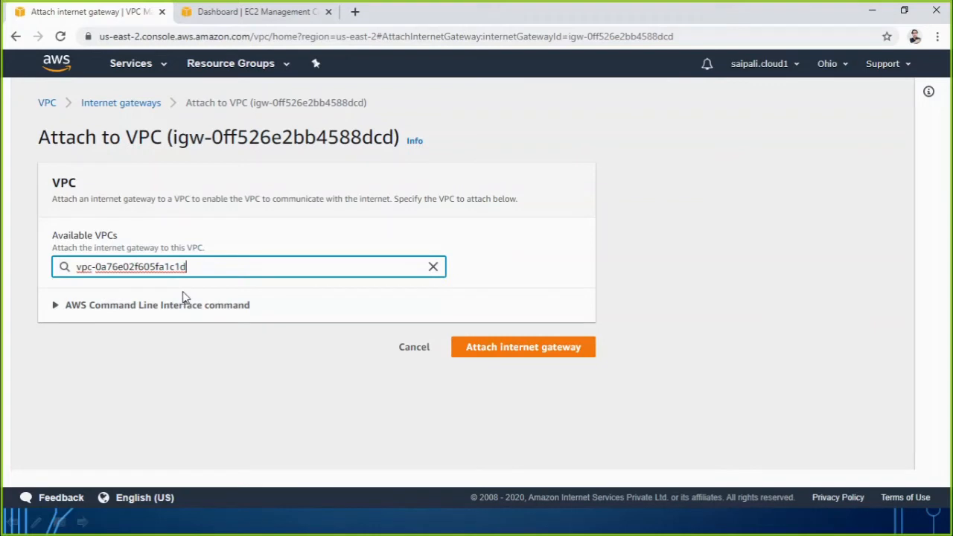
click(505, 358)
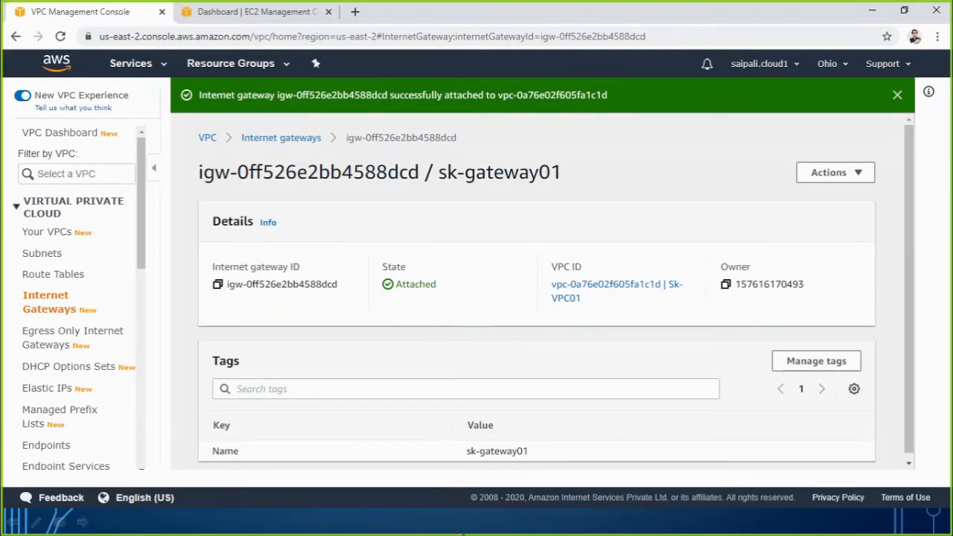
Switch to the PowerPoint VPC Scenario slide, tick off Configure IGW, and return to the subnet list in the AWS console.
click(459, 529)
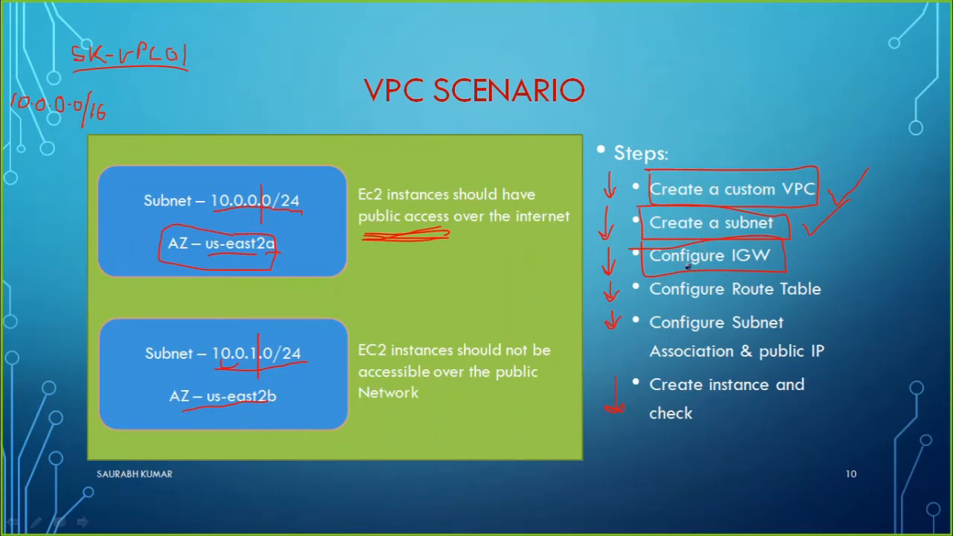
drag(796, 269, 847, 231)
key(alt+Tab)
key(alt+Tab)
key(alt+Tab)
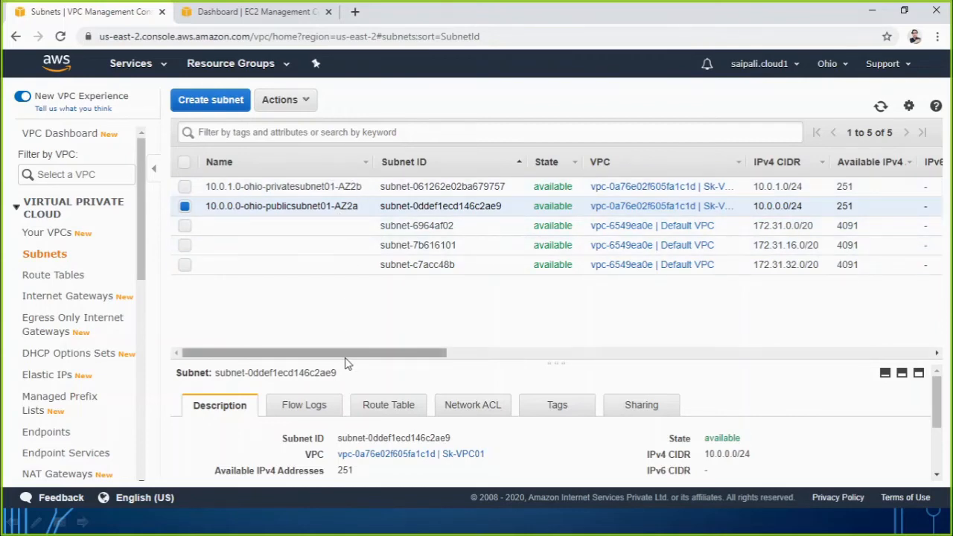
Compare the availability zones of both Sk-VPC01 subnets in the subnet list with the PowerPoint VPC Scenario slide.
drag(345, 358, 351, 359)
drag(364, 358, 398, 359)
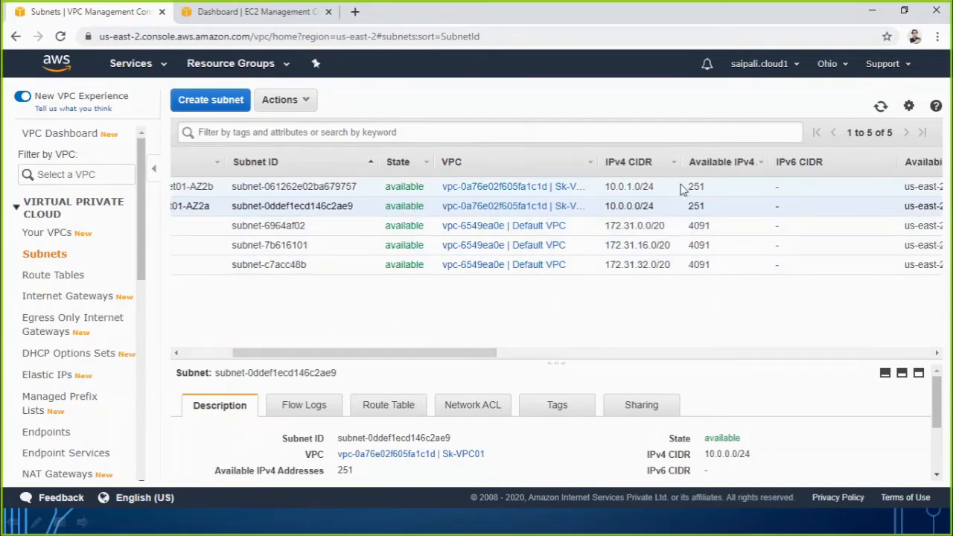
drag(478, 358, 552, 356)
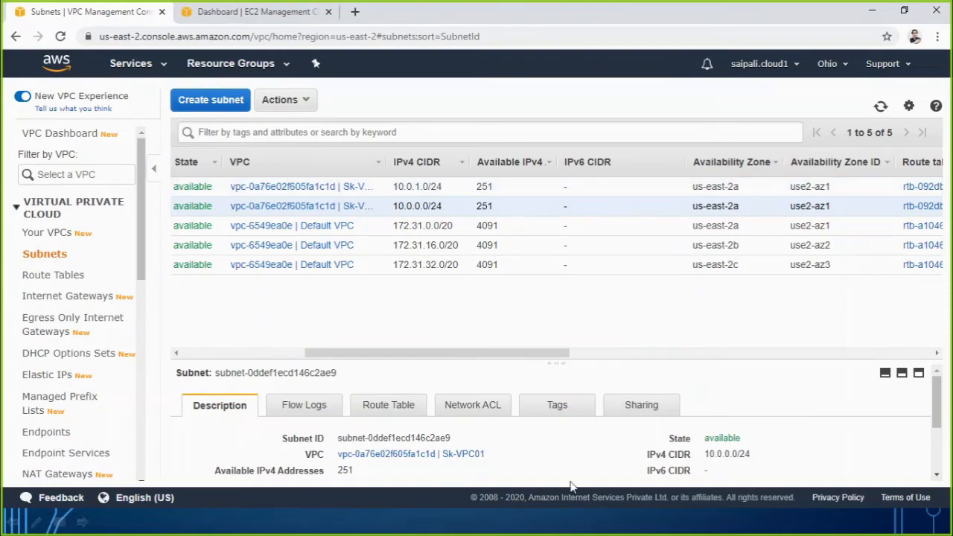
click(495, 526)
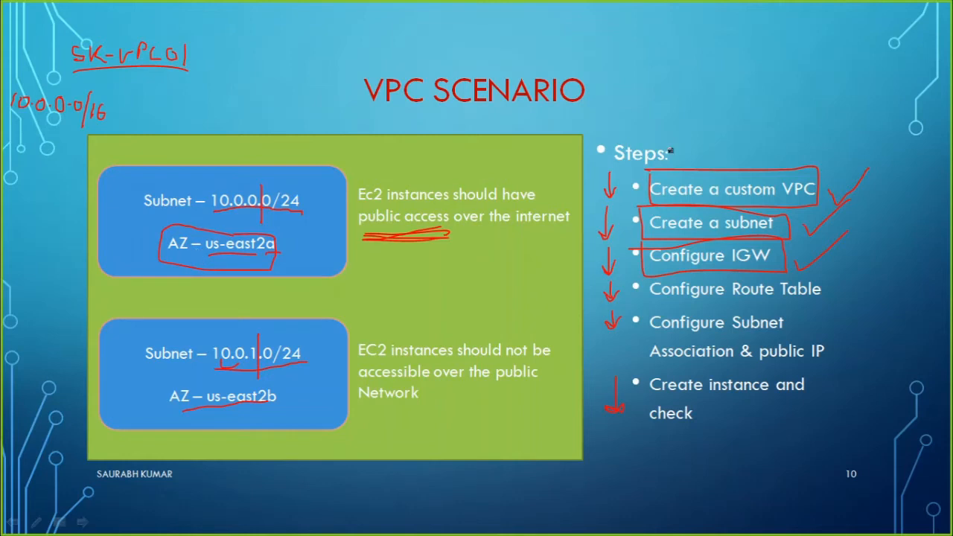
key(alt+Tab)
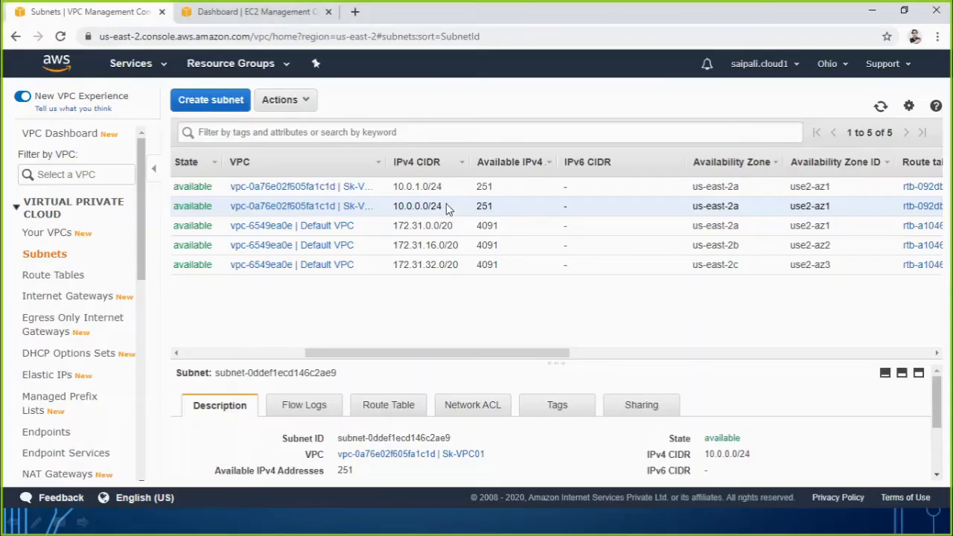
Delete the subnet 10.0.1.0-ohio-privatesubnet01-AZ2b, leaving the public subnet out of the selection.
drag(408, 355, 228, 342)
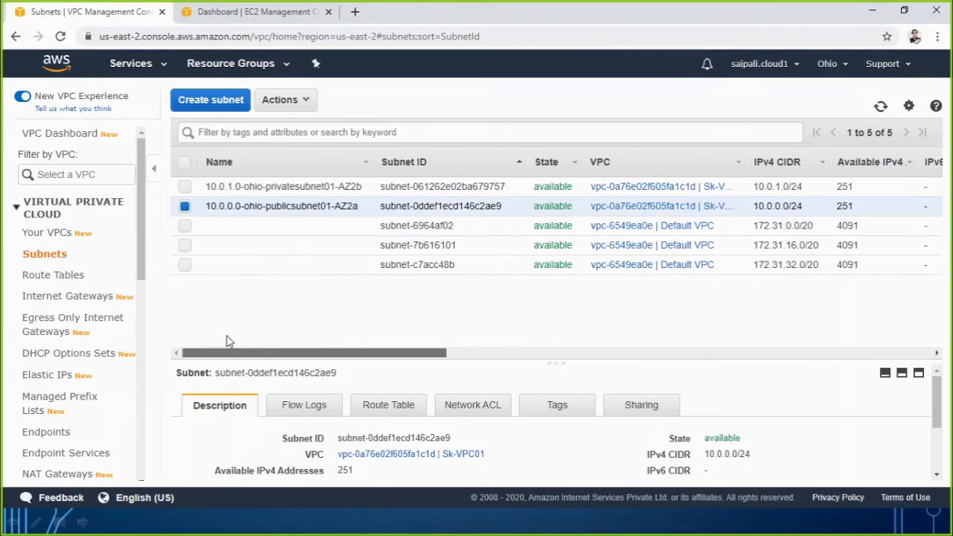
click(184, 187)
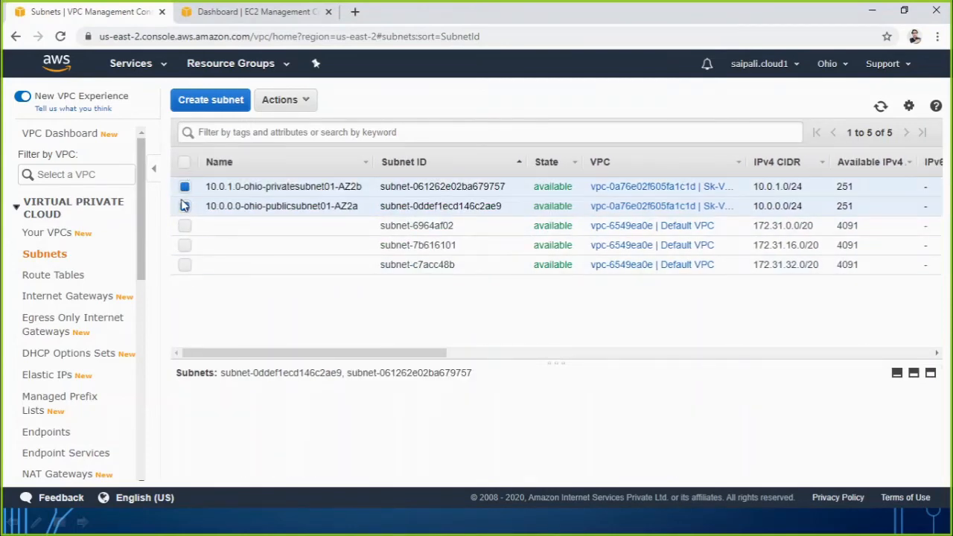
click(185, 207)
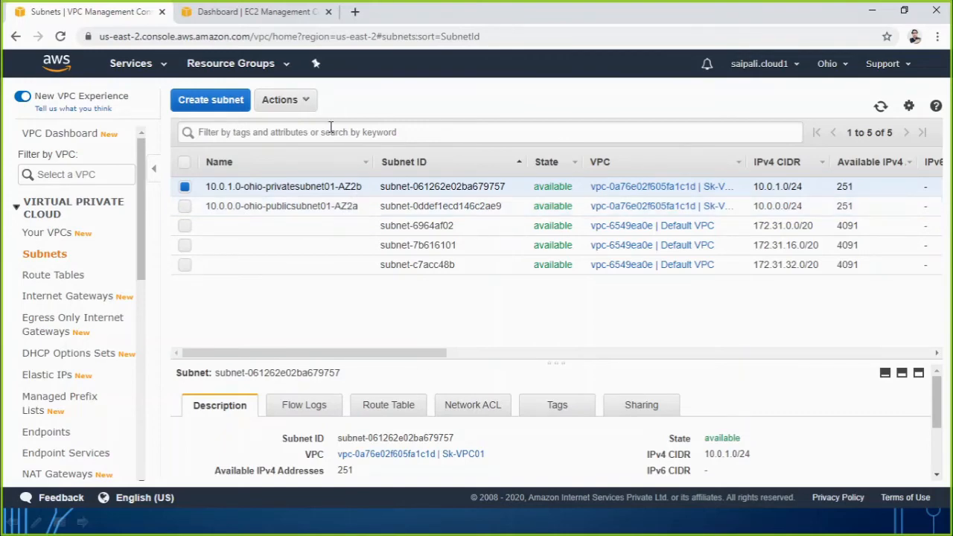
click(287, 100)
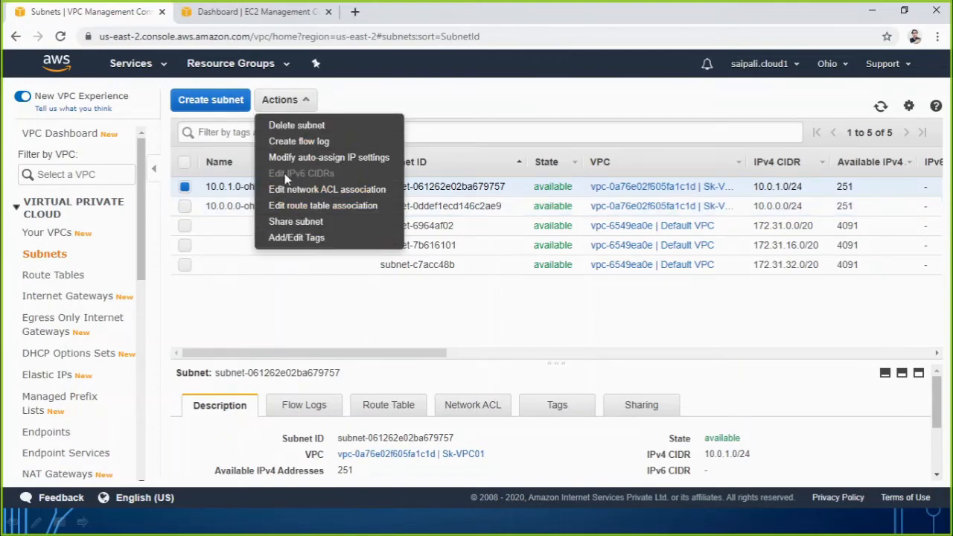
click(295, 126)
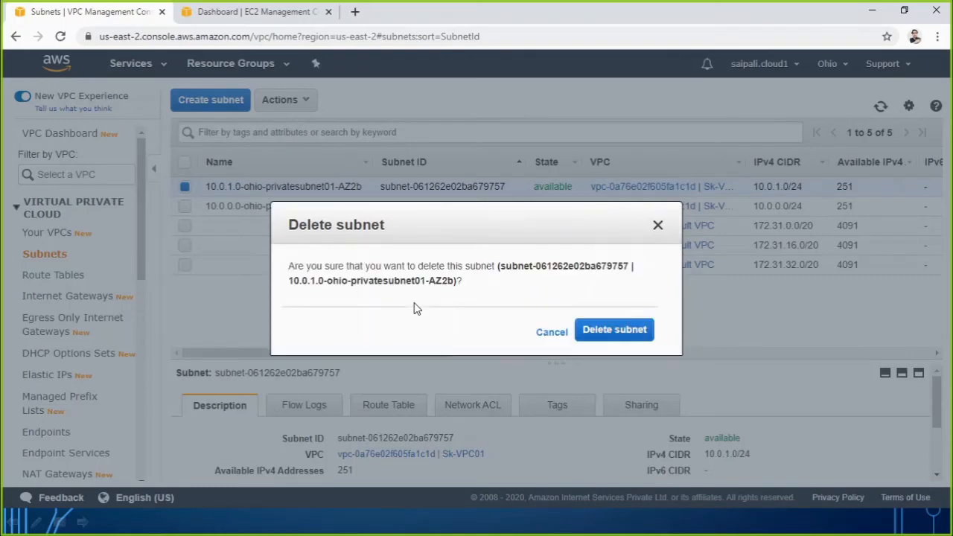
click(598, 333)
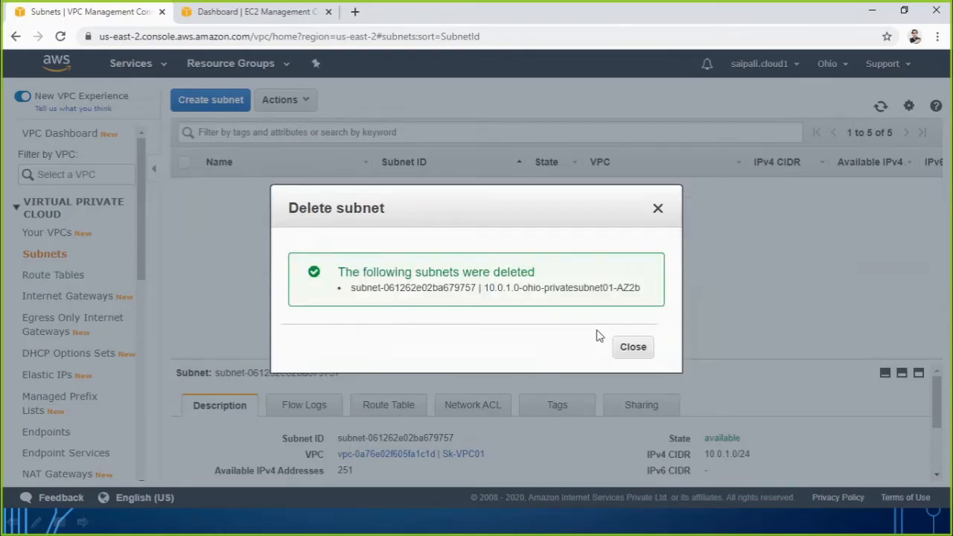
click(628, 347)
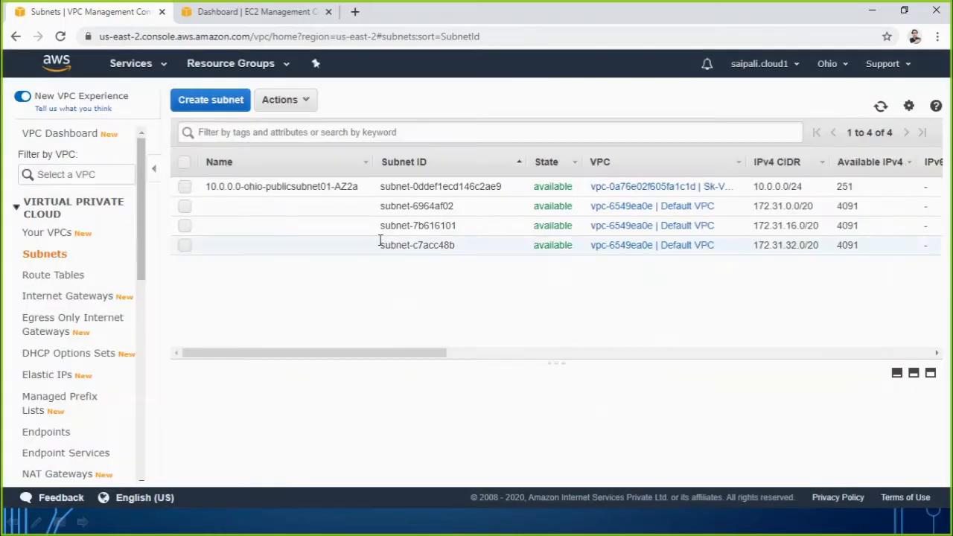
Copy the public subnet's name and start a new subnet with 10.0.0.0-ohio-publicsubnet01-AZ2a pasted as its name tag.
click(361, 187)
key(ctrl+c)
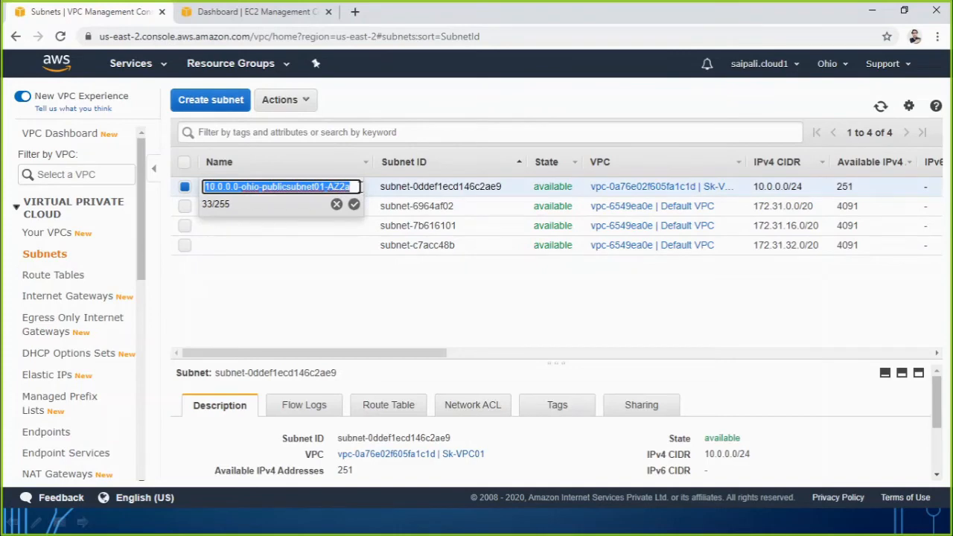
click(336, 205)
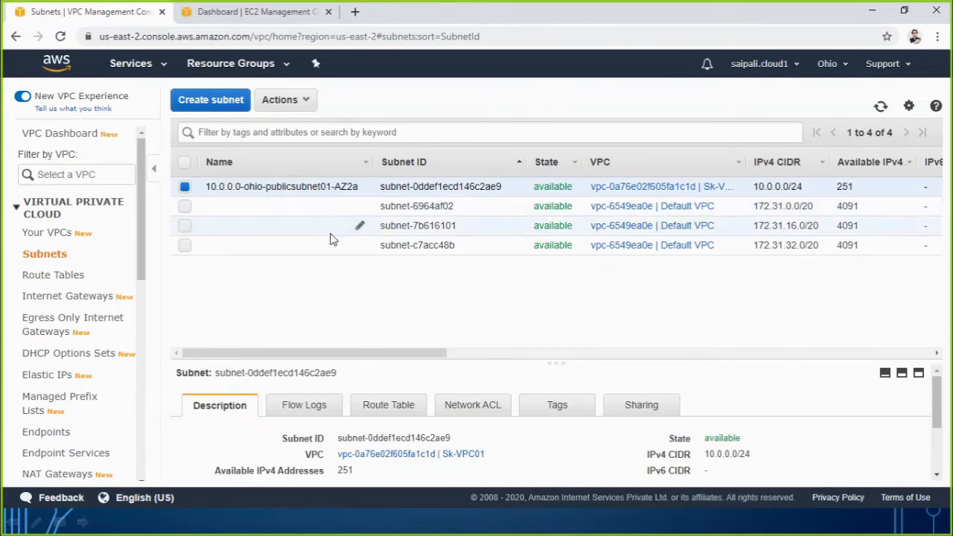
click(208, 100)
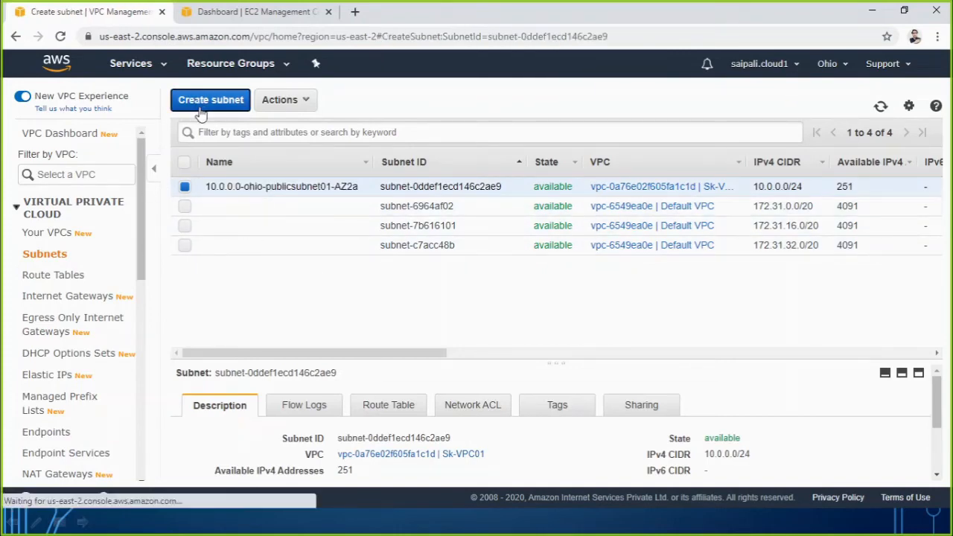
click(254, 204)
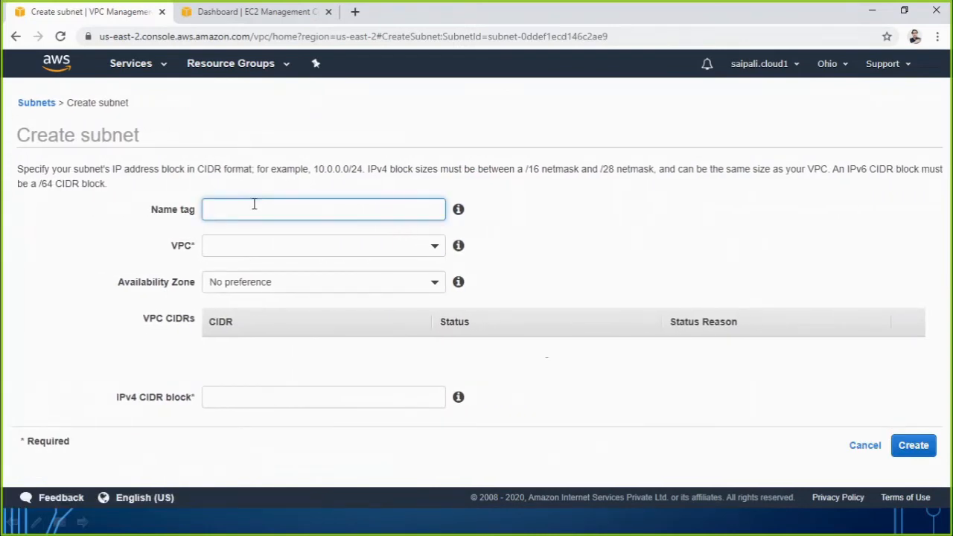
key(ctrl+v)
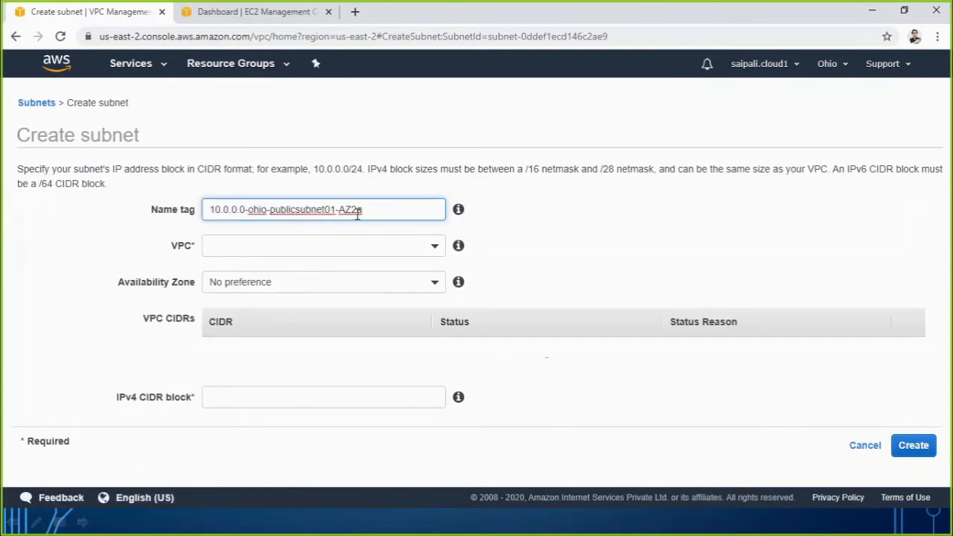
Change the pasted name tag to 10.0.1.0-ohio-privatesubnet01-AZ2b.
key(BackSpace)
text(b)
click(296, 211)
key(BackSpace)
key(BackSpace)
key(BackSpace)
key(BackSpace)
key(BackSpace)
text(rivate)
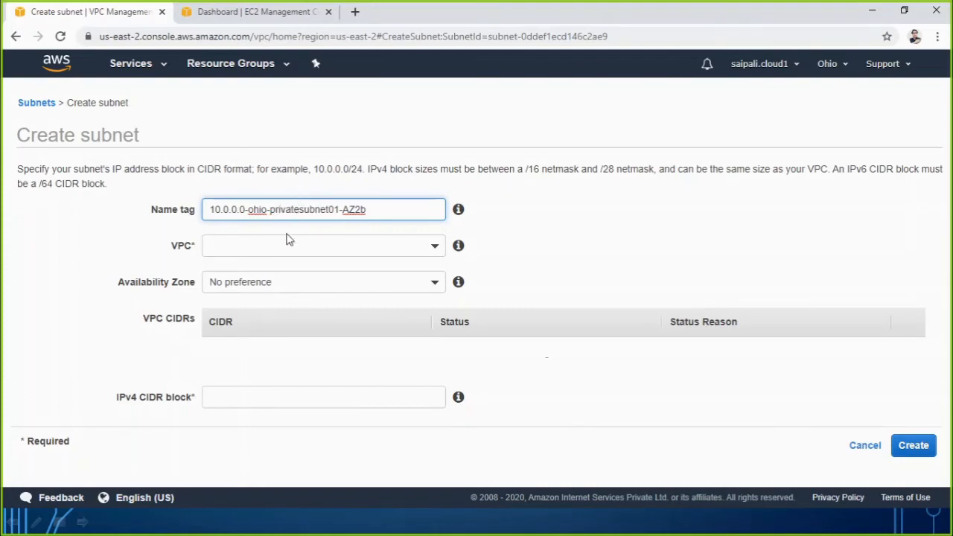
click(238, 211)
key(BackSpace)
text(1)
Assign the new private subnet to Sk-VPC01 and set its availability zone to us-east-2b, matching the AZ2b suffix in the name tag.
click(265, 251)
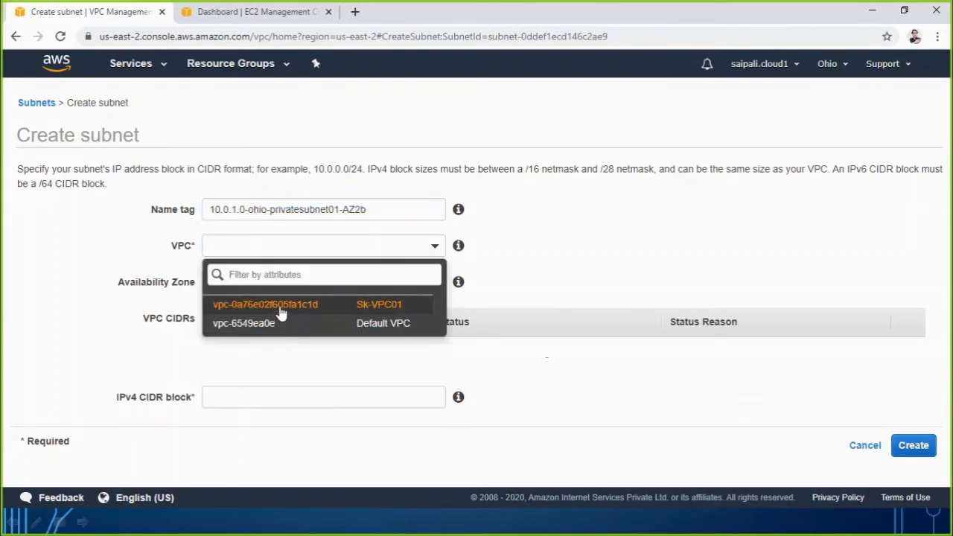
click(281, 313)
click(222, 283)
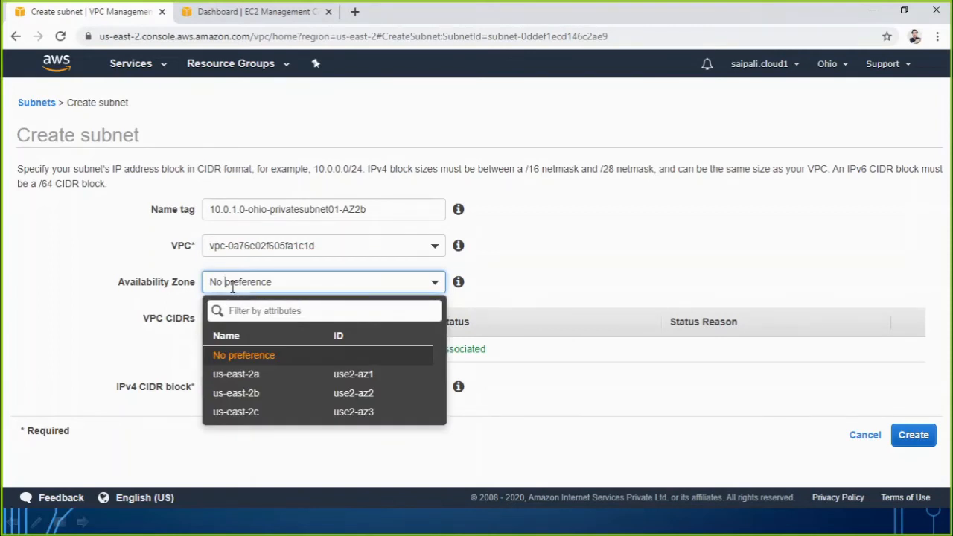
click(248, 396)
click(367, 210)
drag(367, 209, 345, 209)
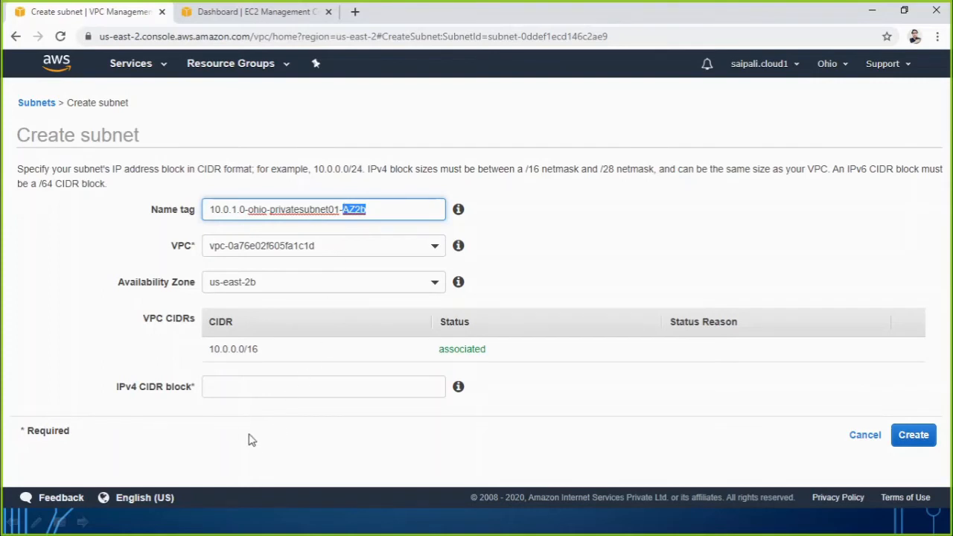
Set the private subnet's IPv4 CIDR block to 10.0.1.0/24, create it, and return to the subnets list.
click(249, 387)
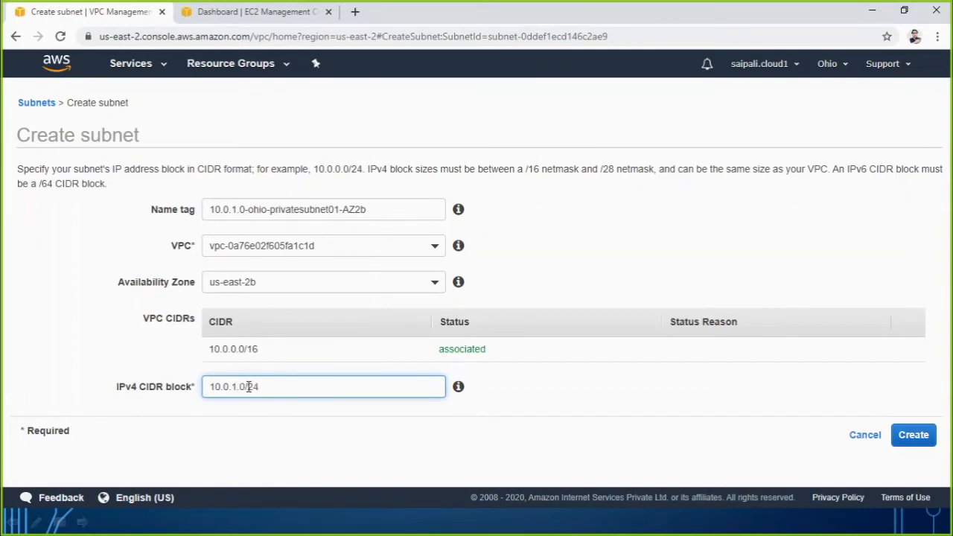
click(539, 449)
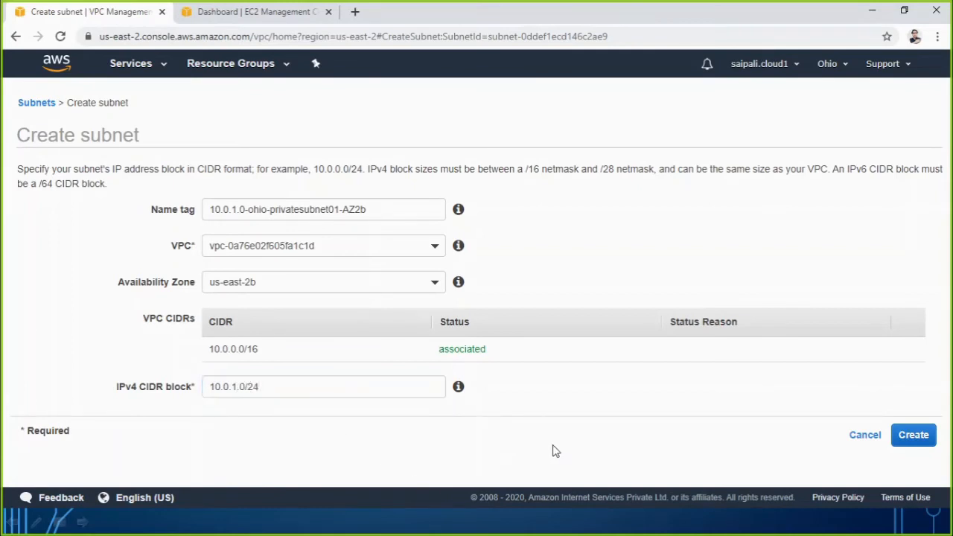
click(914, 435)
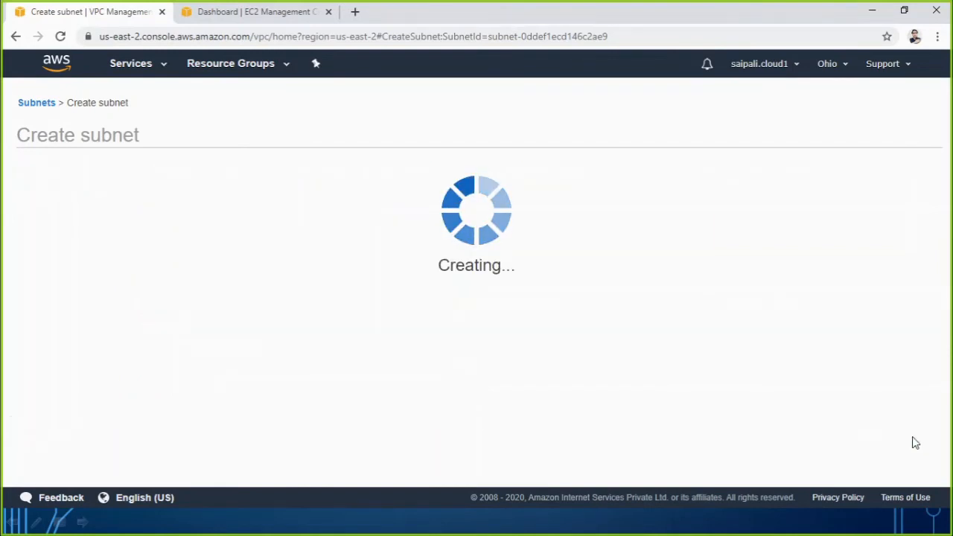
click(652, 262)
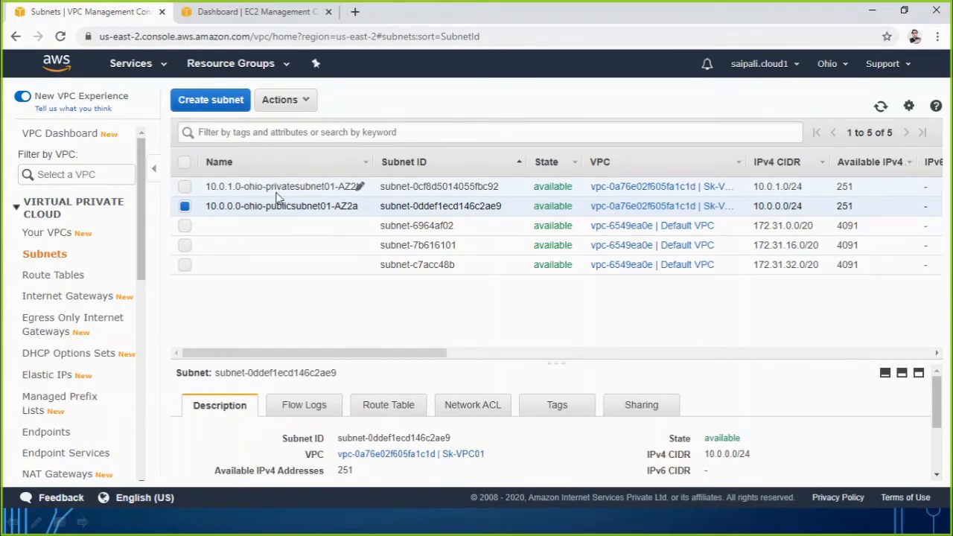
Switch to the PowerPoint slide show, underline Route Table in the Steps list, and return to the VPC console in Chrome.
key(alt+Tab)
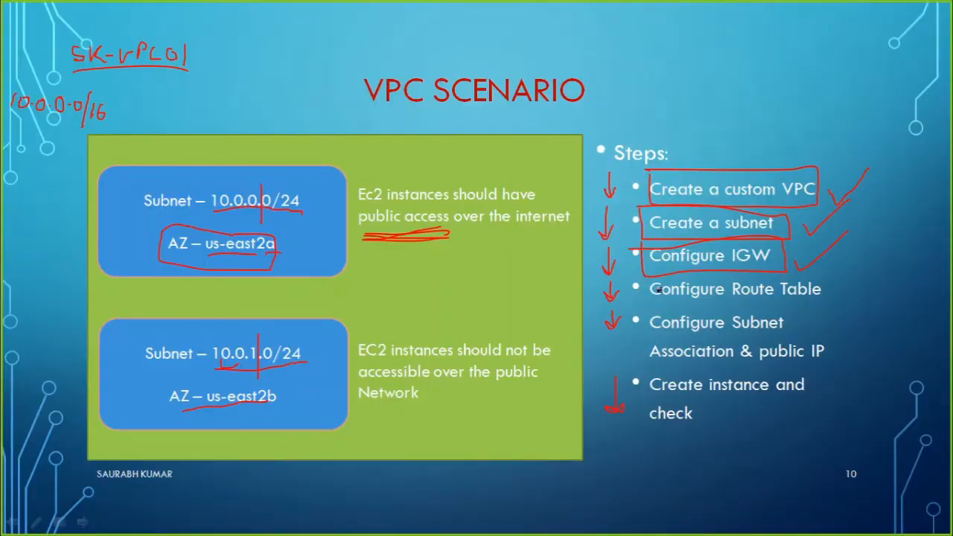
drag(733, 302, 820, 297)
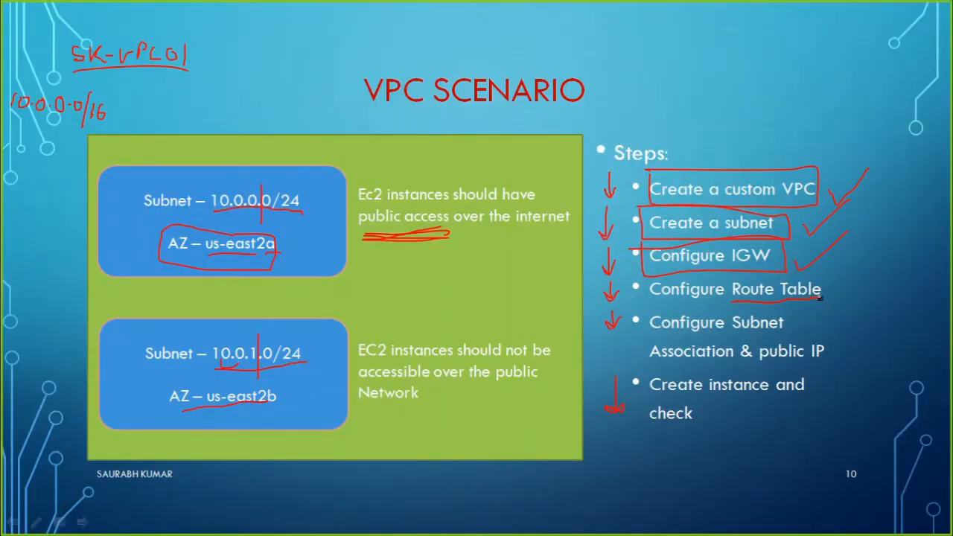
key(alt+Tab)
key(alt+Tab)
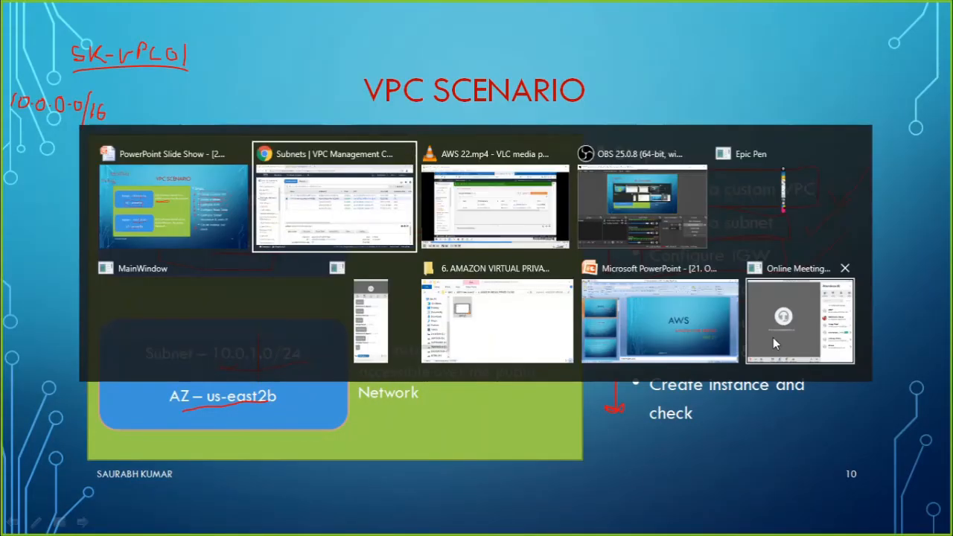
key(alt+Tab)
key(alt+Tab)
key(alt+Tab)
key(alt+Tab)
key(alt+Tab)
key(alt+Tab)
key(alt+Tab)
key(alt+Tab)
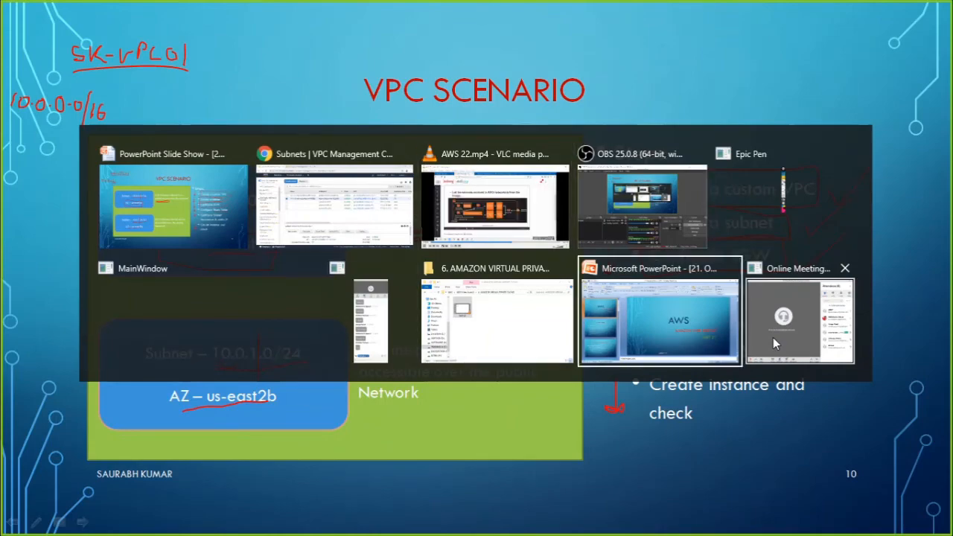
key(alt+Tab)
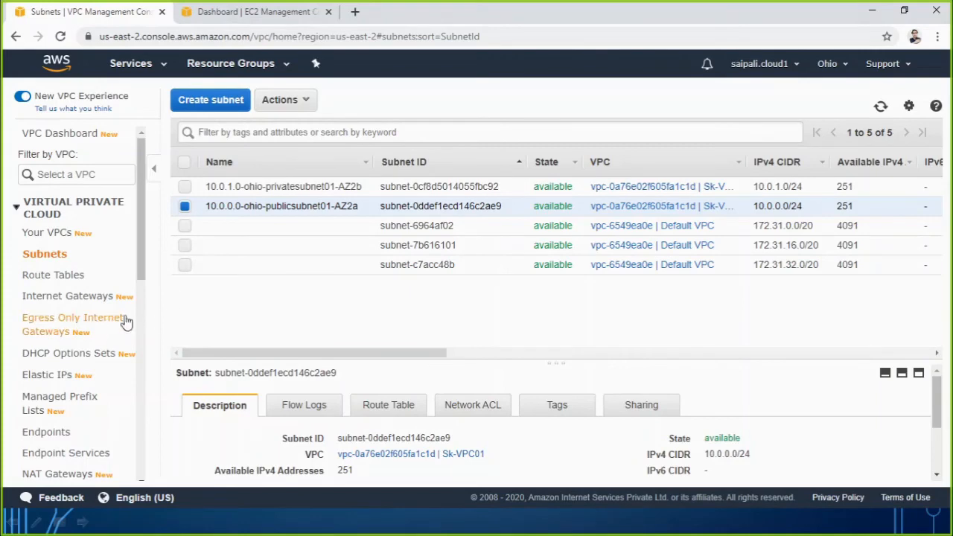
Open the list of route tables and widen its VPC ID column to read which VPC each table belongs to.
click(48, 282)
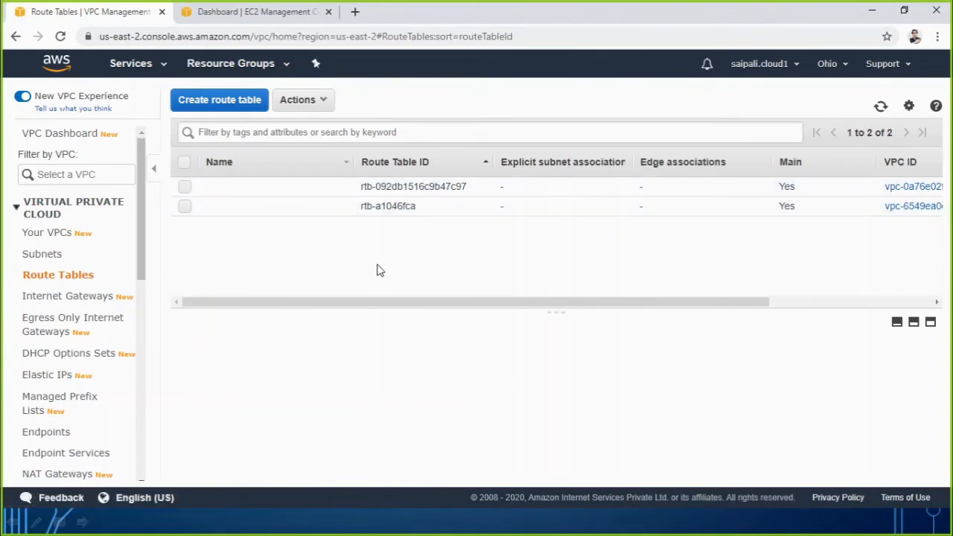
drag(389, 301, 617, 304)
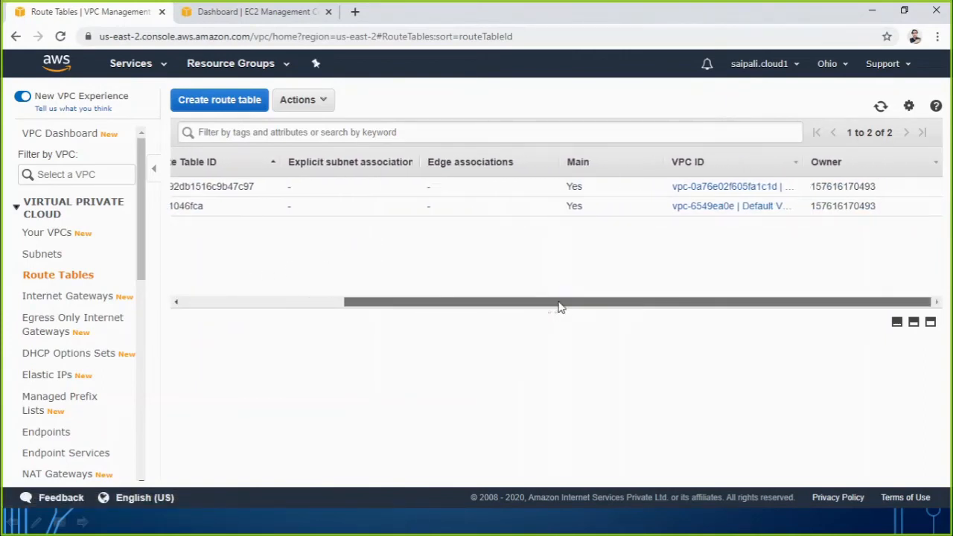
drag(560, 304, 607, 257)
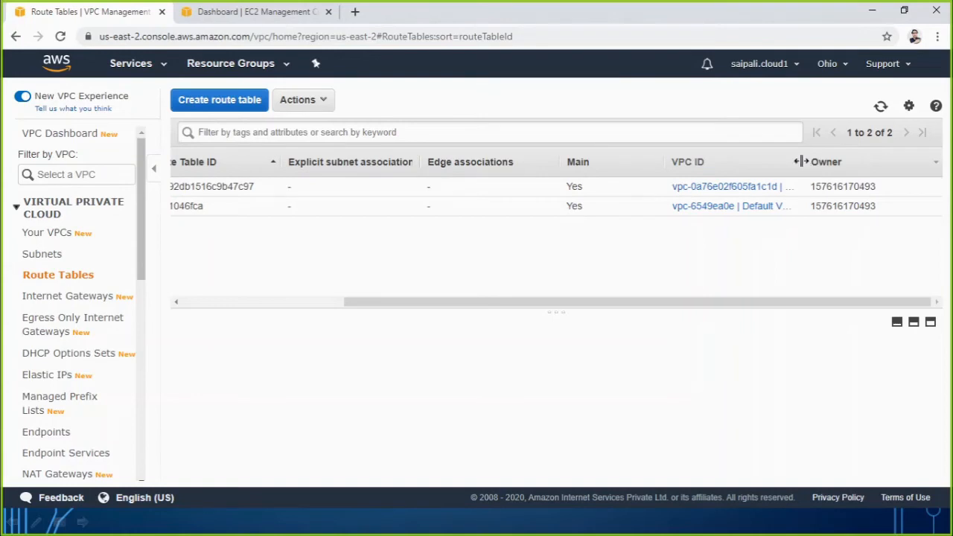
drag(798, 161, 854, 161)
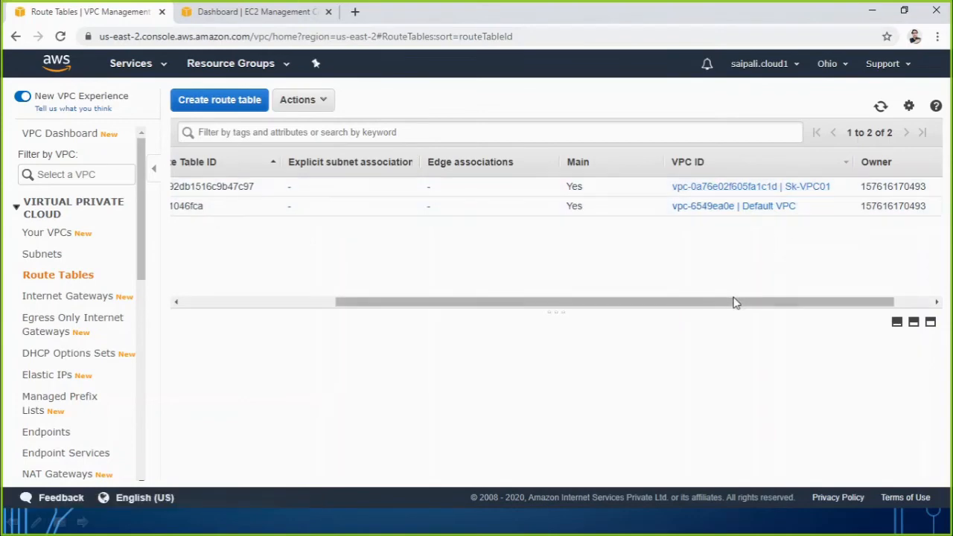
drag(734, 302, 457, 314)
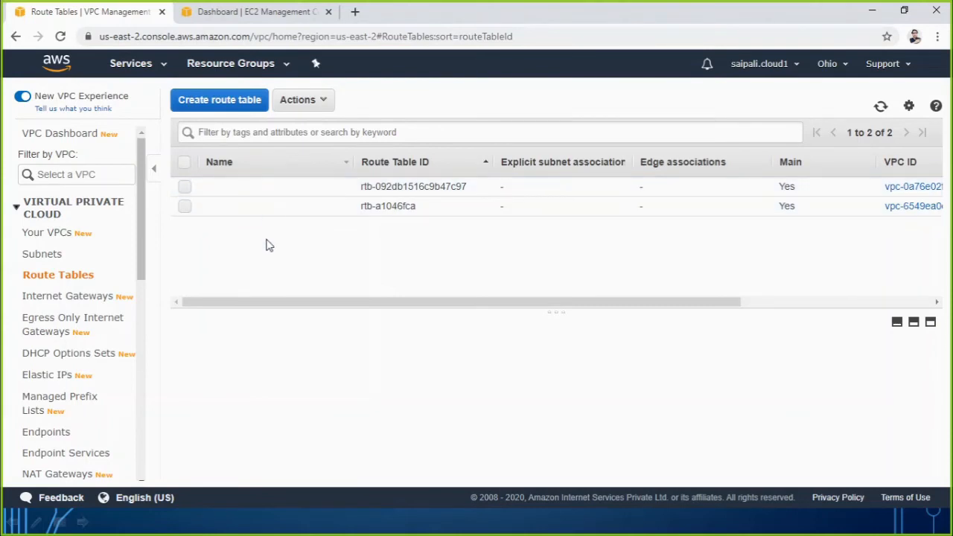
Create a route table named Route-table-01 in Sk-VPC01 and return to the route tables list.
click(230, 106)
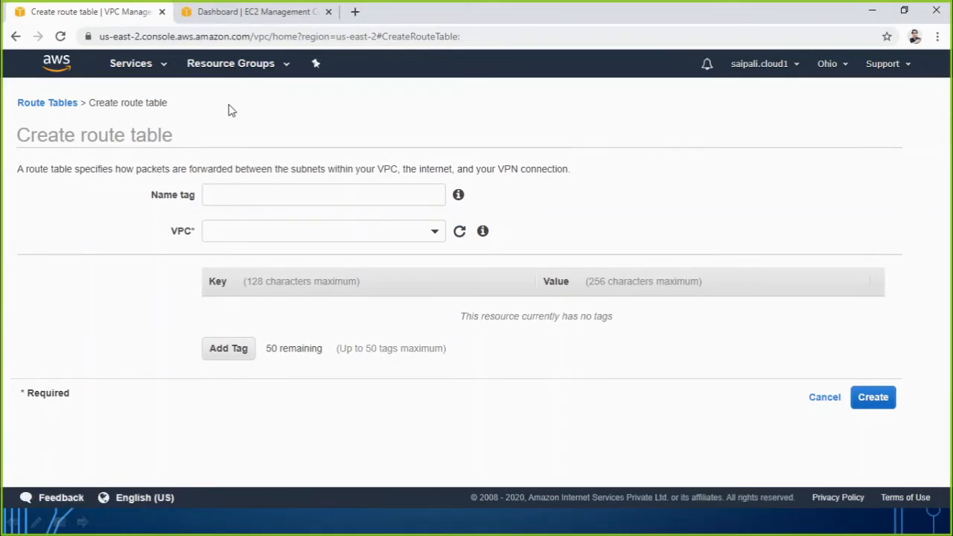
click(230, 196)
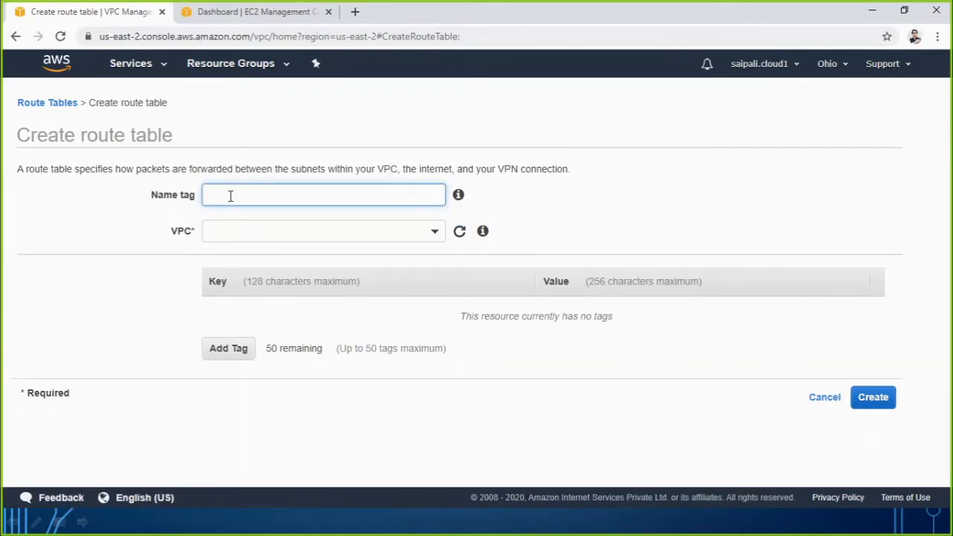
click(255, 233)
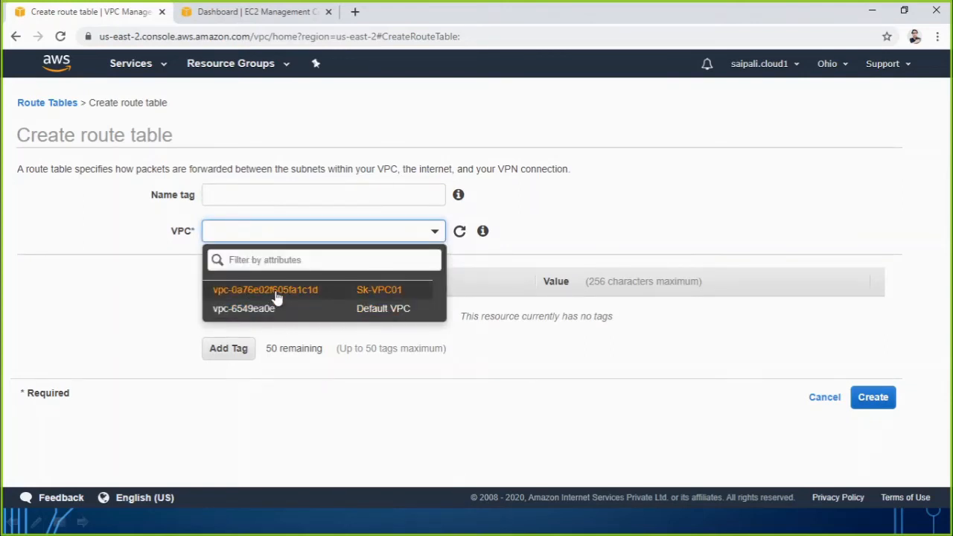
click(276, 296)
click(270, 198)
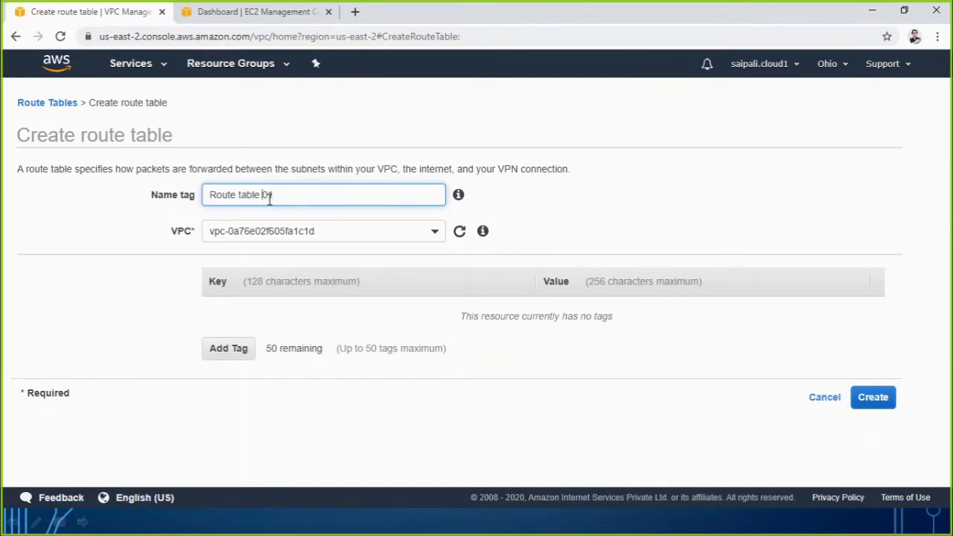
key(BackSpace)
text(-)
key(BackSpace)
text(-)
click(888, 402)
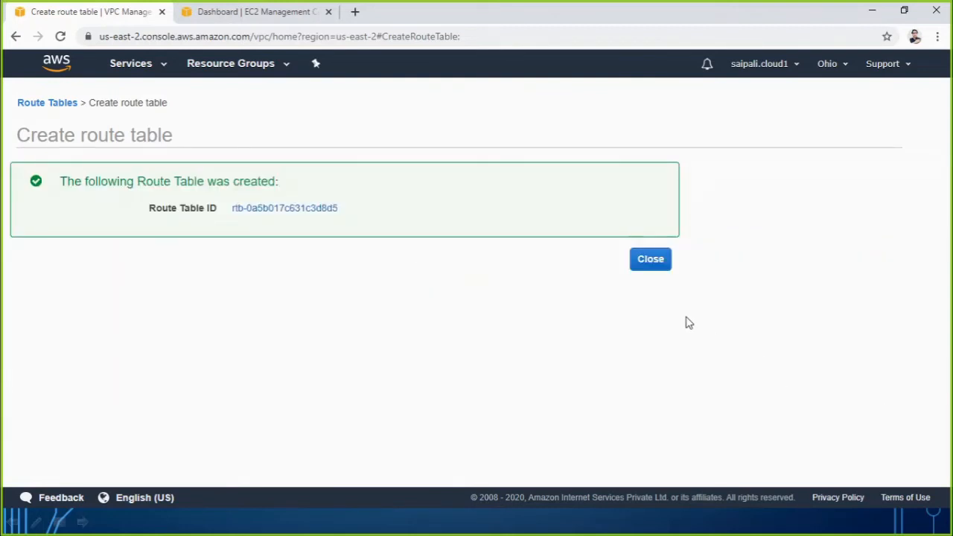
click(650, 262)
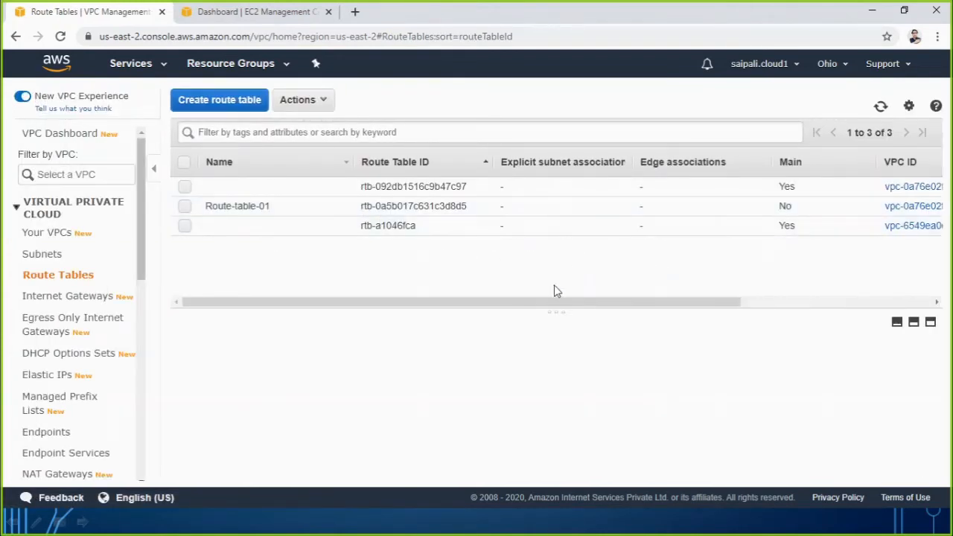
Check the VPC ID of Route-table-01, and review the VPC Scenario slide in the PowerPoint slide show before returning to the console.
drag(553, 303, 727, 296)
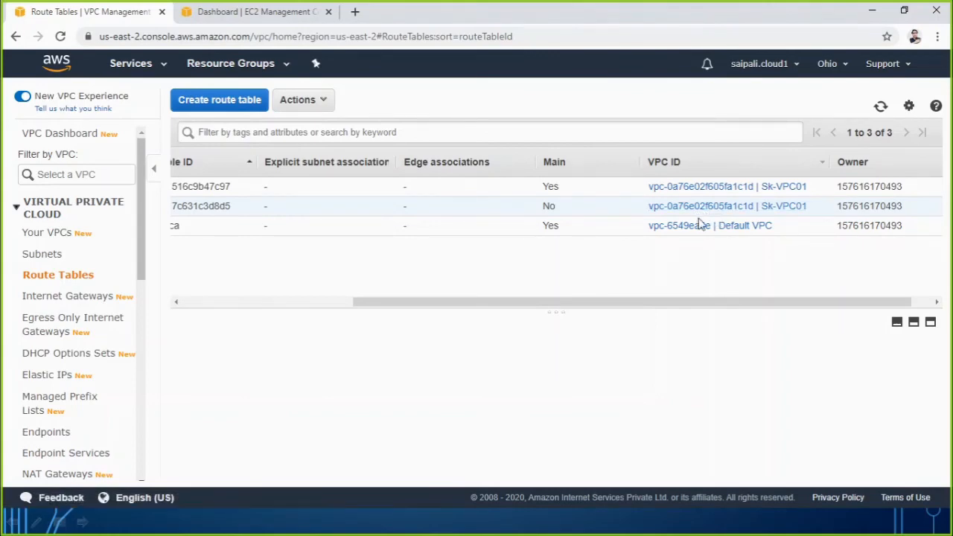
drag(655, 305, 459, 305)
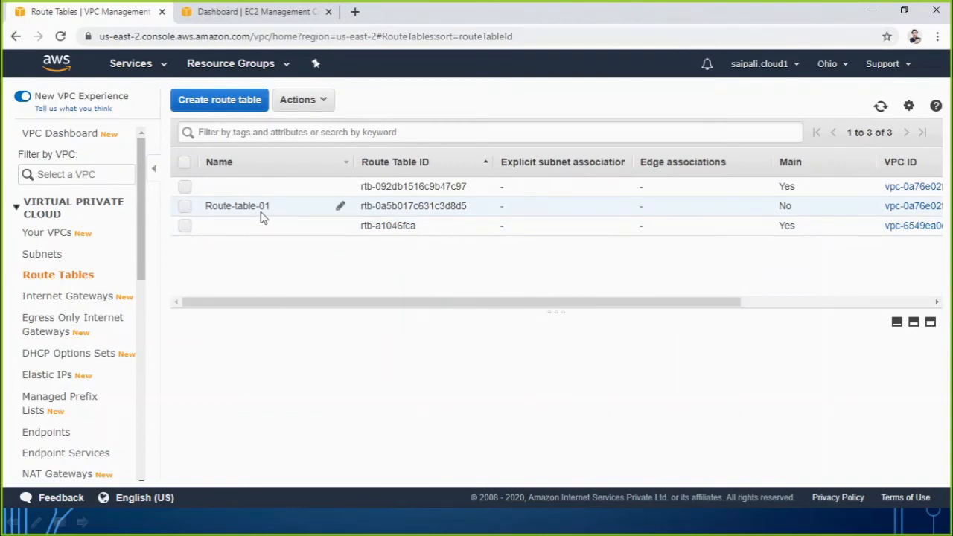
click(316, 521)
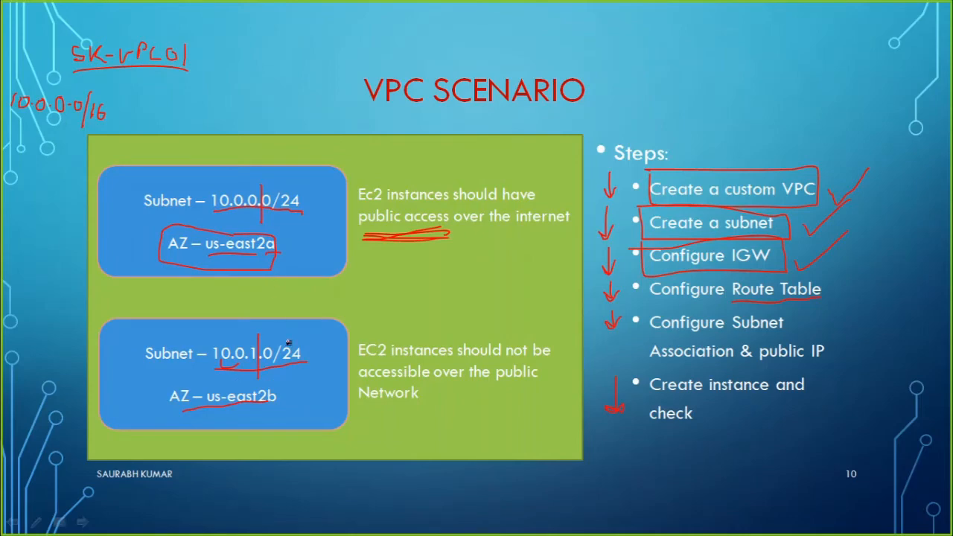
key(alt+Tab)
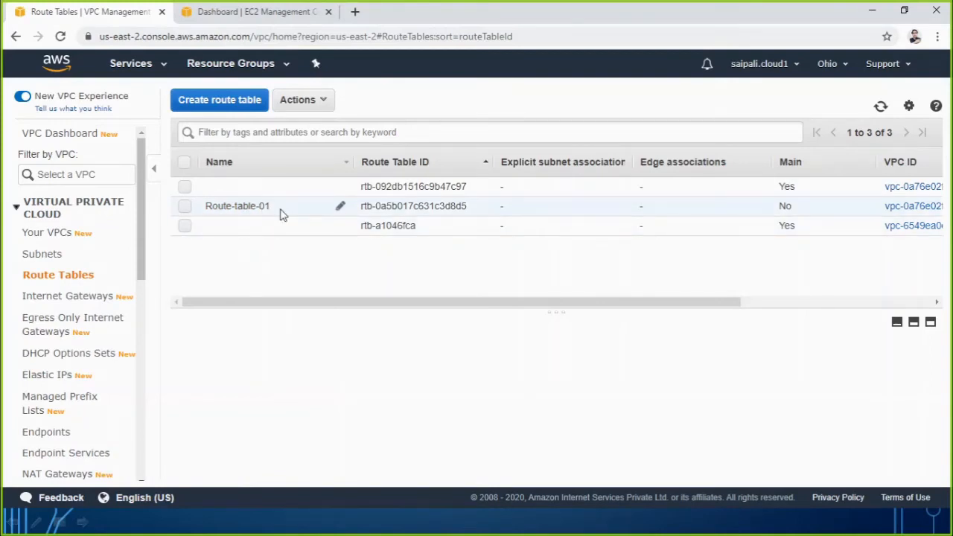
Rename Route-table-01 to Route-table-01-inetrnet.
click(340, 206)
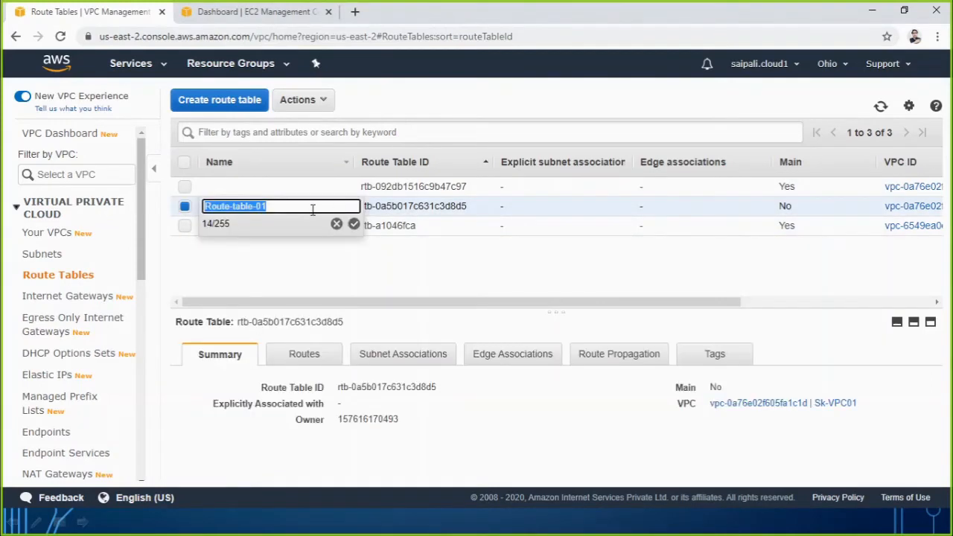
click(311, 209)
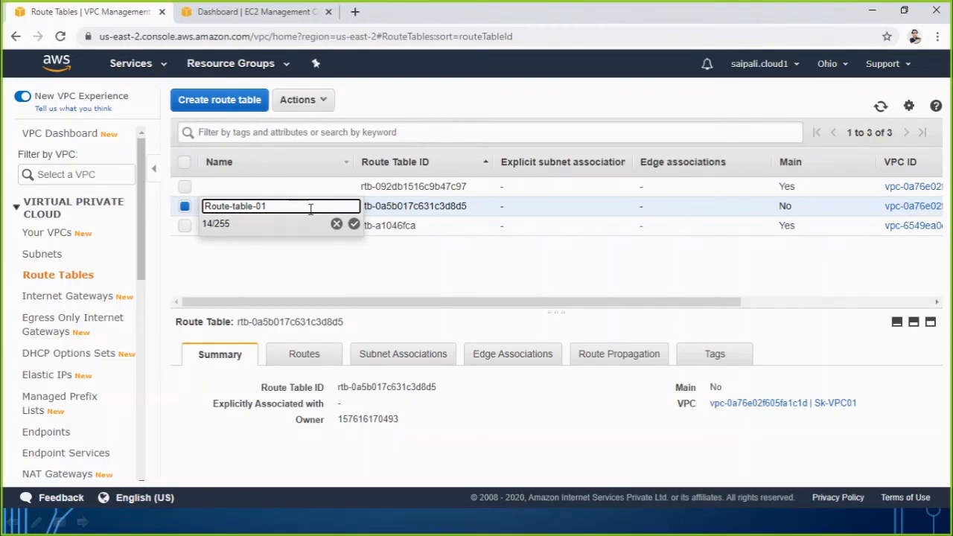
text(-inetrnet)
click(355, 226)
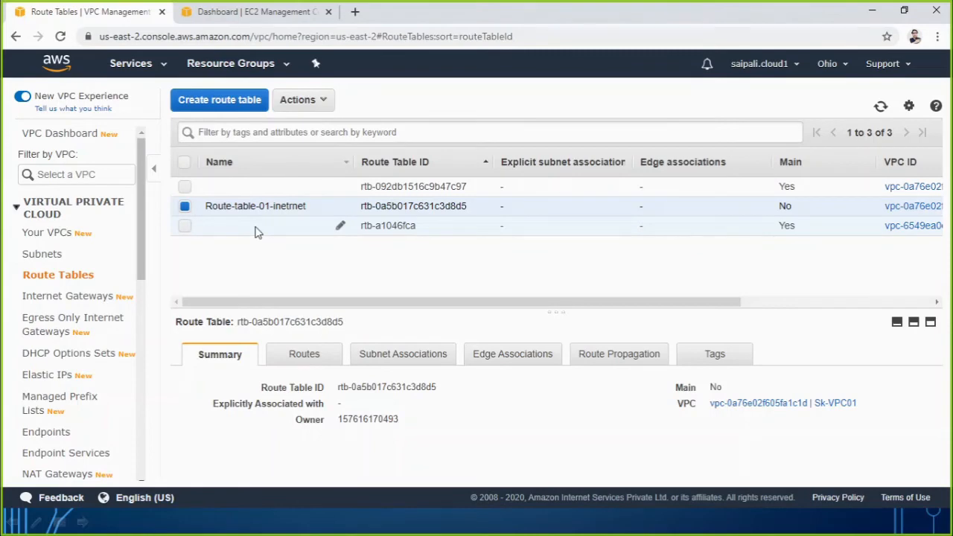
Show the routes of Route-table-01-inetrnet and examine the destination and target of its local route.
click(311, 359)
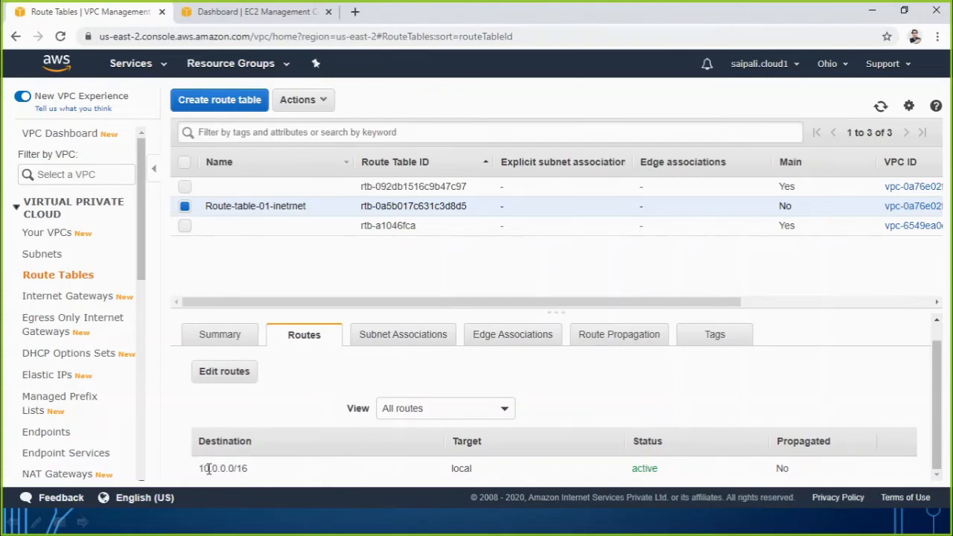
drag(198, 469, 251, 474)
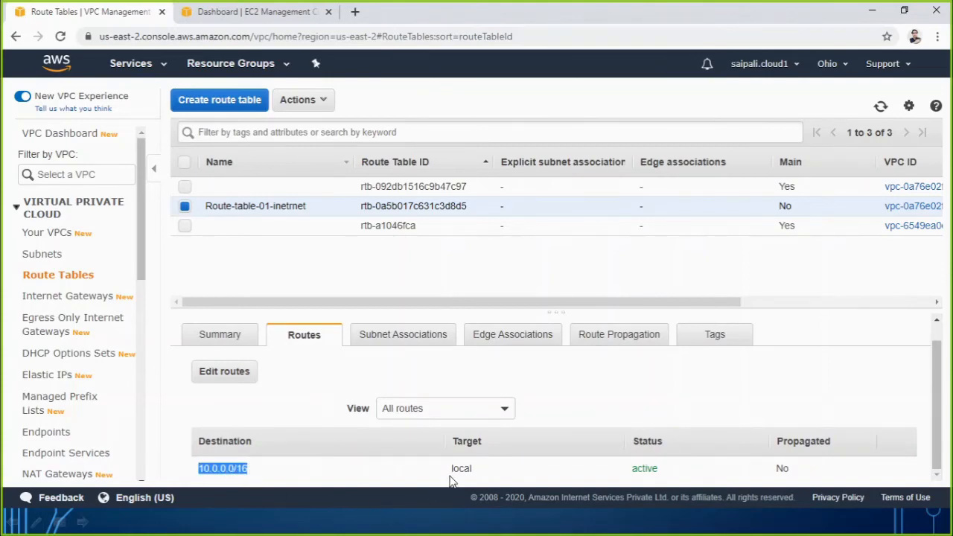
drag(450, 469, 480, 474)
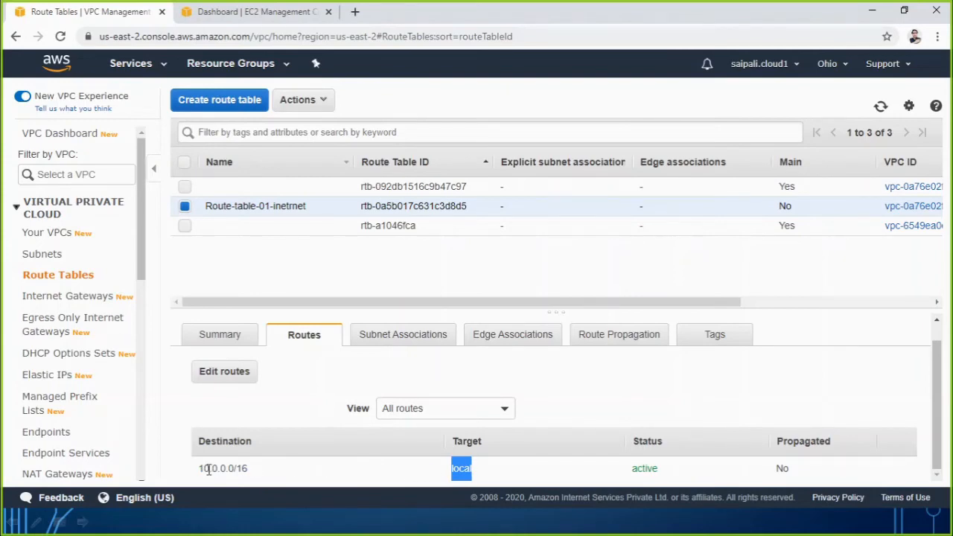
mouse_move(221, 468)
mouse_down()
mouse_move(243, 469)
mouse_move(232, 471)
mouse_up()
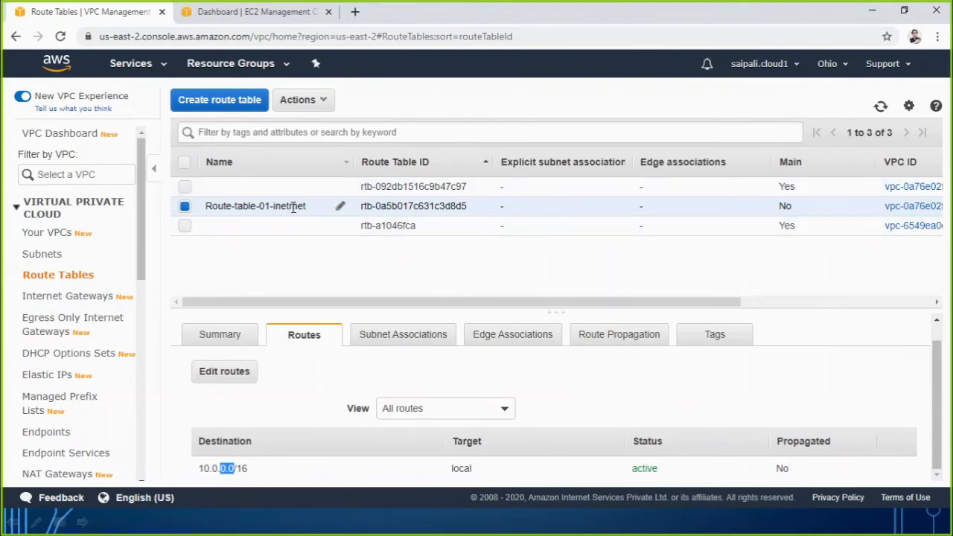
Start a new route in Route-table-01-inetrnet with destination 0.0.0.0/0 and list the available target types.
click(228, 376)
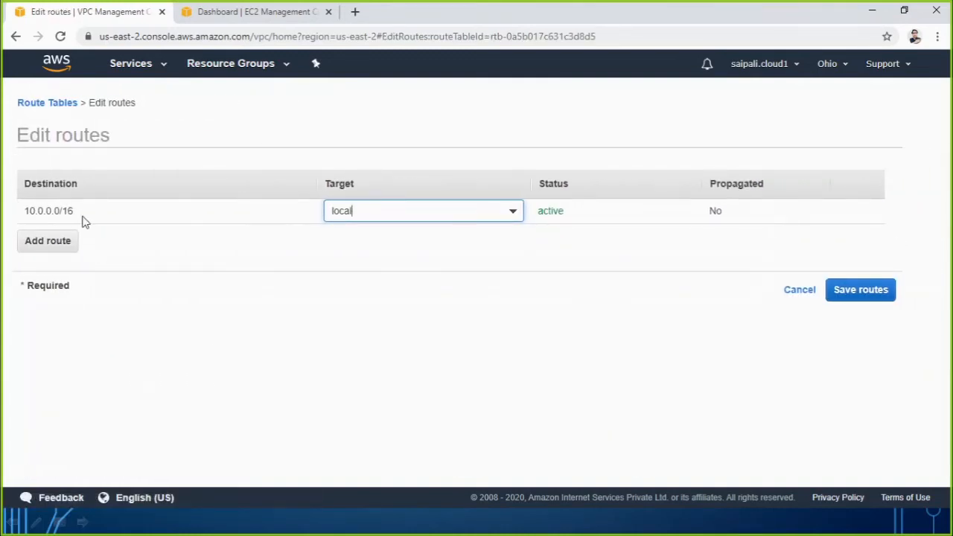
click(47, 253)
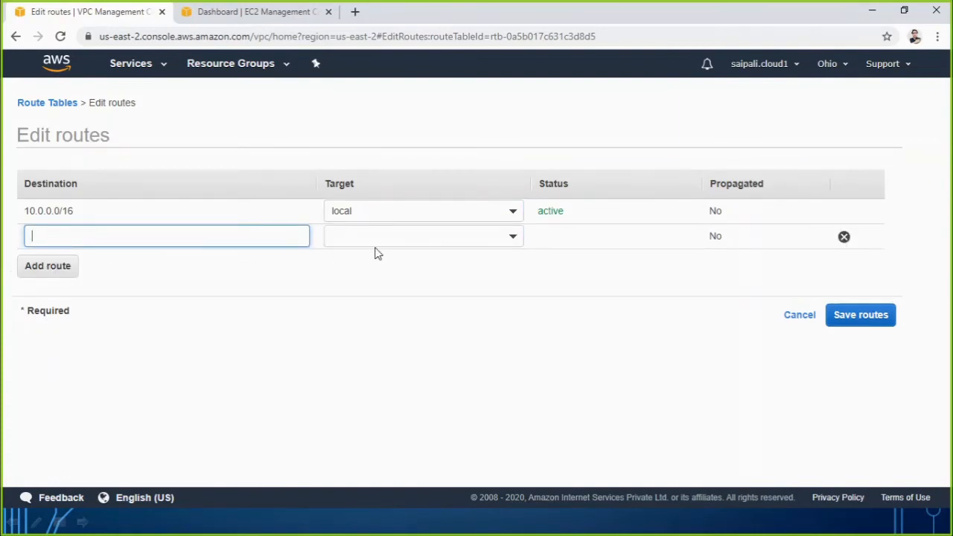
click(117, 238)
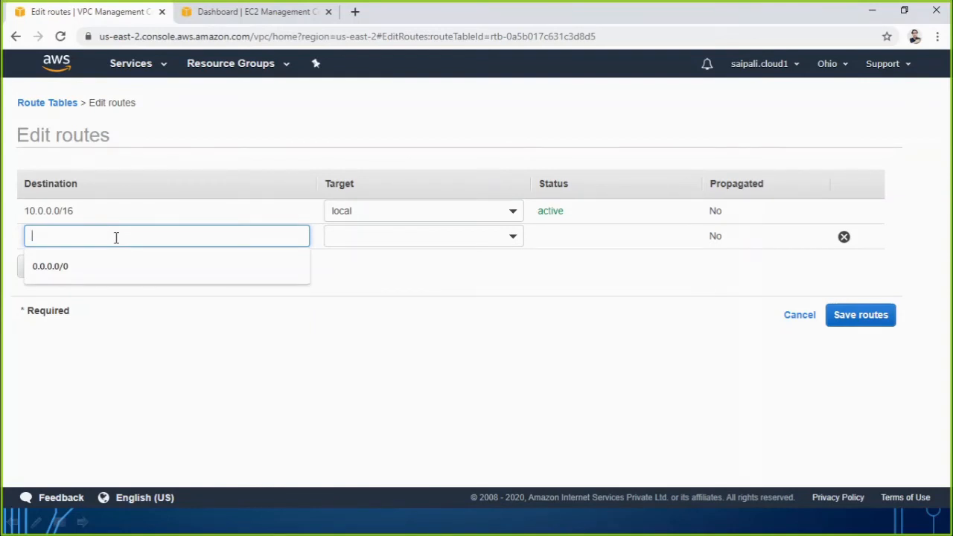
click(172, 371)
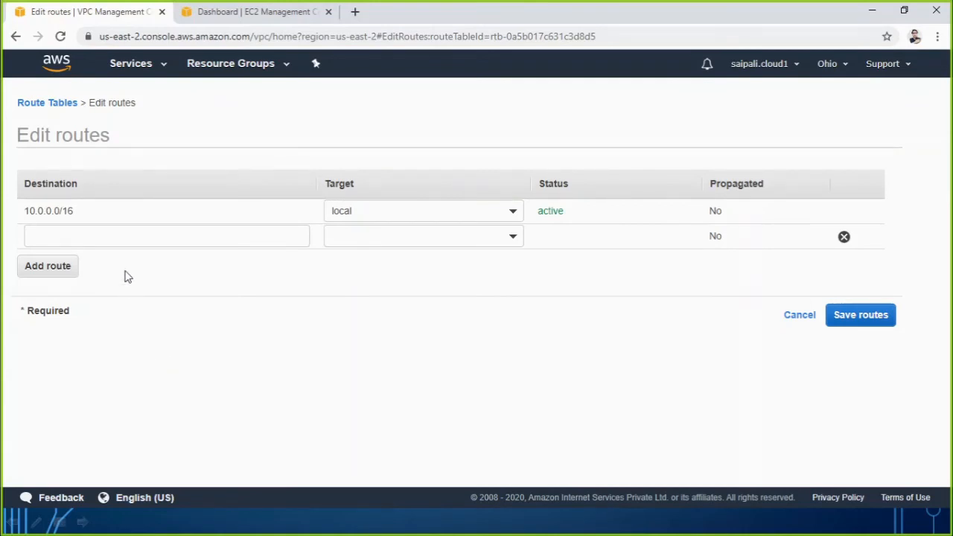
click(126, 239)
text(0)
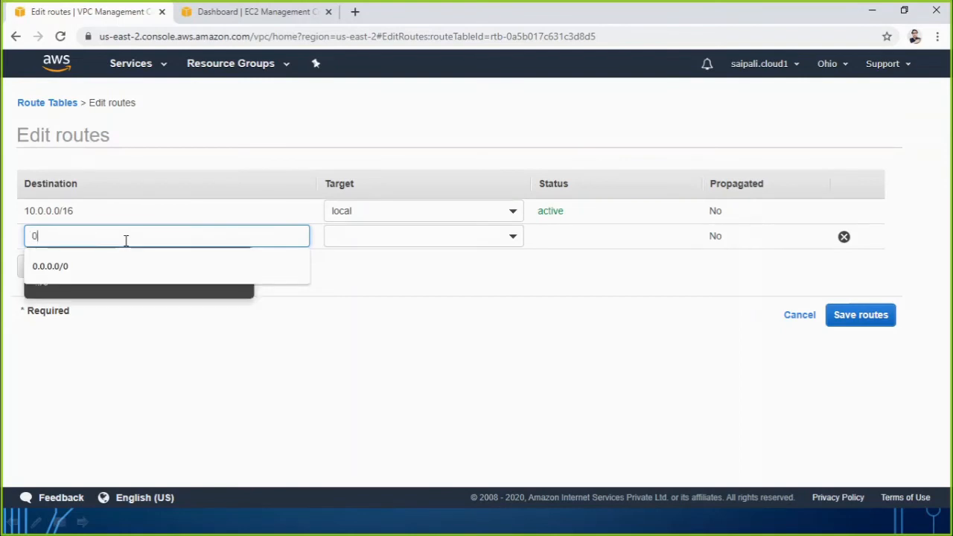
text(.0.0.0)
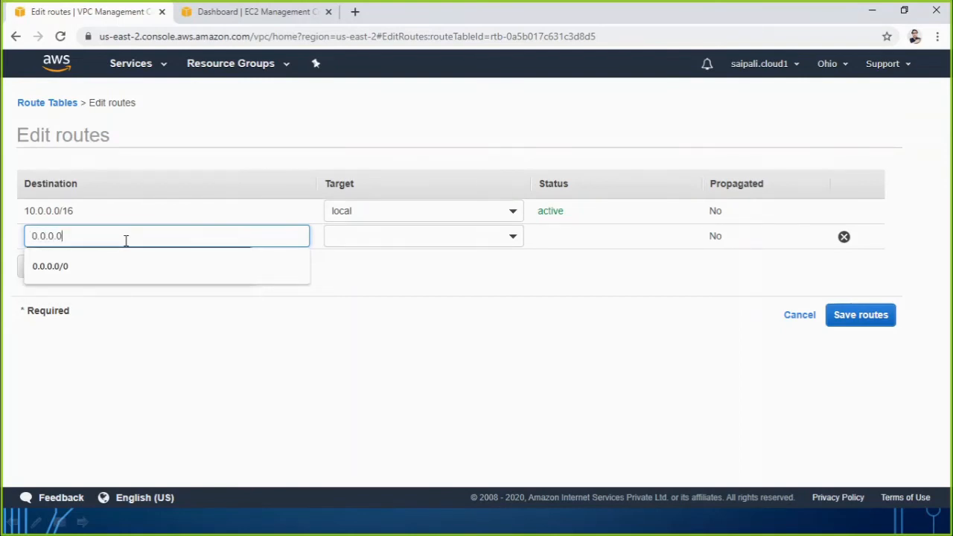
text(/0)
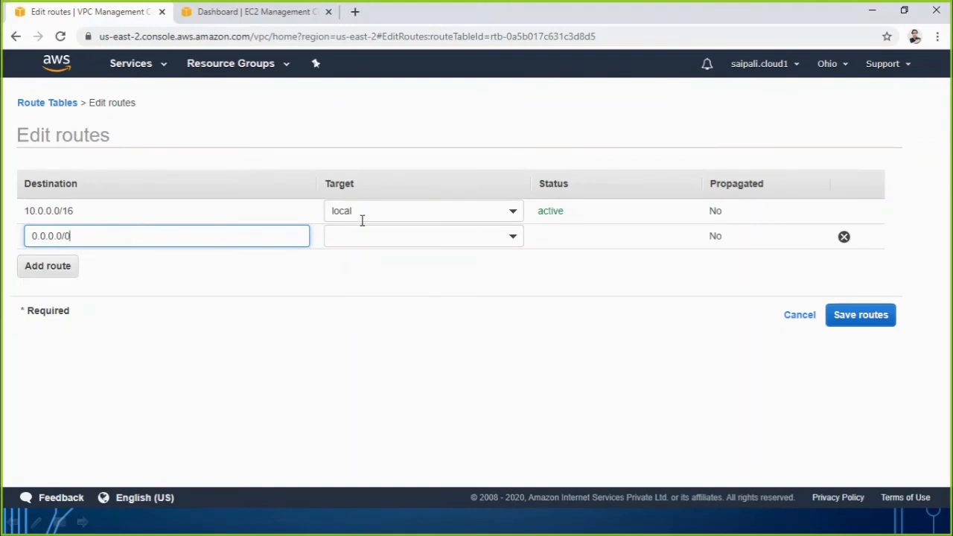
click(342, 251)
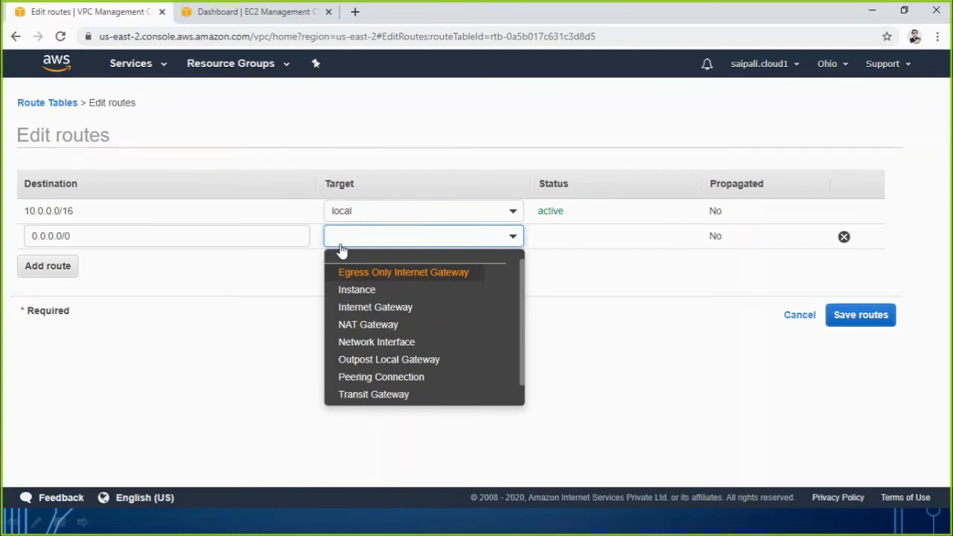
Switch to the PowerPoint slide show, examine the internet gateway on the VPC, Subnet & Route Table slide, and return to the AWS console.
key(alt+Tab)
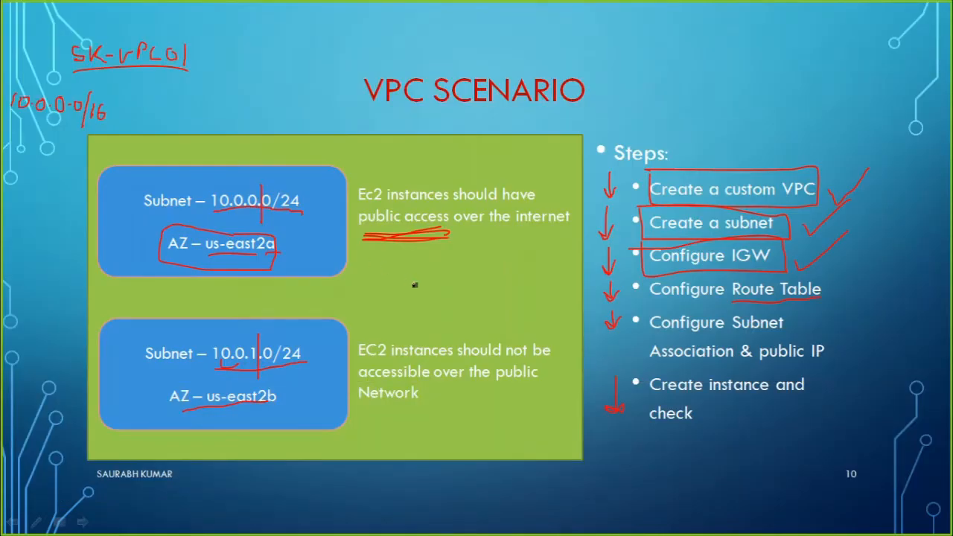
key(Left)
key(Left)
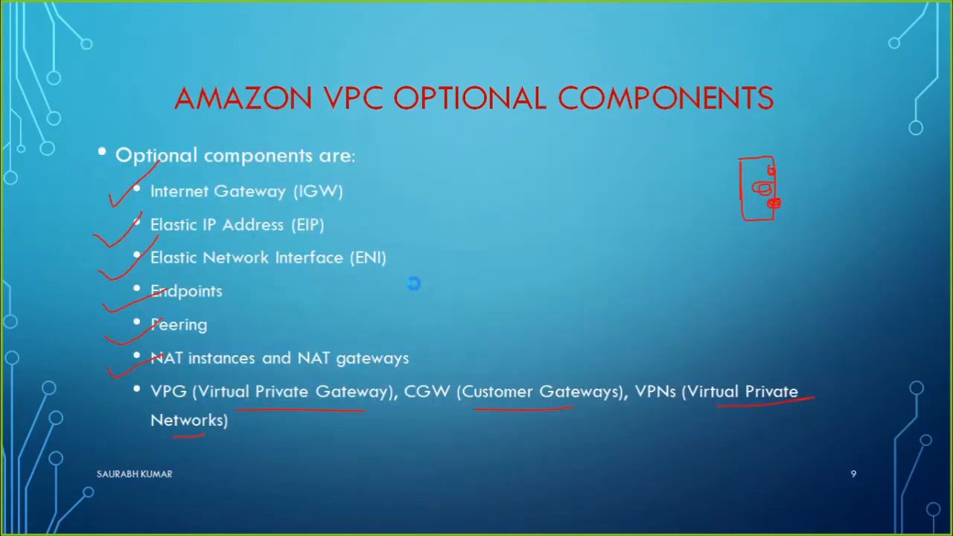
key(Left)
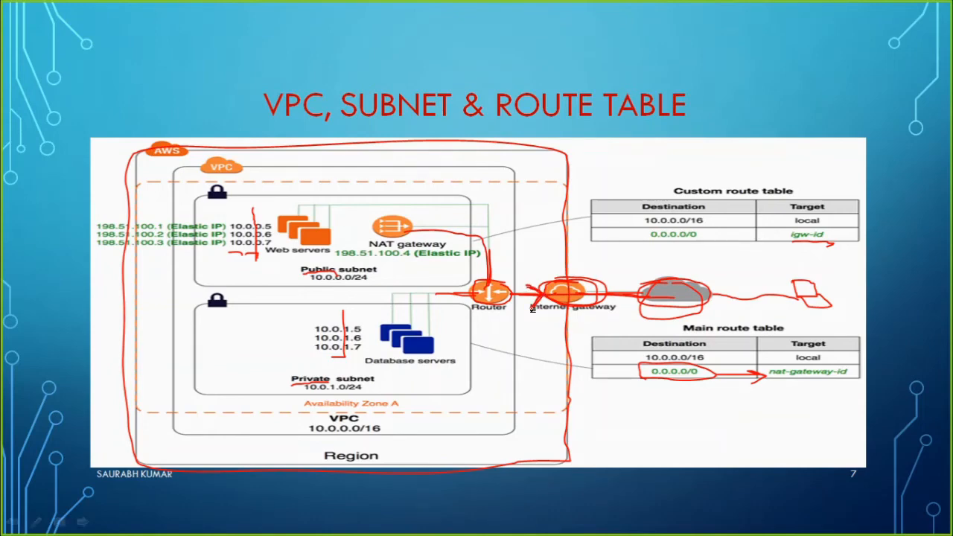
drag(543, 292, 534, 320)
key(alt+Tab)
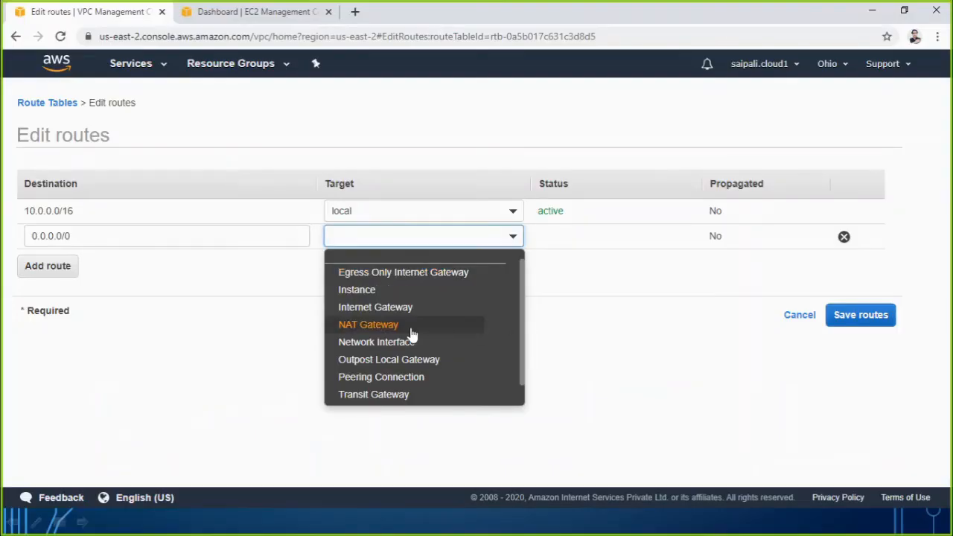
Set the 0.0.0.0/0 route's target to the internet gateway sk-gateway01, save the routes, and check the table's route list.
click(377, 309)
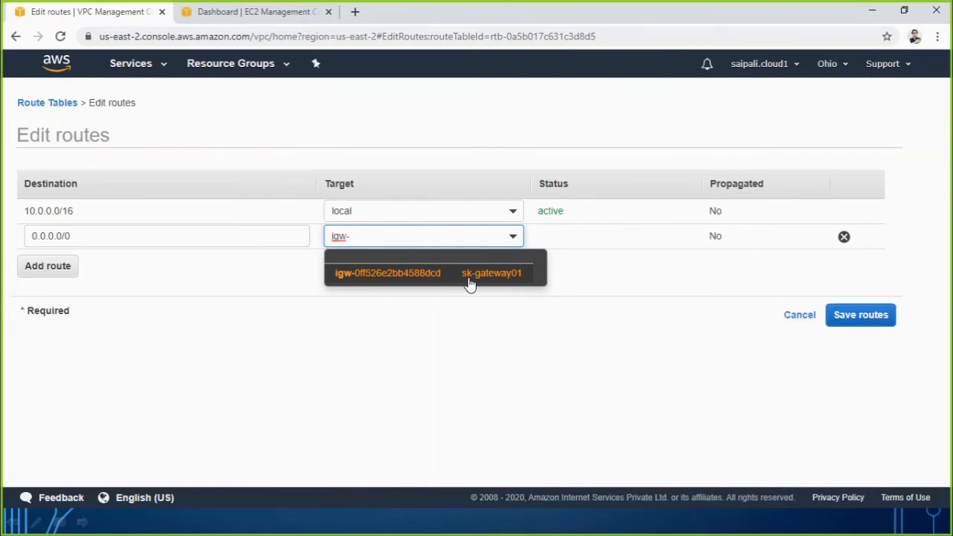
click(511, 280)
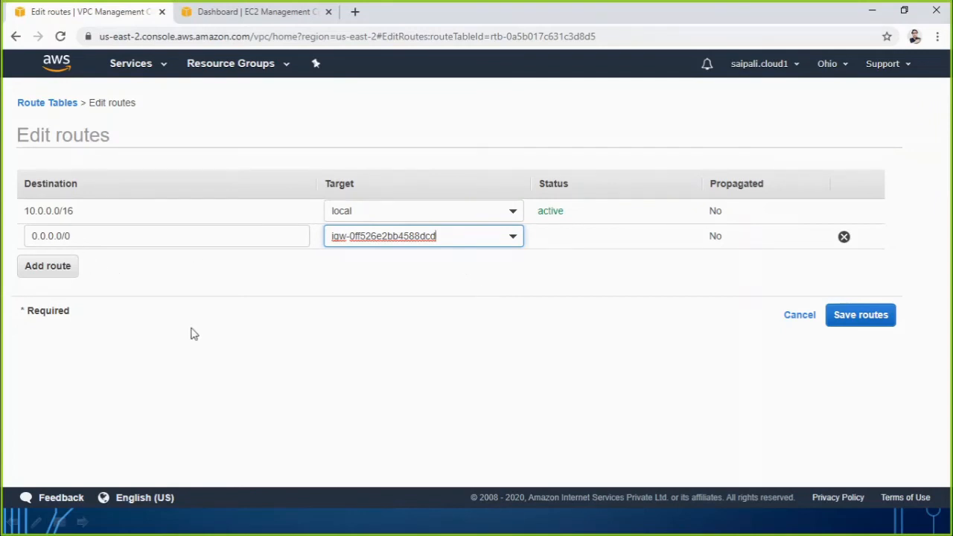
click(862, 322)
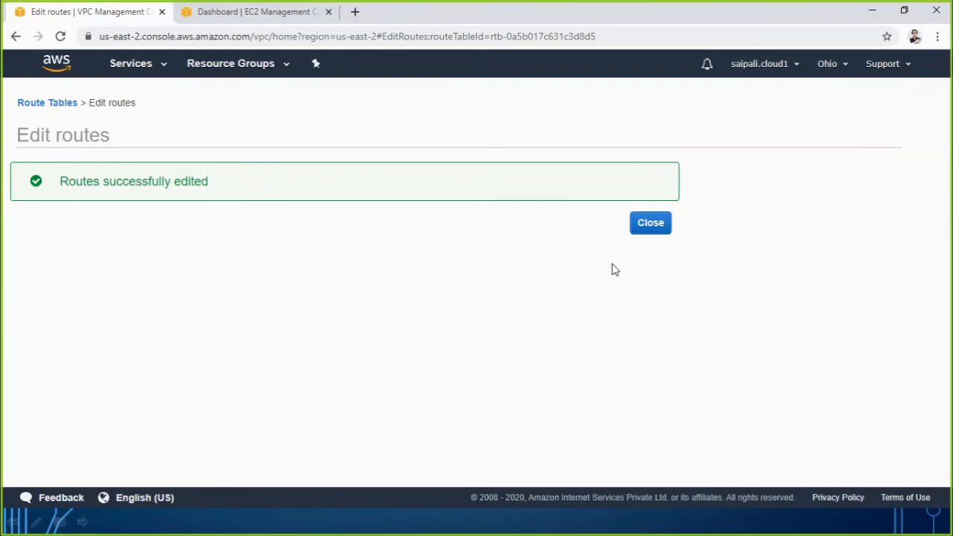
click(658, 227)
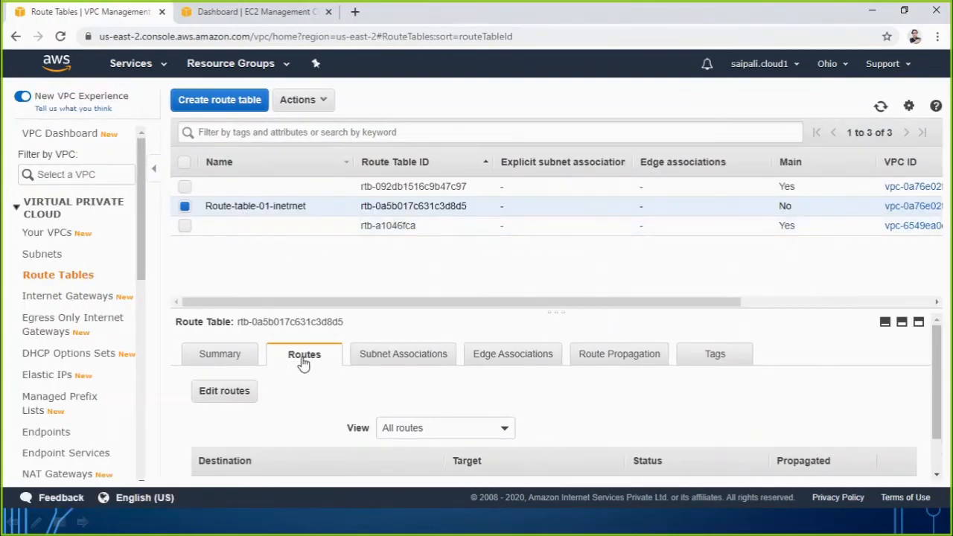
scroll(313, 367, down, 1)
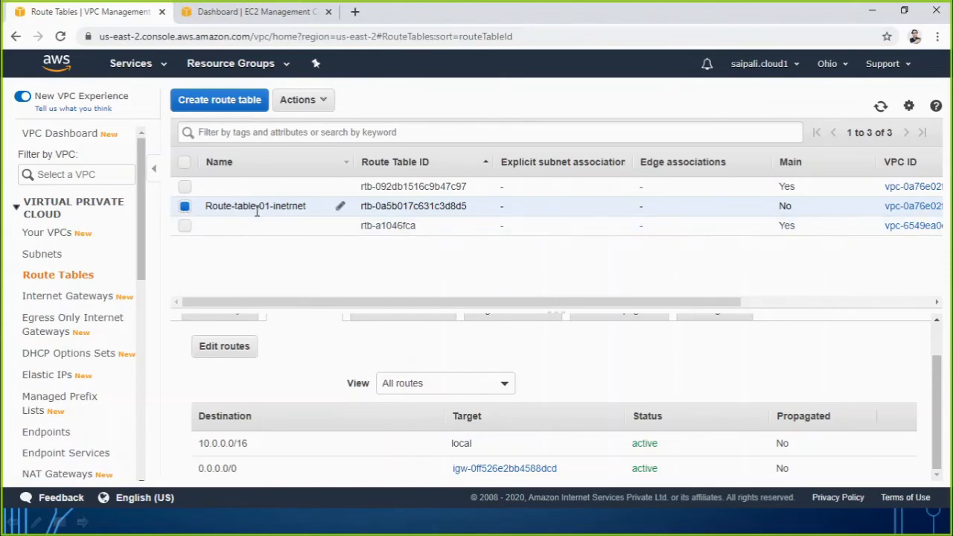
Associate subnet 10.0.0.0-ohio-publicsubnet01-AZ2a with Route-table-01-inetrnet and save the subnet associations.
scroll(346, 365, up, 1)
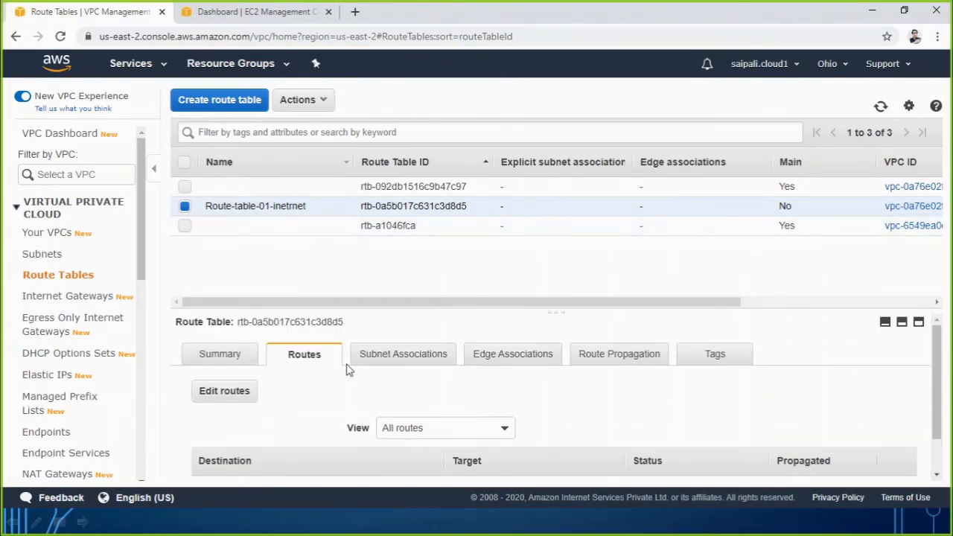
scroll(305, 373, down, 1)
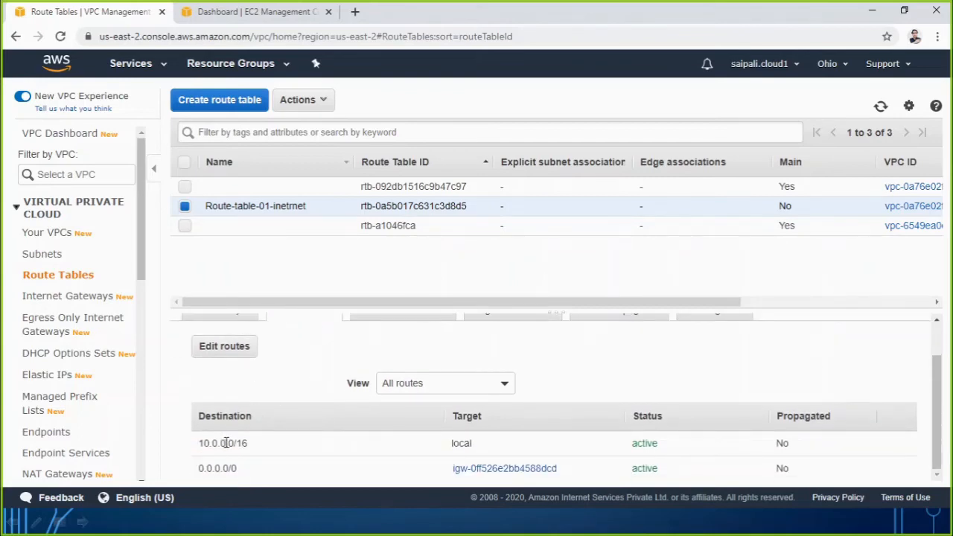
scroll(320, 363, up, 1)
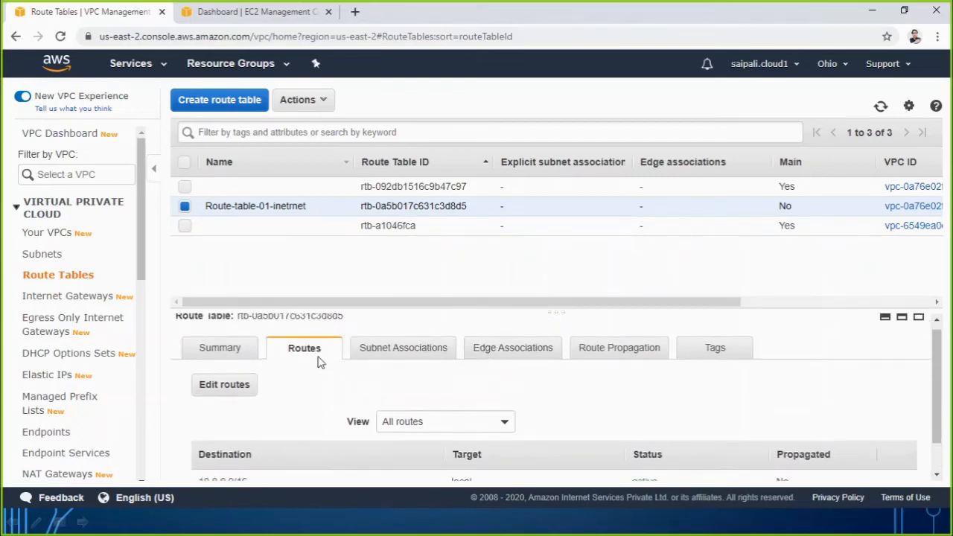
click(404, 357)
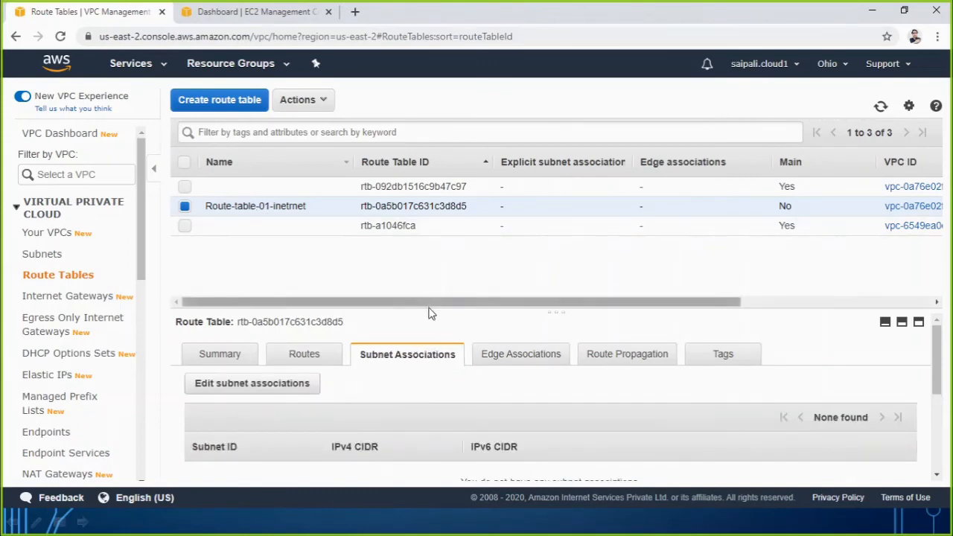
drag(436, 313, 419, 266)
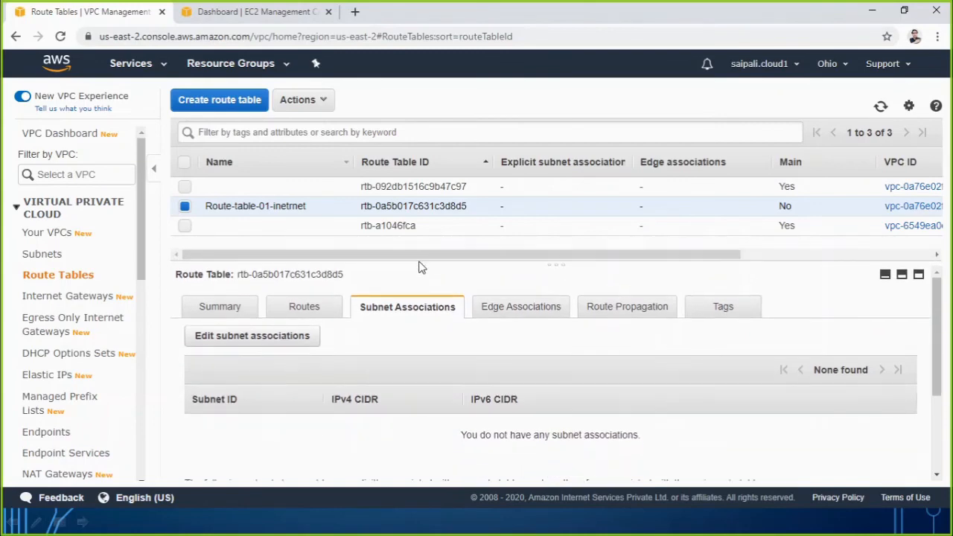
click(225, 339)
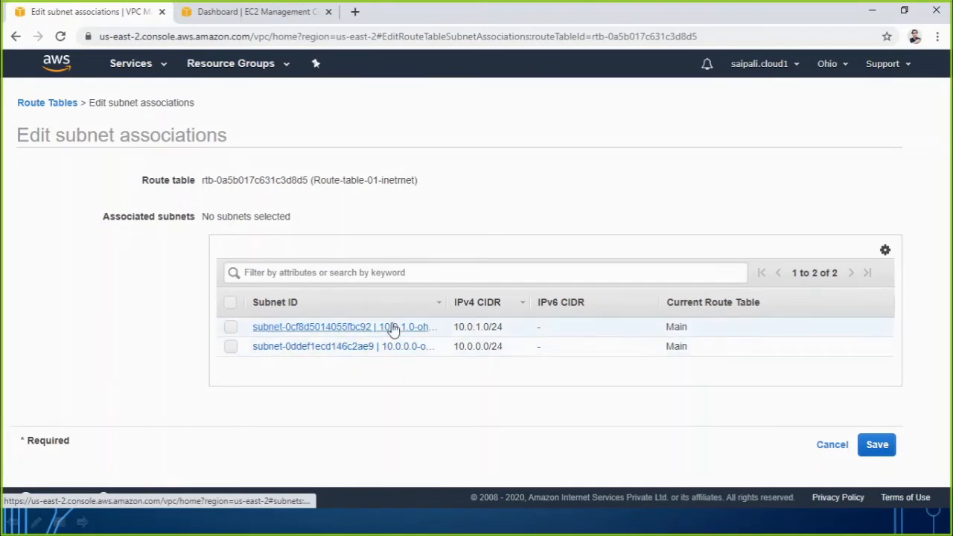
drag(443, 304, 577, 300)
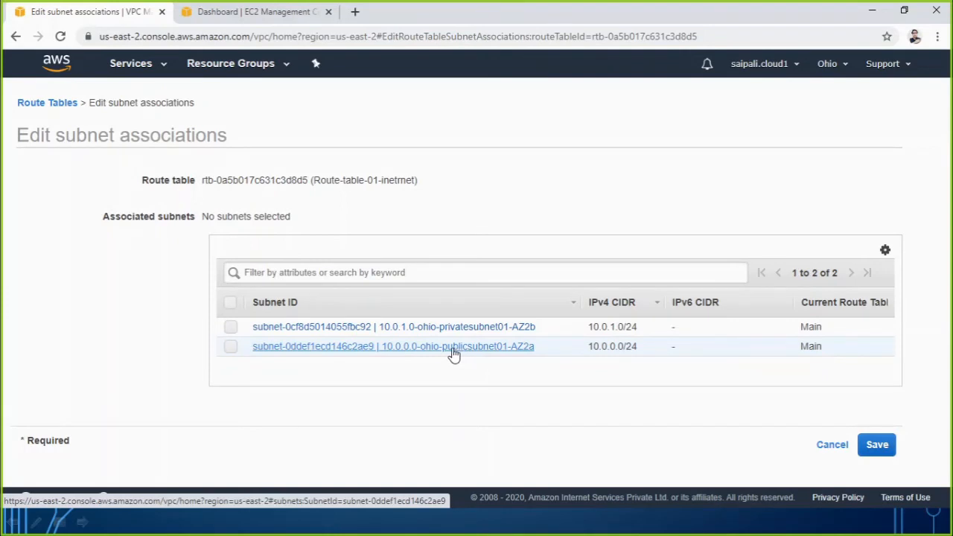
click(231, 348)
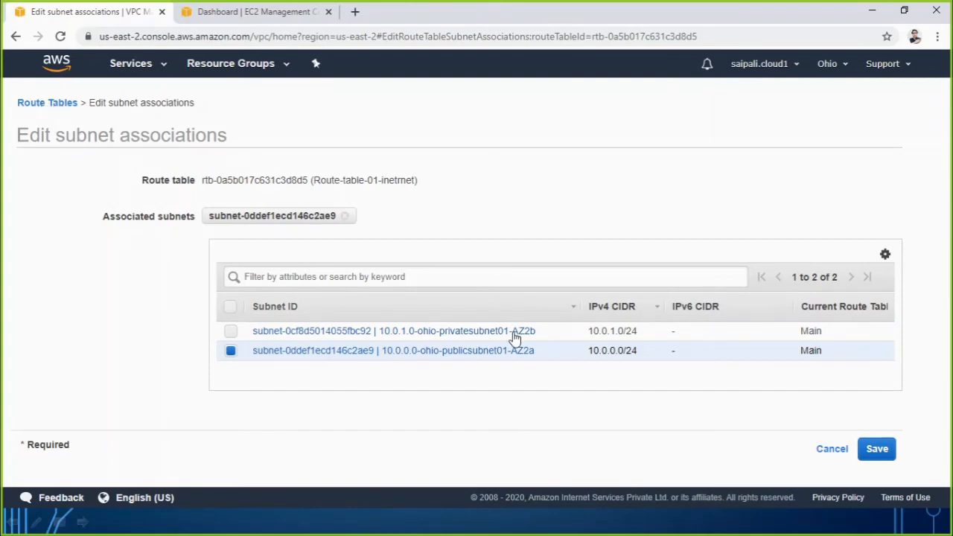
click(877, 451)
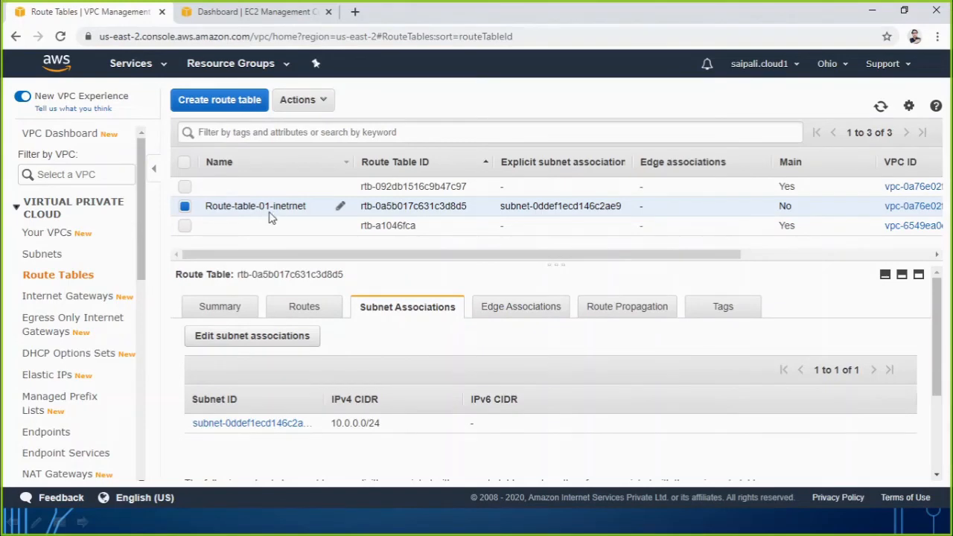
Widen the Subnet ID columns of the route table's explicit and main-table association lists and check which subnets each contains.
scroll(294, 335, down, 3)
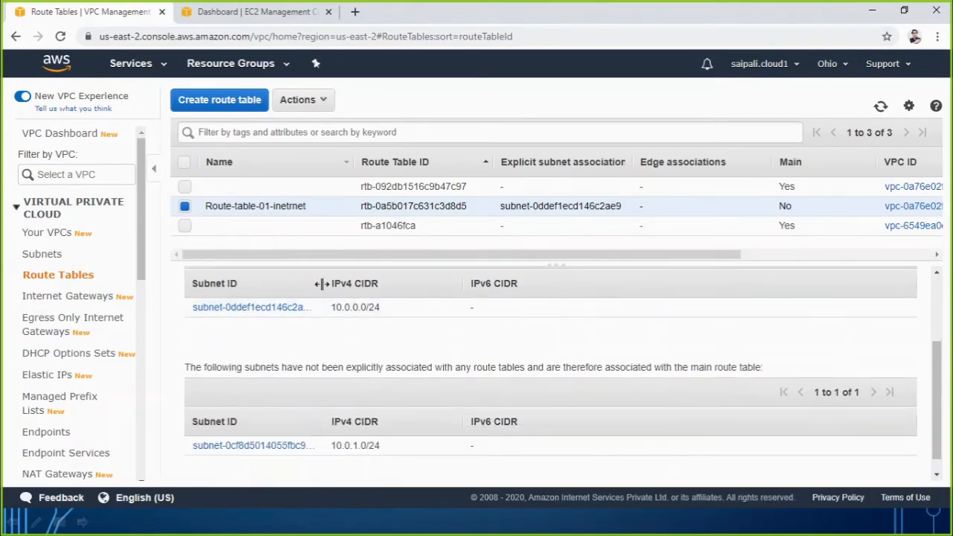
drag(322, 283, 471, 297)
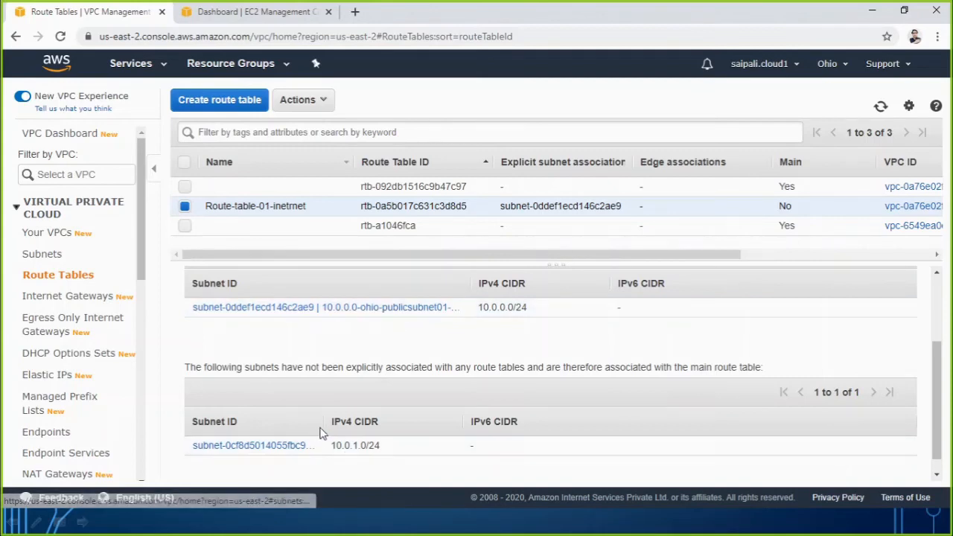
drag(321, 424, 458, 436)
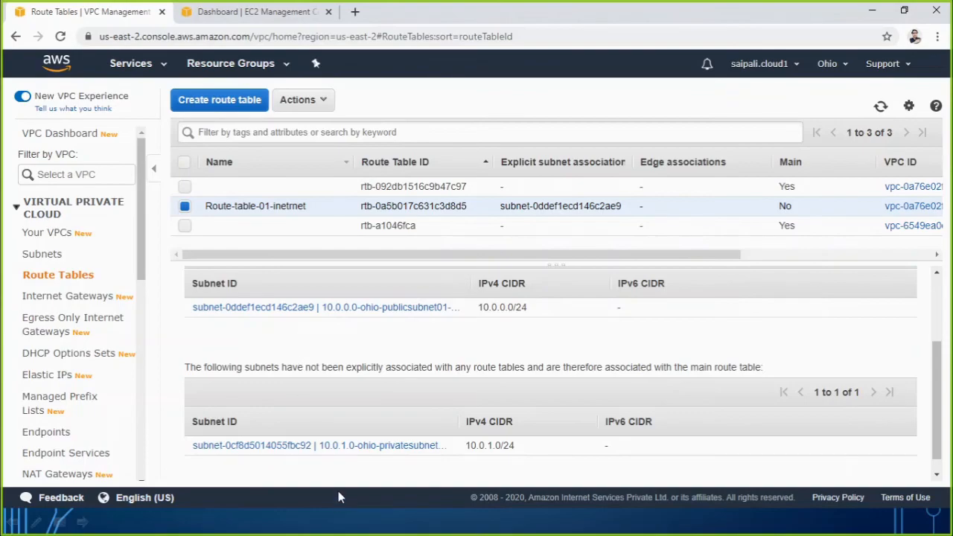
Switch to the PowerPoint slide show, go to the VPC Scenario slide, underline both Subnet labels and "over the public", and circle the 10.0.0.0/24 subnet.
key(alt+Tab)
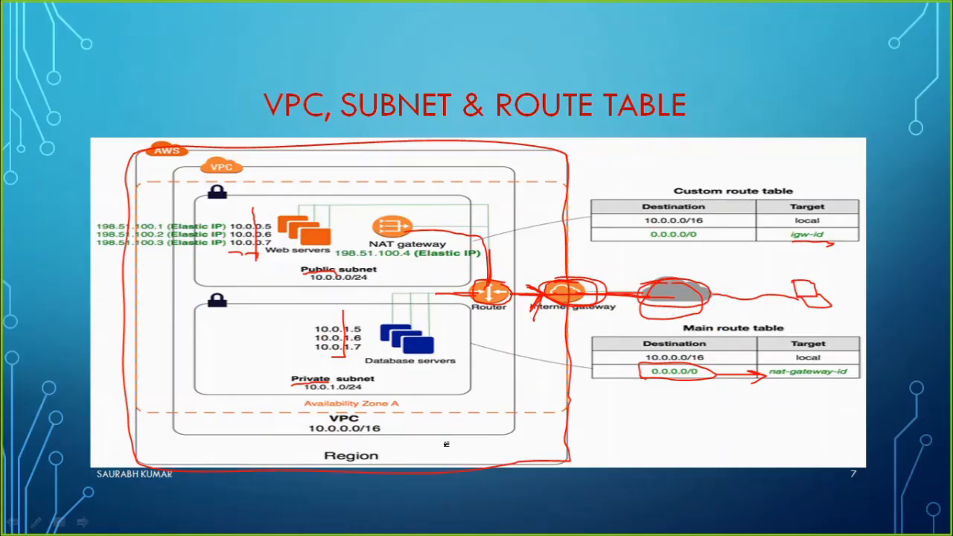
key(Right)
key(Right)
key(Right)
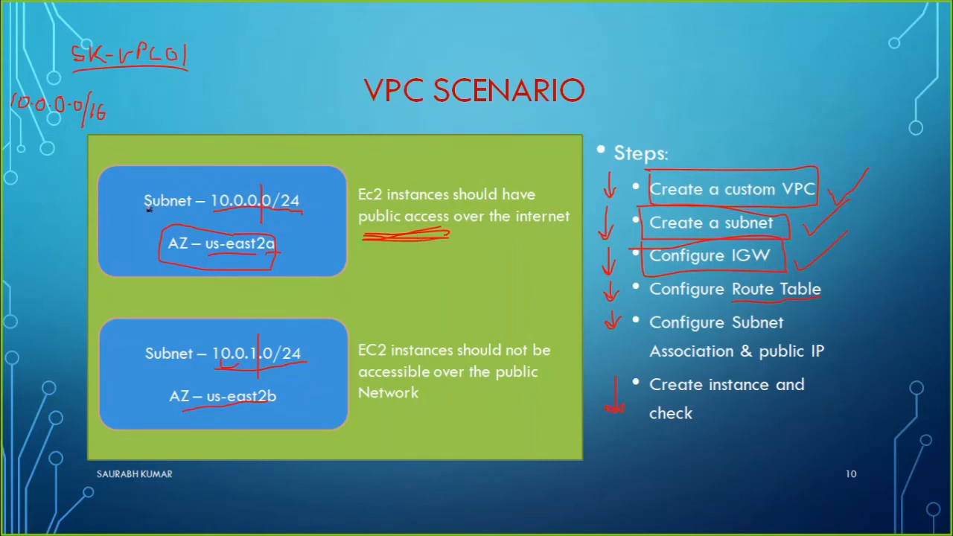
drag(145, 211, 204, 214)
drag(367, 235, 426, 232)
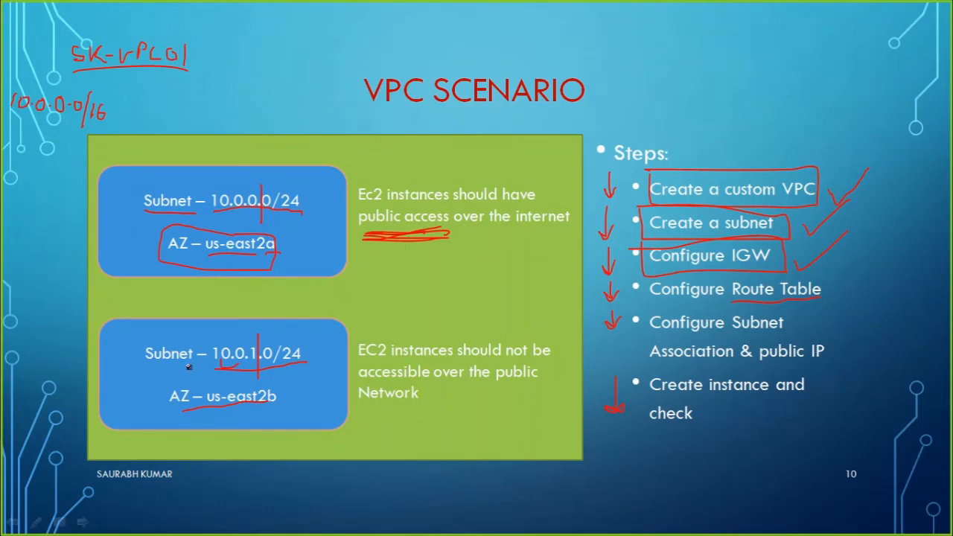
drag(145, 367, 202, 366)
drag(448, 385, 534, 390)
mouse_move(169, 173)
mouse_down()
mouse_move(105, 195)
mouse_move(176, 285)
mouse_move(350, 253)
mouse_move(248, 163)
mouse_up()
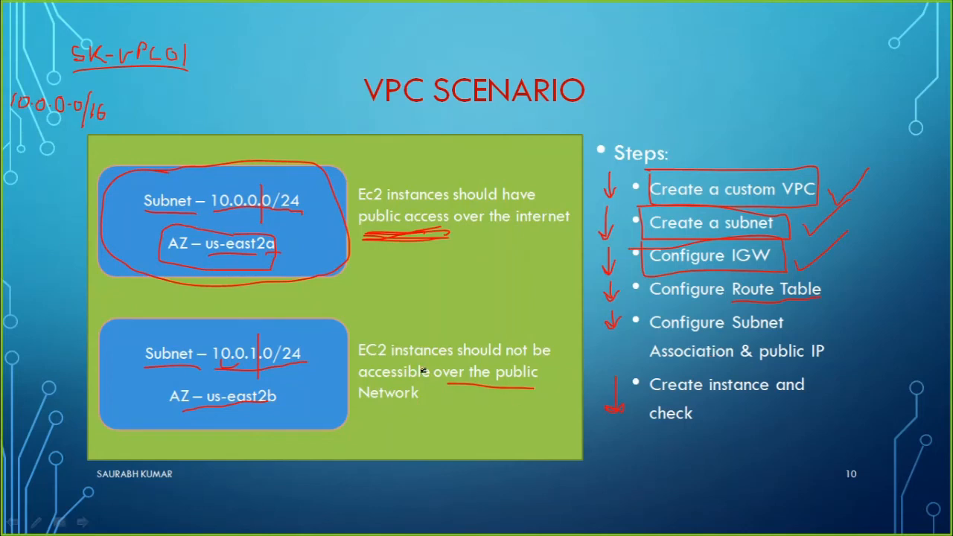
Return to the AWS console, list the VPC subnets, and check their auto-assign public IPv4 address settings.
key(alt+Tab)
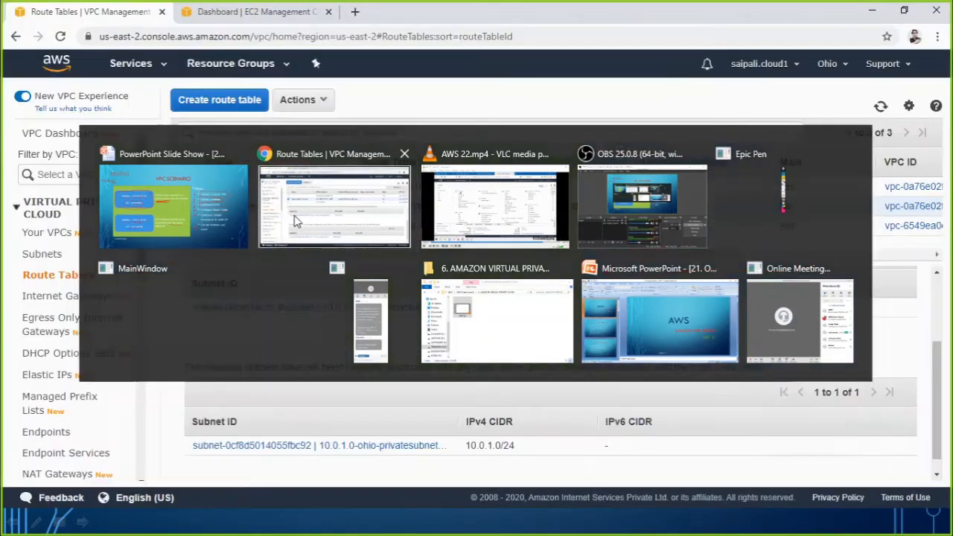
click(298, 222)
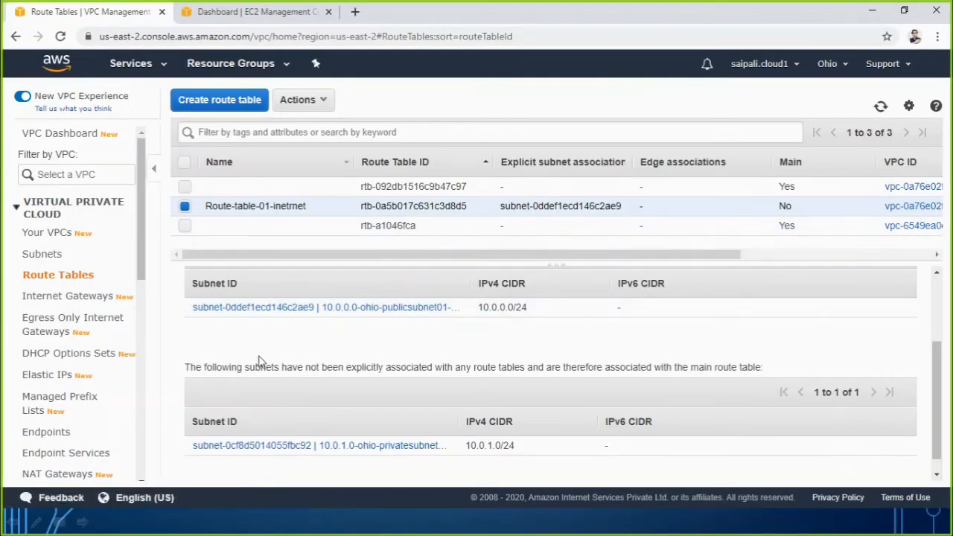
click(43, 258)
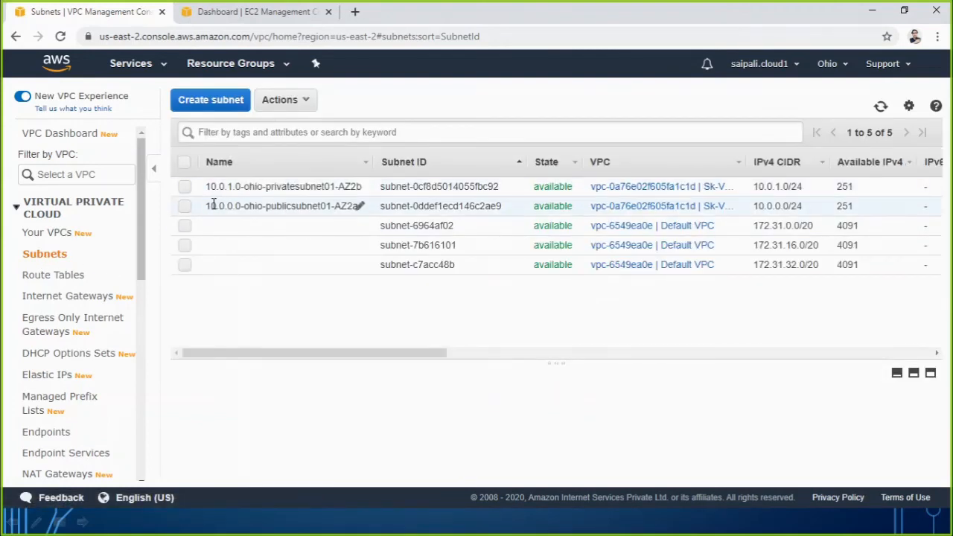
drag(273, 361, 679, 375)
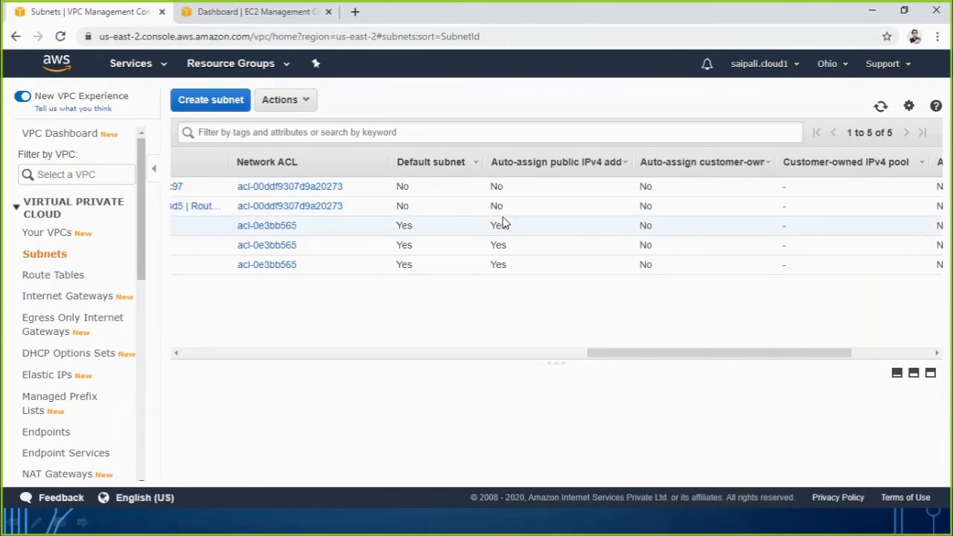
drag(609, 354, 155, 350)
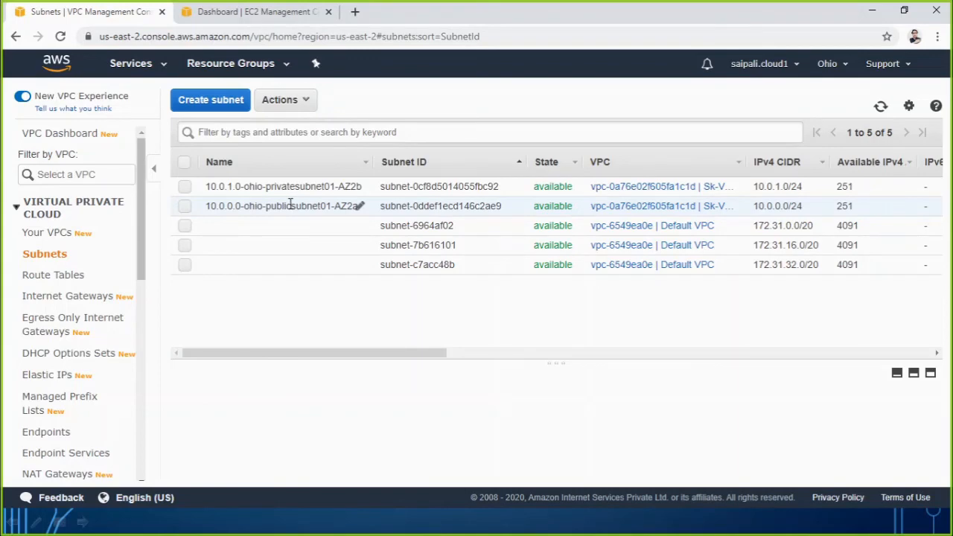
Enable auto-assign public IPv4 address for subnet 10.0.0.0-ohio-publicsubnet01-AZ2a, save, and check the setting in the subnet list.
click(187, 207)
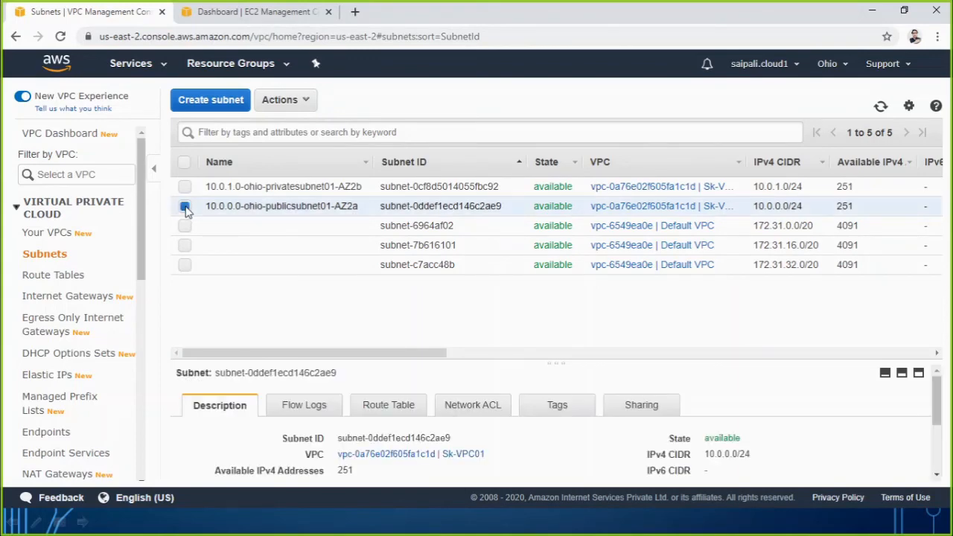
click(307, 100)
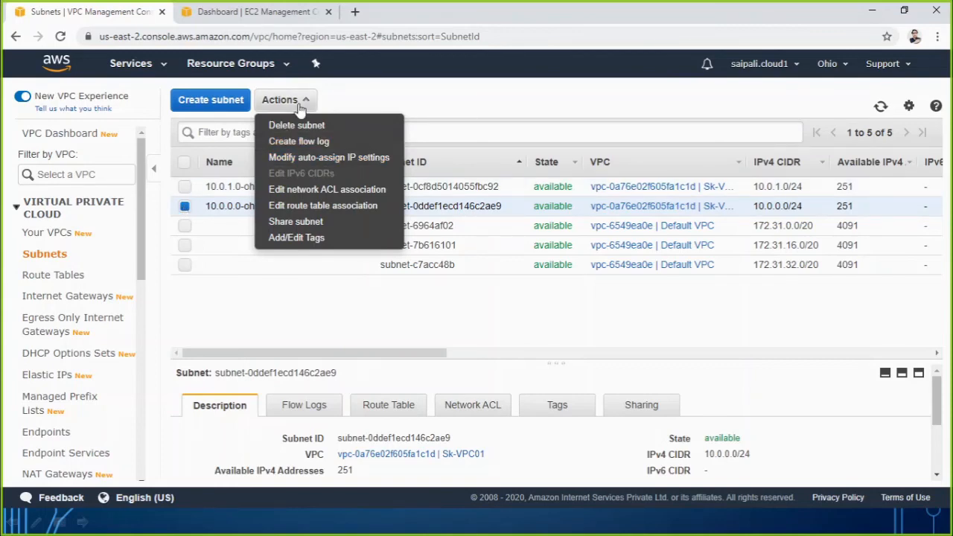
click(321, 158)
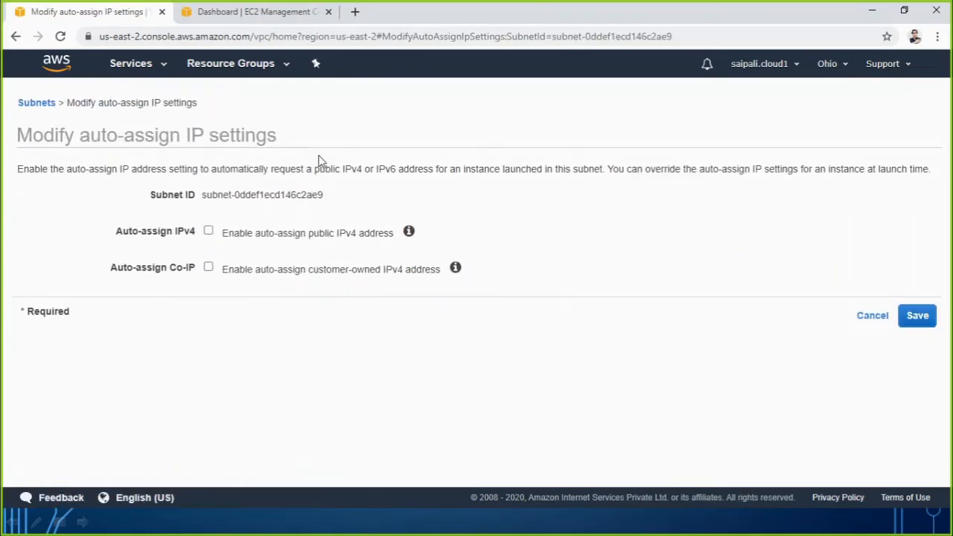
click(208, 233)
click(913, 322)
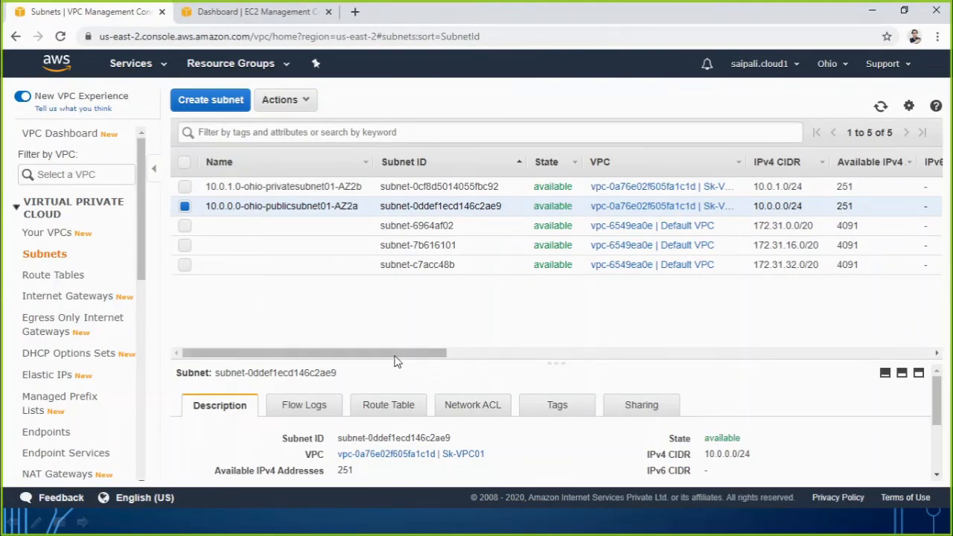
drag(395, 355, 733, 362)
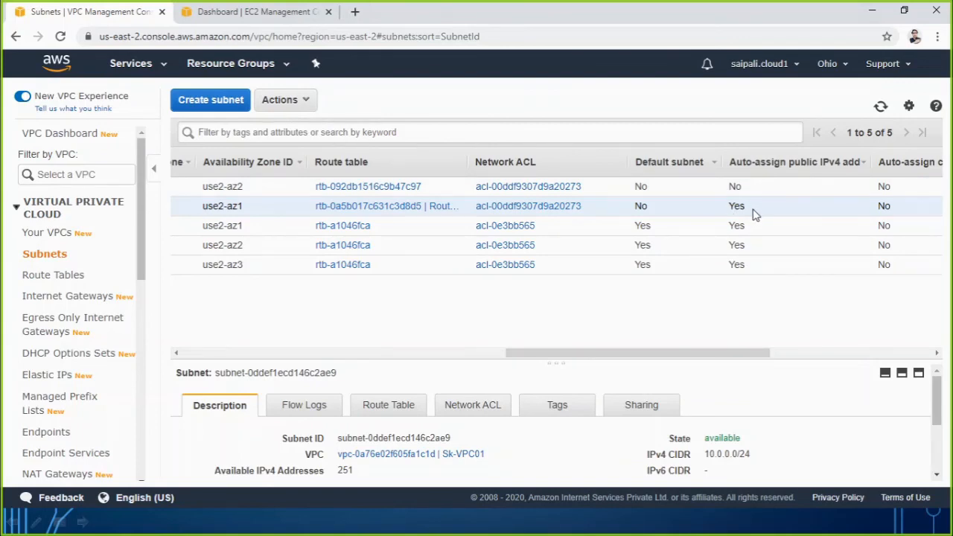
Switch to the PowerPoint slide show, mark the route table, subnet association and instance steps on the VPC Scenario slide, and return to the AWS console.
click(659, 531)
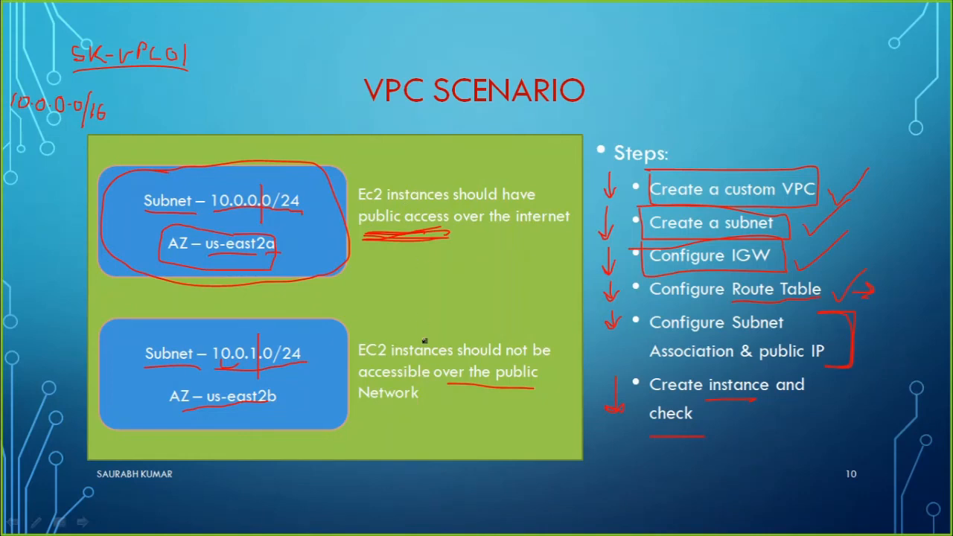
key(alt+Tab)
key(alt+Tab)
key(alt+Tab)
key(alt+Tab)
key(alt+Tab)
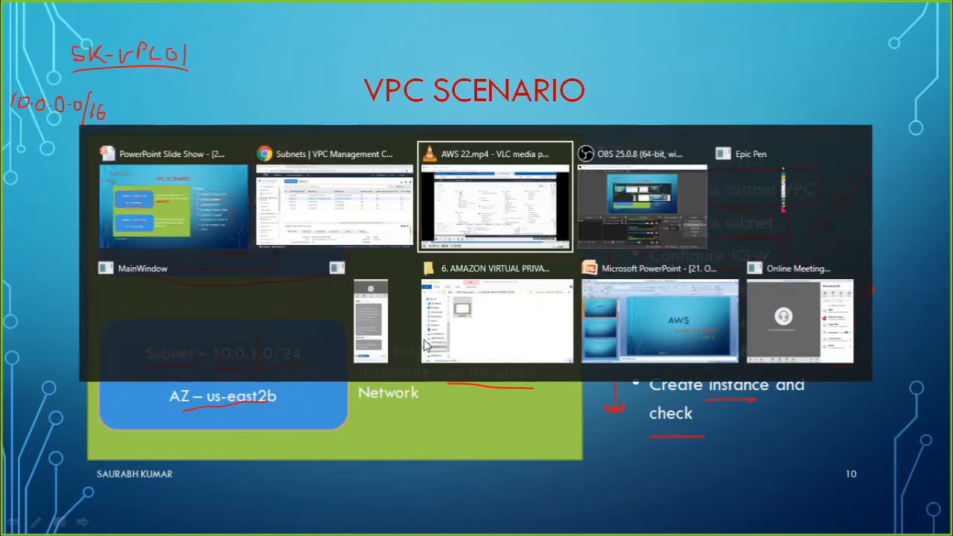
key(alt+Tab)
key(alt+Tab)
key(alt+Tab)
key(alt+Tab)
key(alt+Tab)
key(alt+Tab)
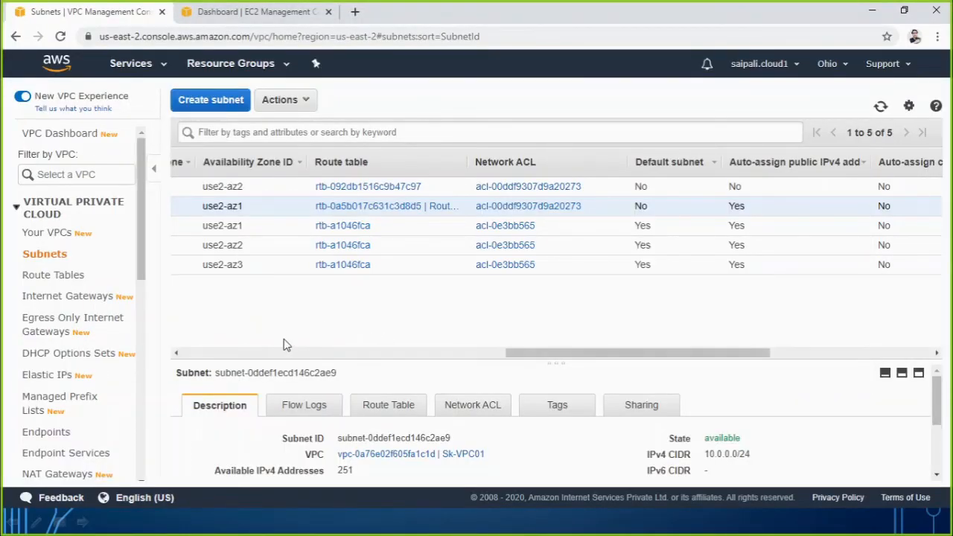
Start launching an EC2 instance from the 64-bit (x86) Amazon Linux 2 AMI with type t2.micro and proceed to its instance details.
click(265, 13)
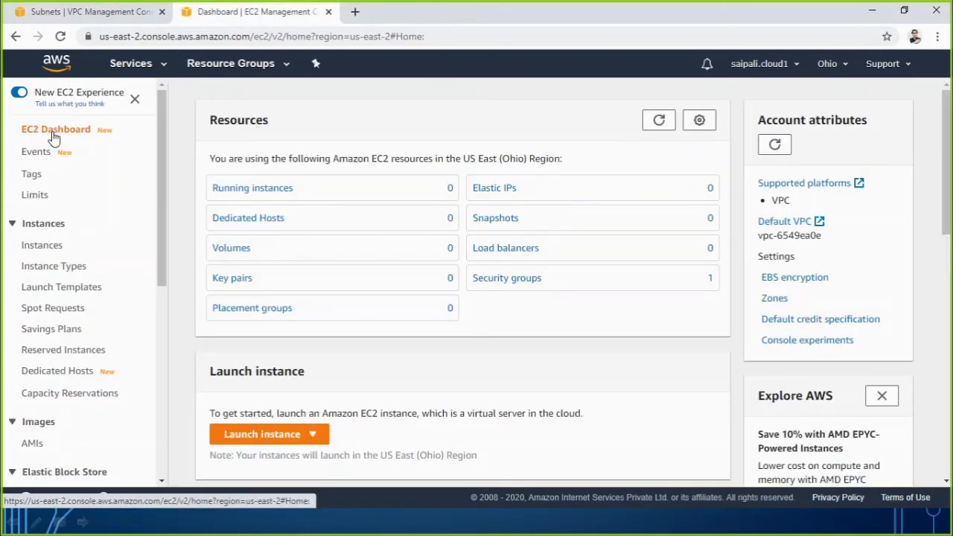
click(240, 436)
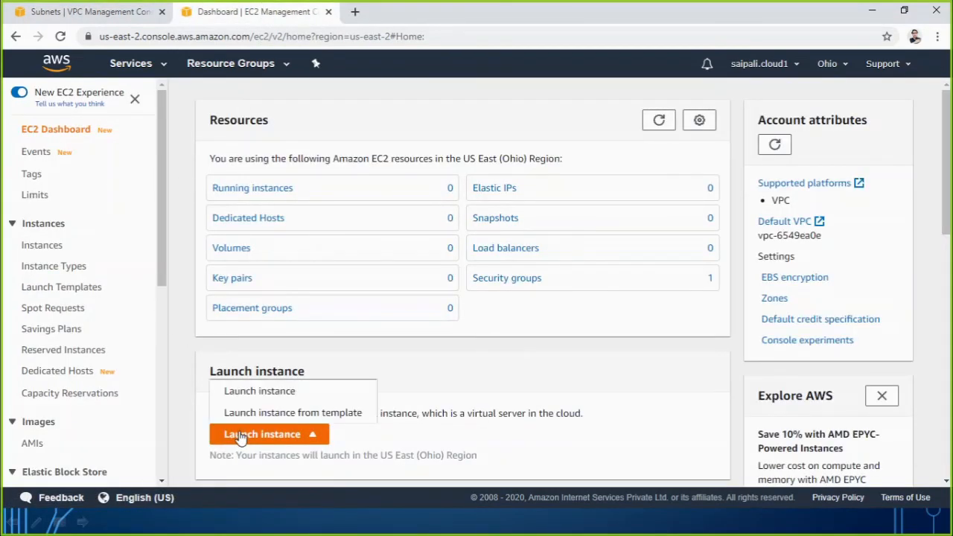
click(256, 393)
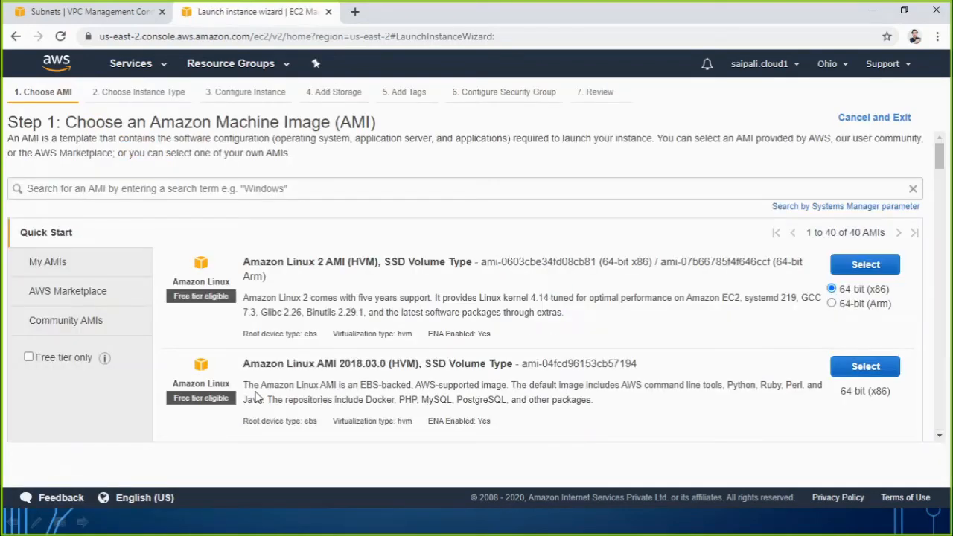
click(849, 268)
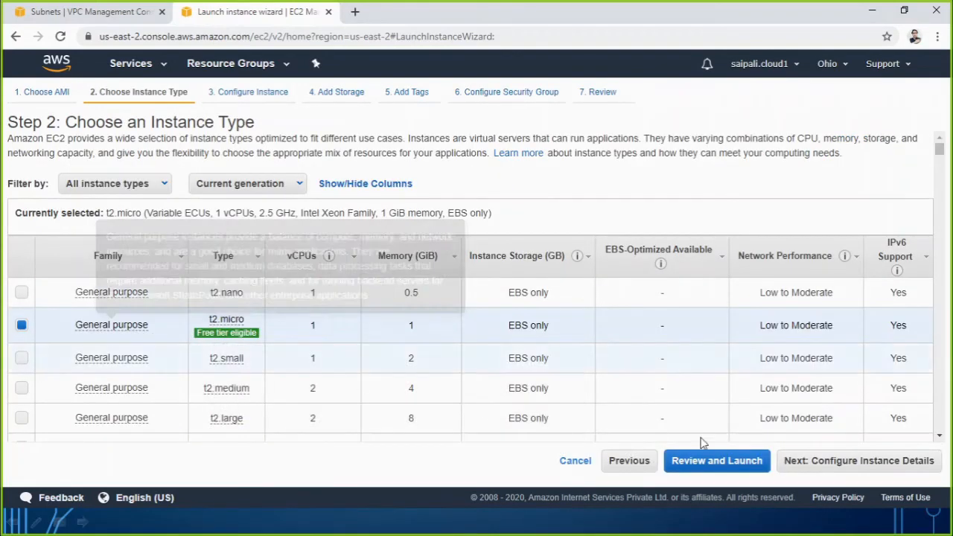
click(800, 467)
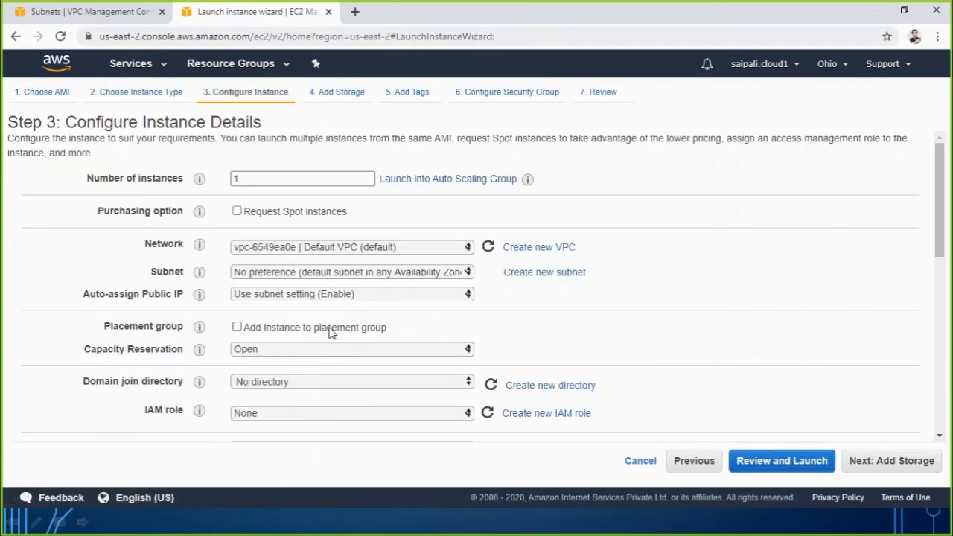
Switch to the PowerPoint slide show, circle the 10.0.0.0/24 subnet box on the VPC Scenario slide, and return to the AWS console.
click(371, 525)
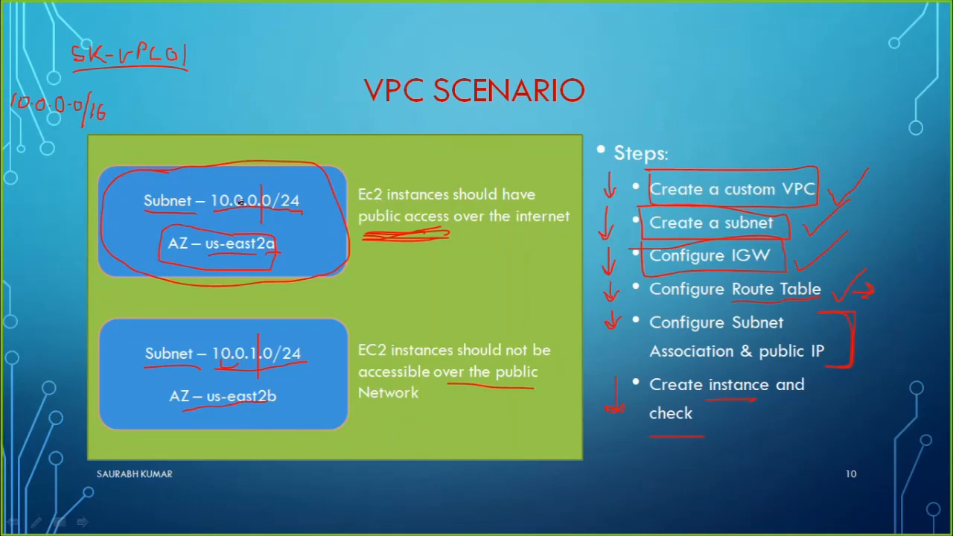
mouse_move(213, 169)
mouse_down()
mouse_move(98, 187)
mouse_move(119, 259)
mouse_up()
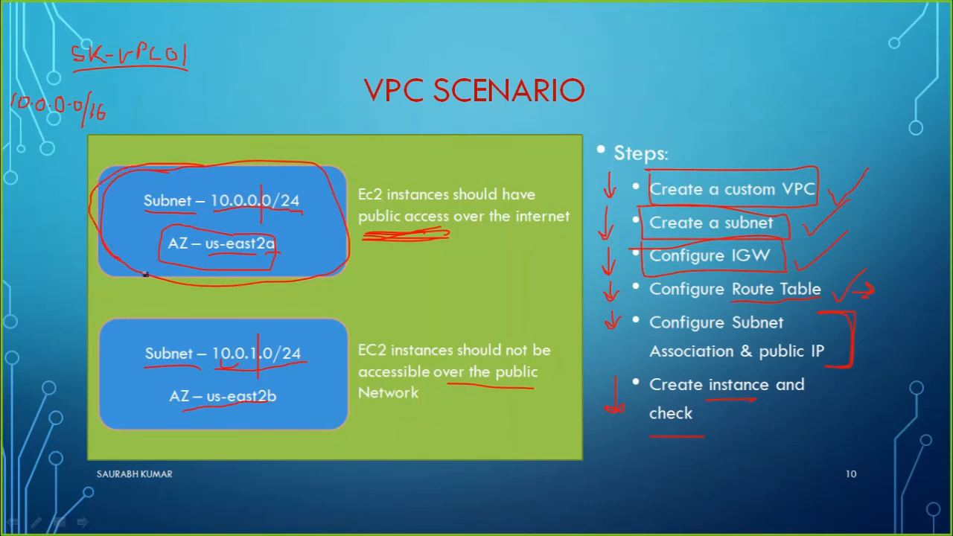
key(alt+Tab)
key(alt+Tab)
key(alt+Tab)
key(alt+Tab)
key(alt+Tab)
key(alt+Tab)
key(alt+Tab)
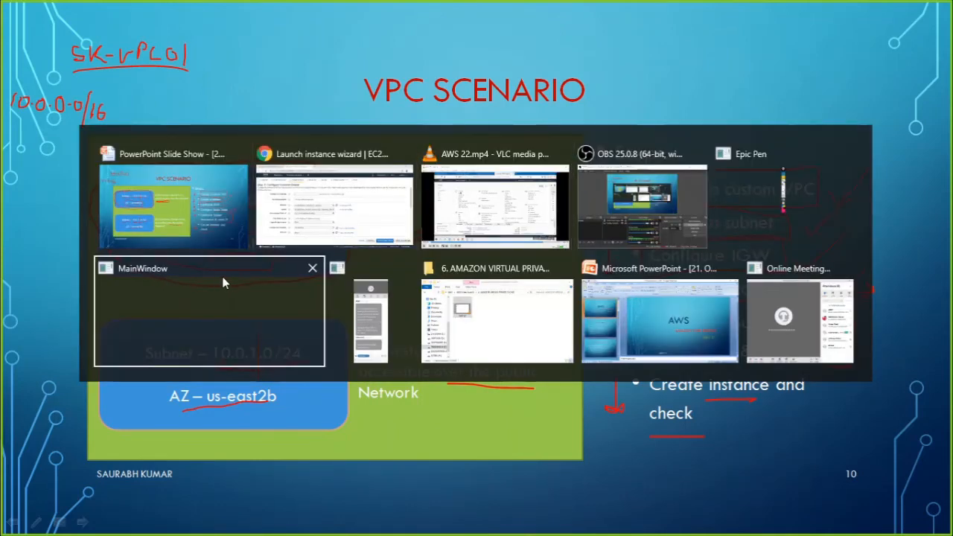
key(alt+Tab)
key(alt+Tab)
key(alt+Tab)
key(alt+Tab)
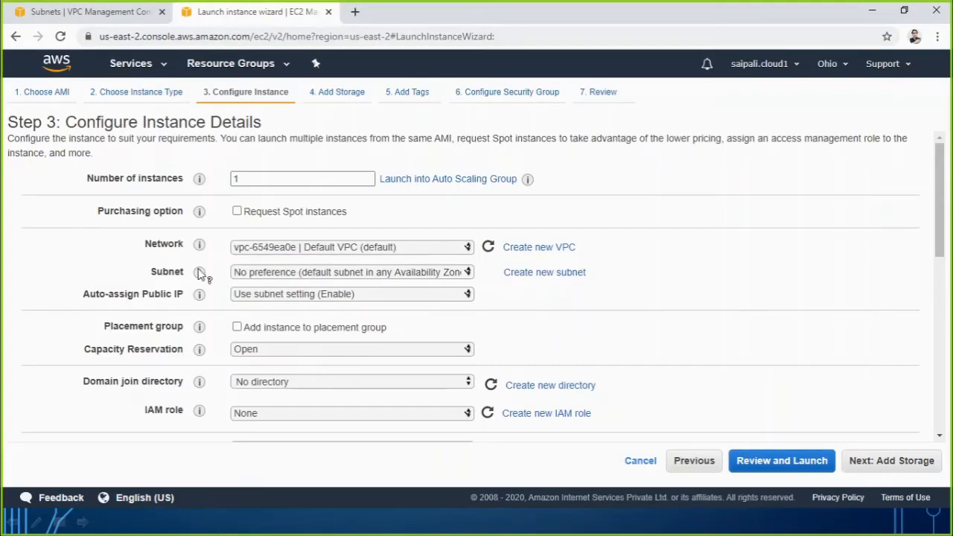
Set the instance's network to Sk-VPC01 and its subnet to 10.0.0.0-ohio-publicsubnet01-AZ2a.
click(241, 249)
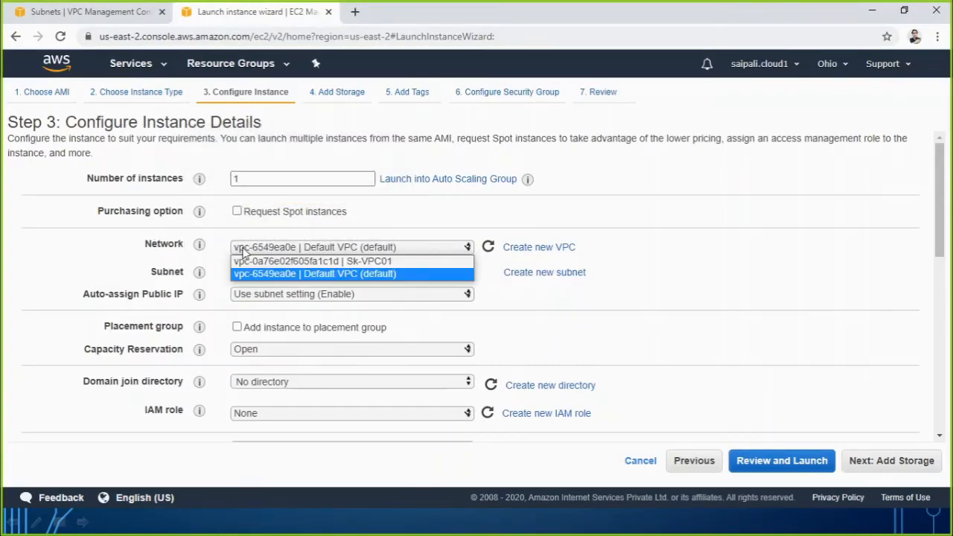
click(388, 262)
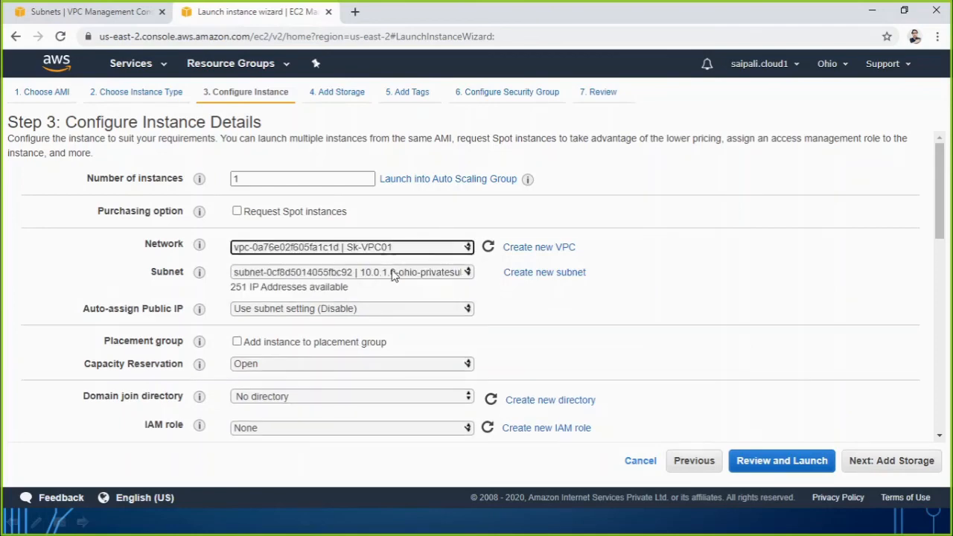
click(393, 274)
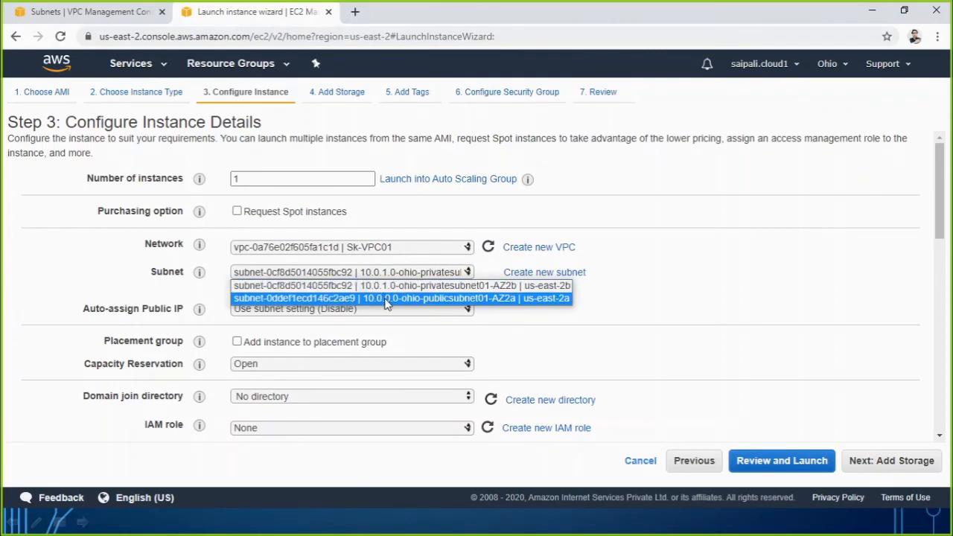
click(439, 298)
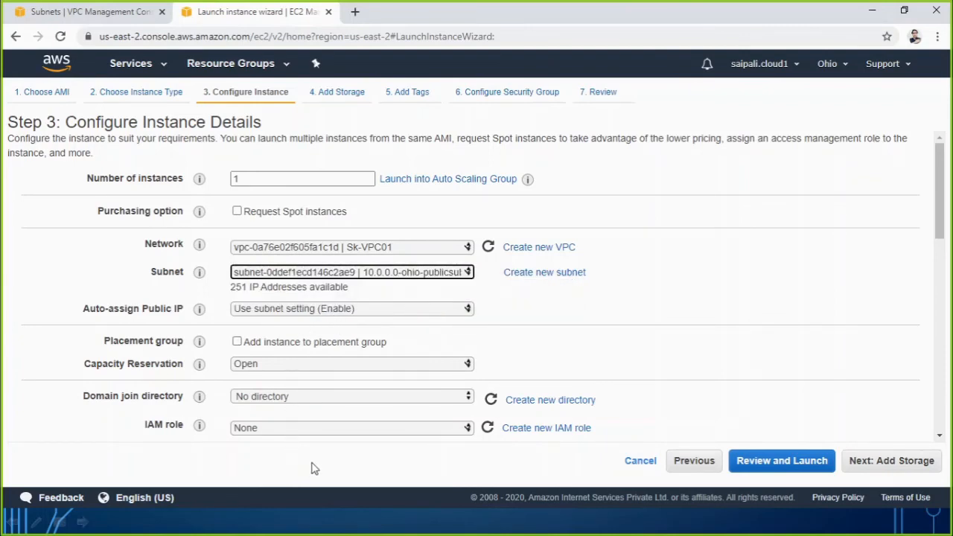
Keep the remaining instance details, storage and tags at their defaults and proceed to the security group configuration.
scroll(402, 432, down, 3)
scroll(336, 430, down, 2)
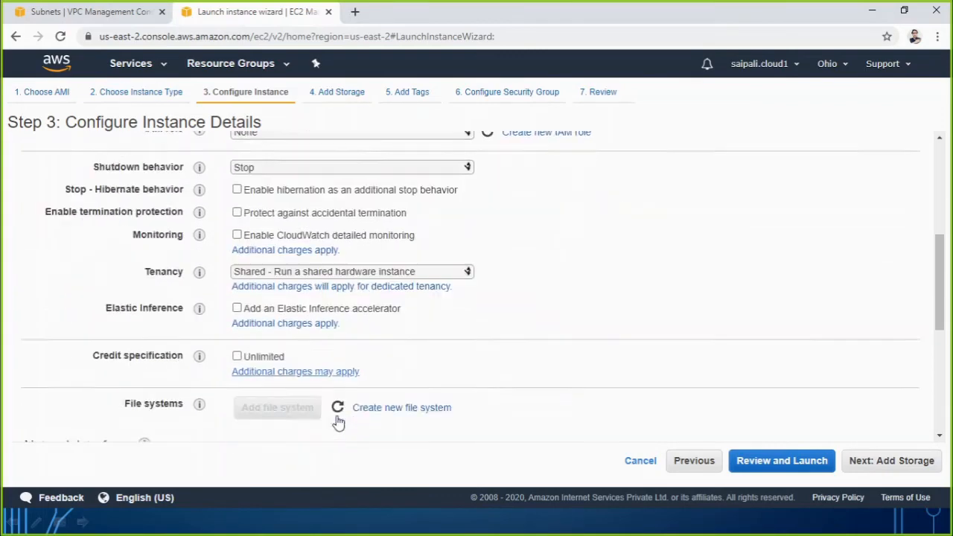
click(857, 467)
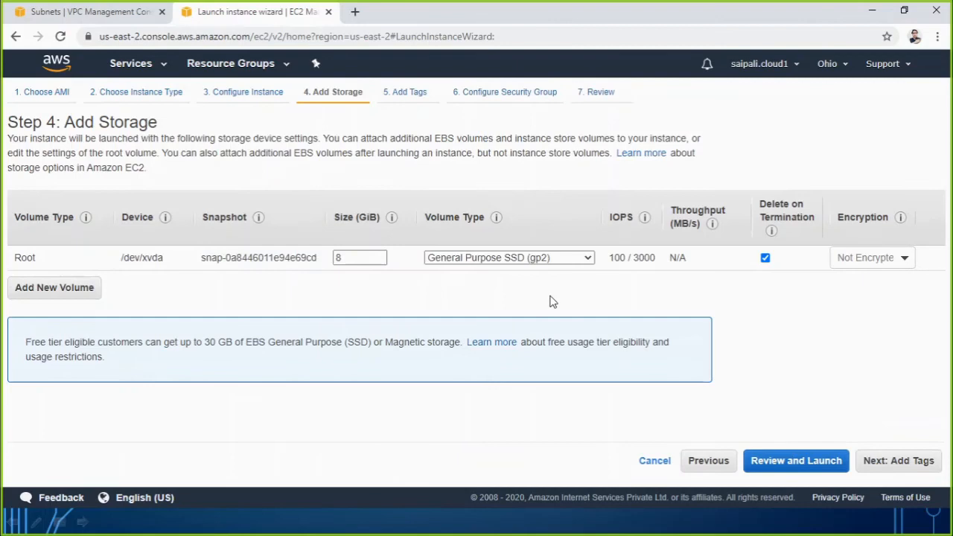
click(922, 462)
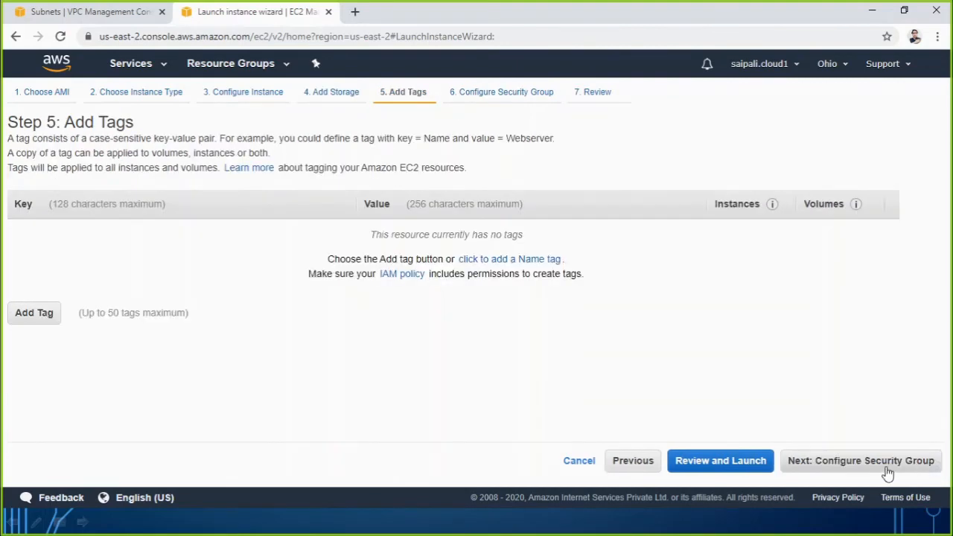
click(888, 472)
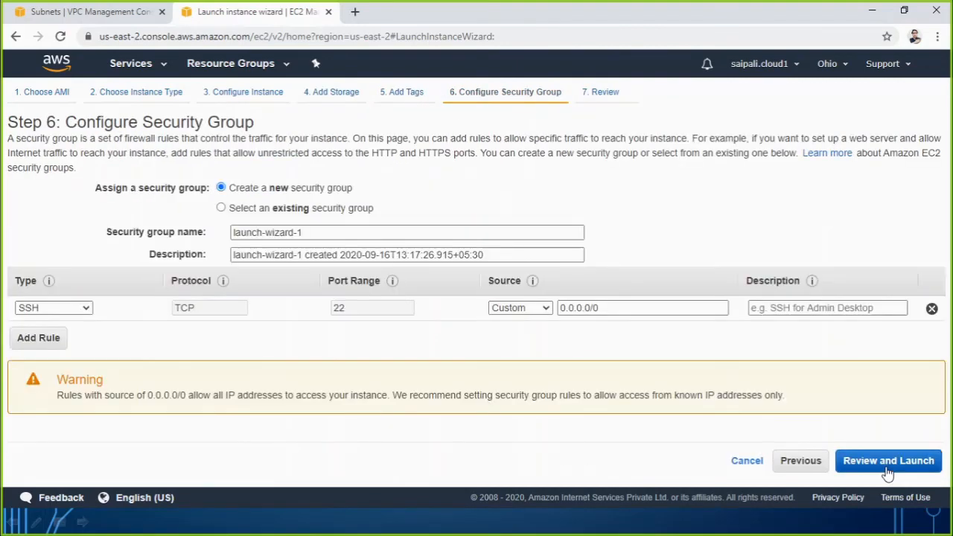
Choose to create a new security group named LSG01 with the description "Linux sec grp 01".
click(318, 208)
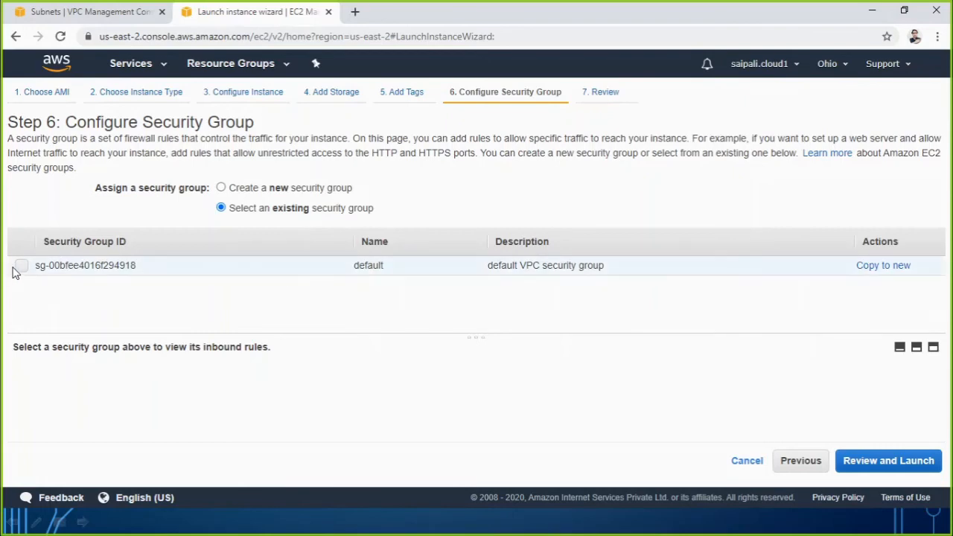
click(223, 190)
drag(311, 234, 201, 233)
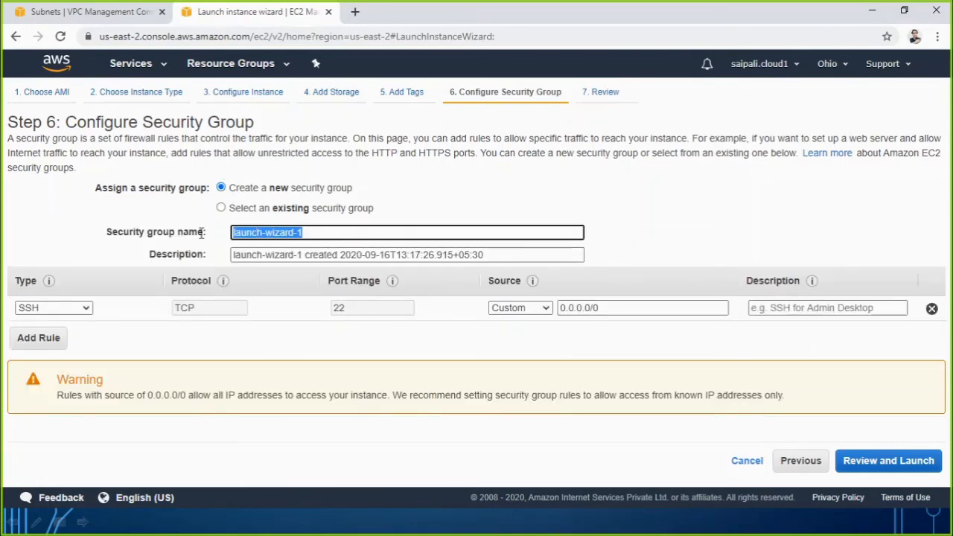
text(LSG)
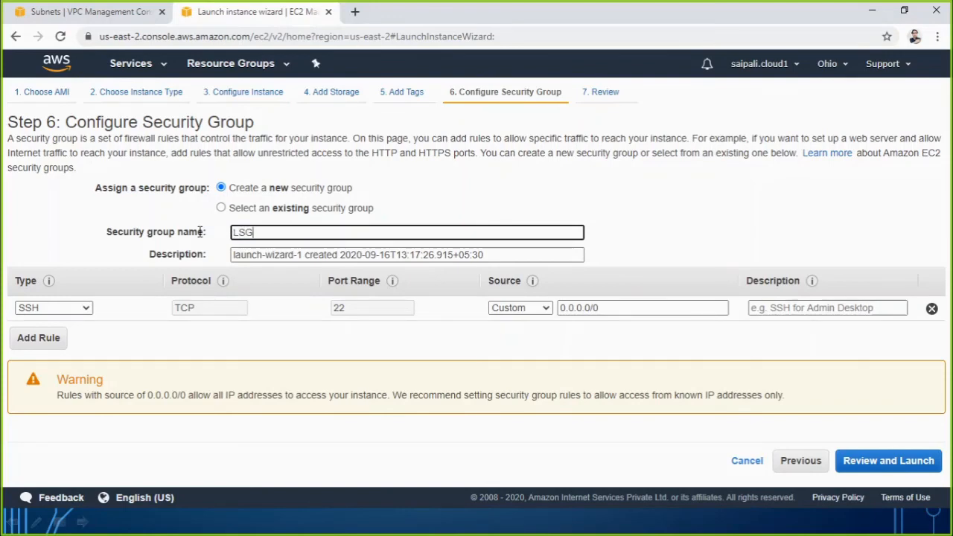
text(01)
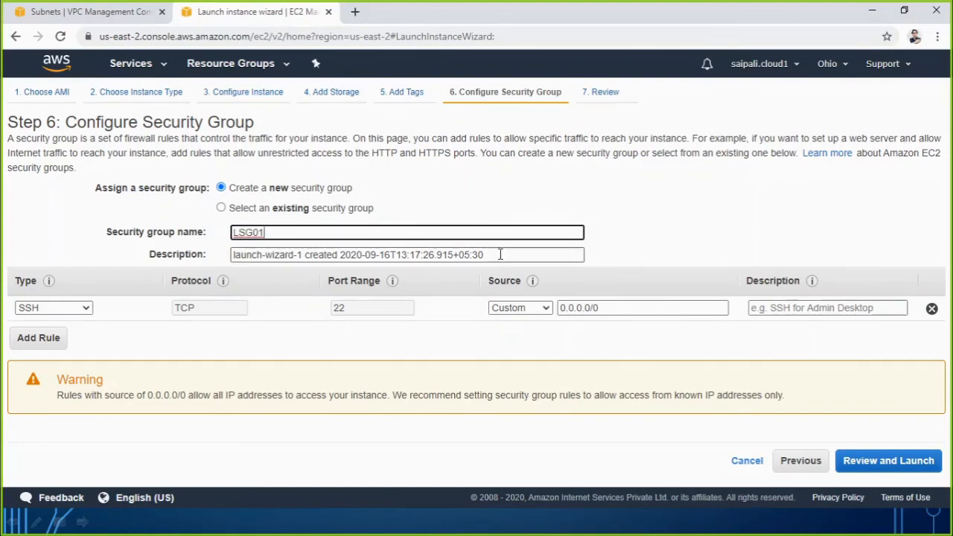
drag(508, 255, 84, 250)
text(Linux sec)
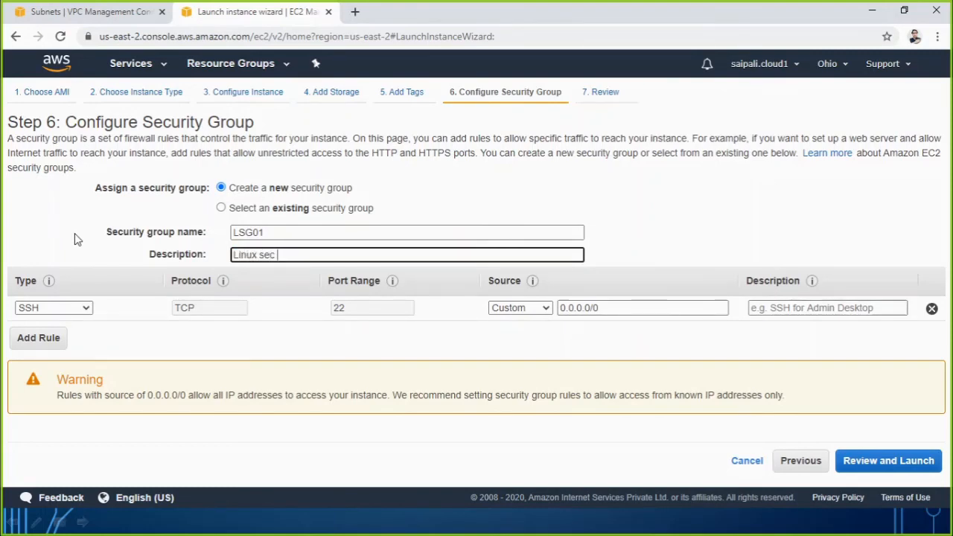
text(grp 01)
Set the source of the SSH rule to Anywhere and review the instance launch summary.
click(521, 307)
click(519, 334)
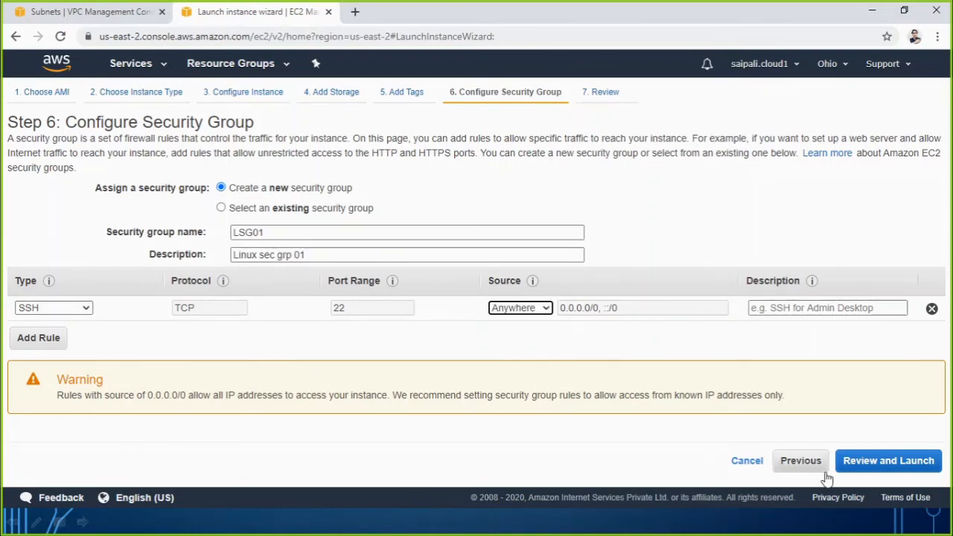
click(890, 467)
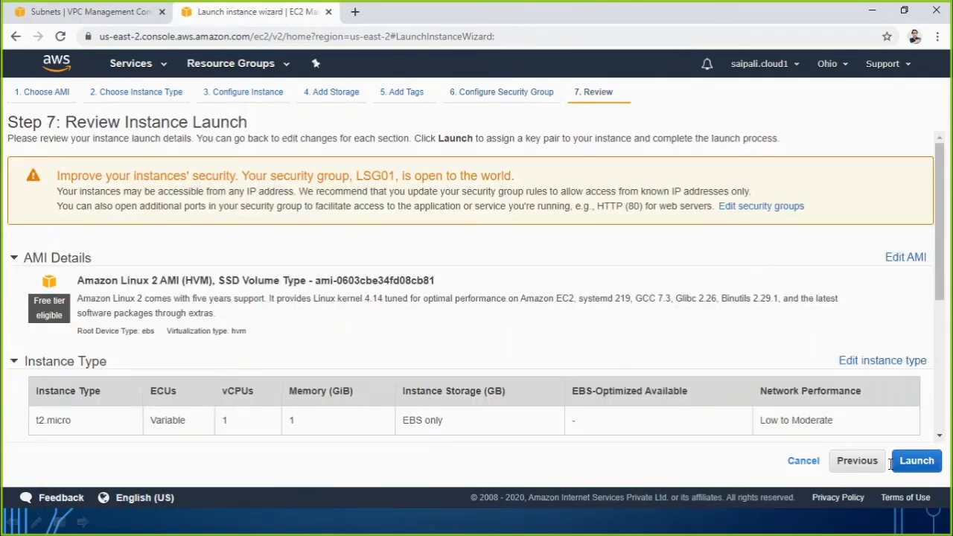
scroll(892, 439, down, 4)
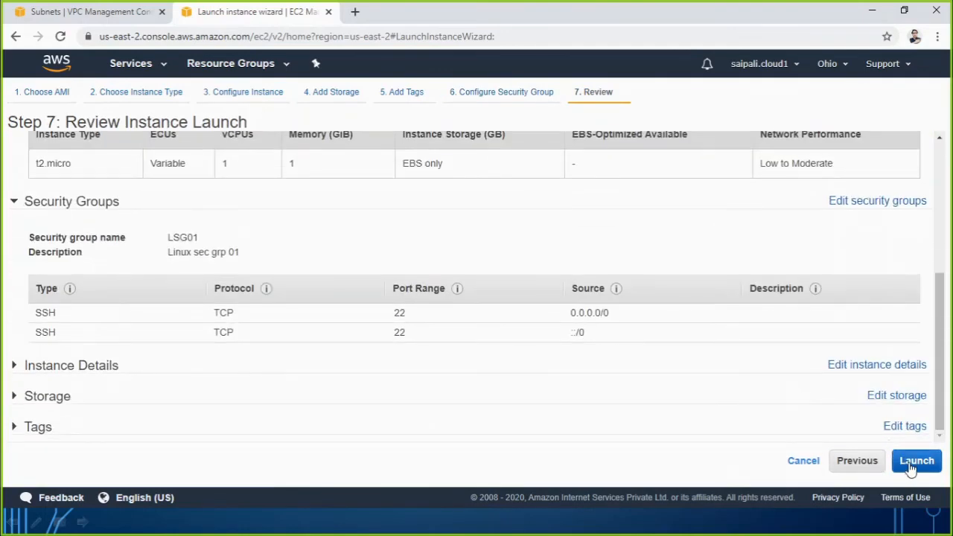
Create and download a new key pair named lkey and launch the instance with it.
click(911, 462)
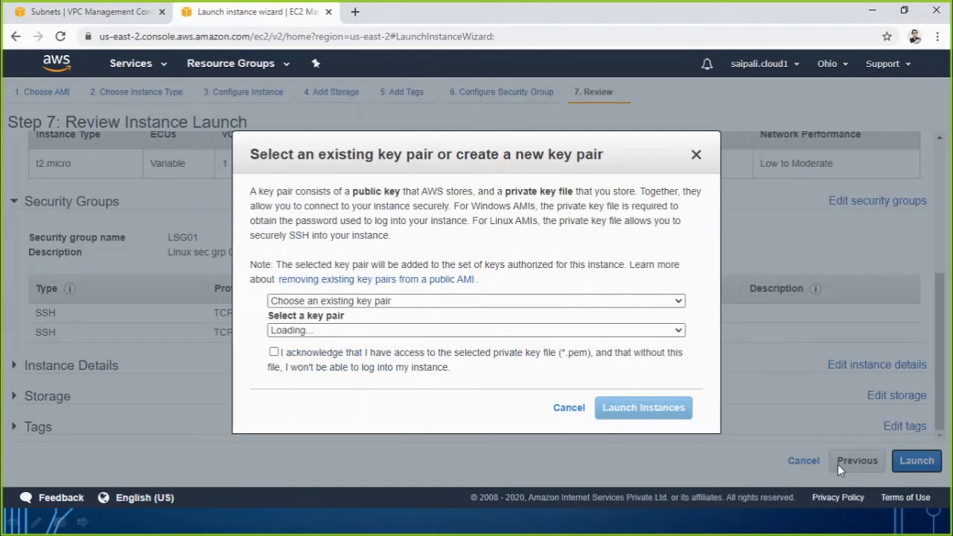
click(406, 302)
click(360, 326)
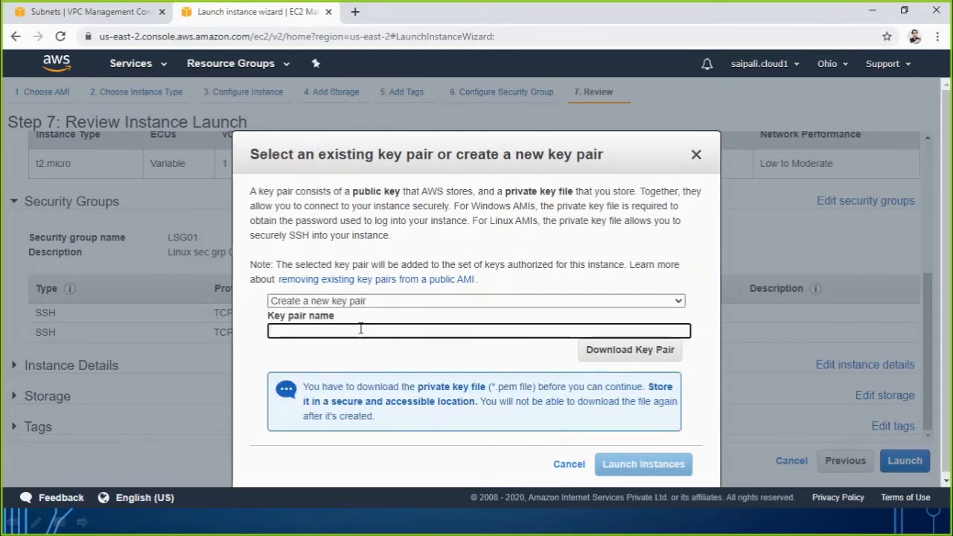
text(lkey)
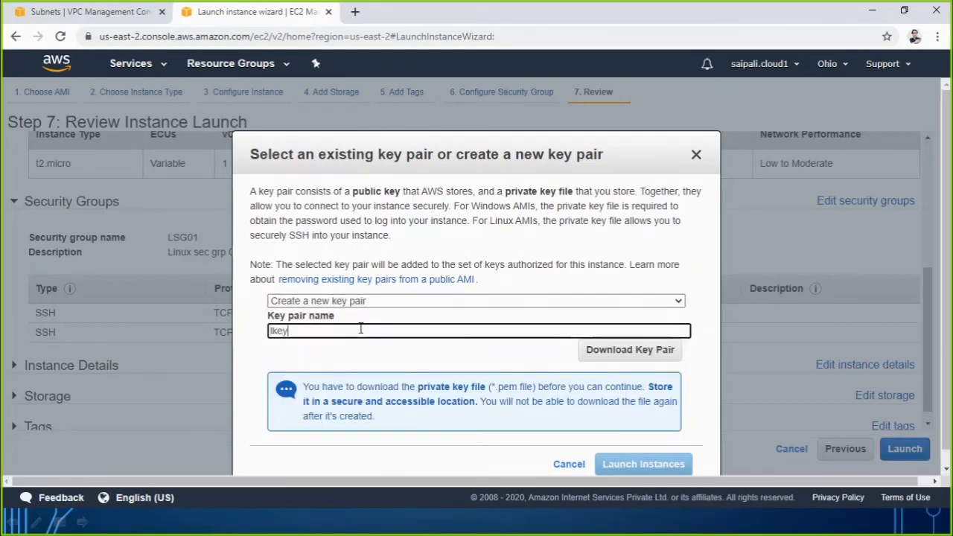
click(613, 350)
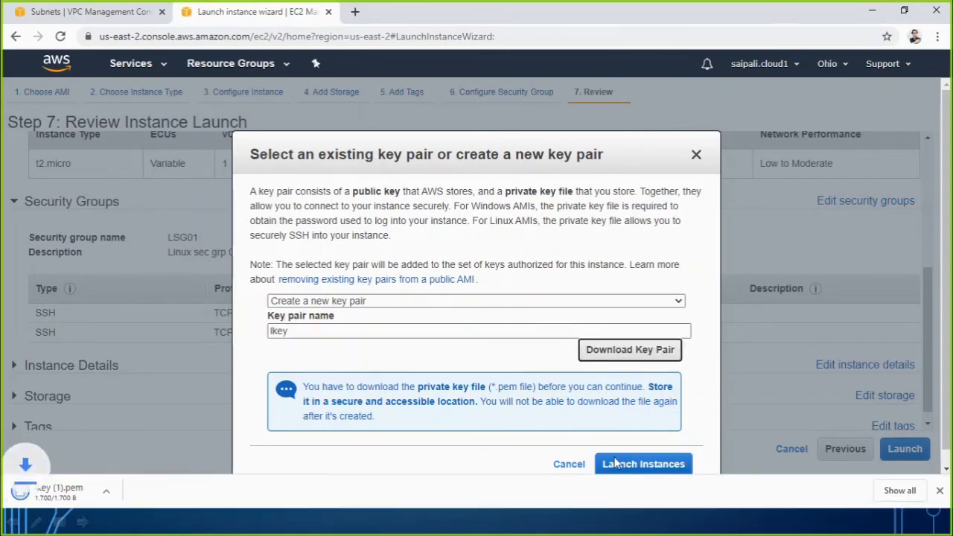
scroll(656, 440, down, 1)
click(654, 432)
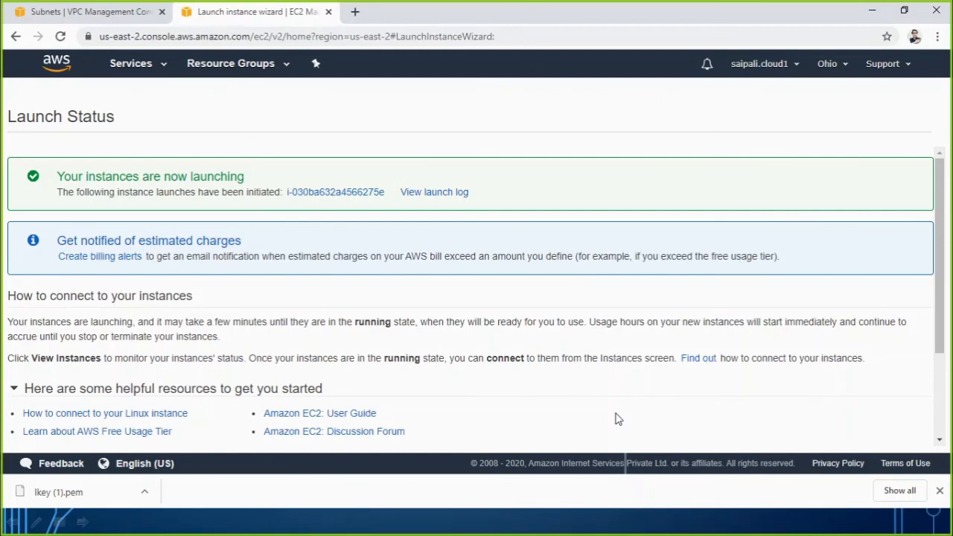
View the EC2 instance list, consult the VPC Scenario slide in PowerPoint, and return to the AWS console.
scroll(604, 419, down, 2)
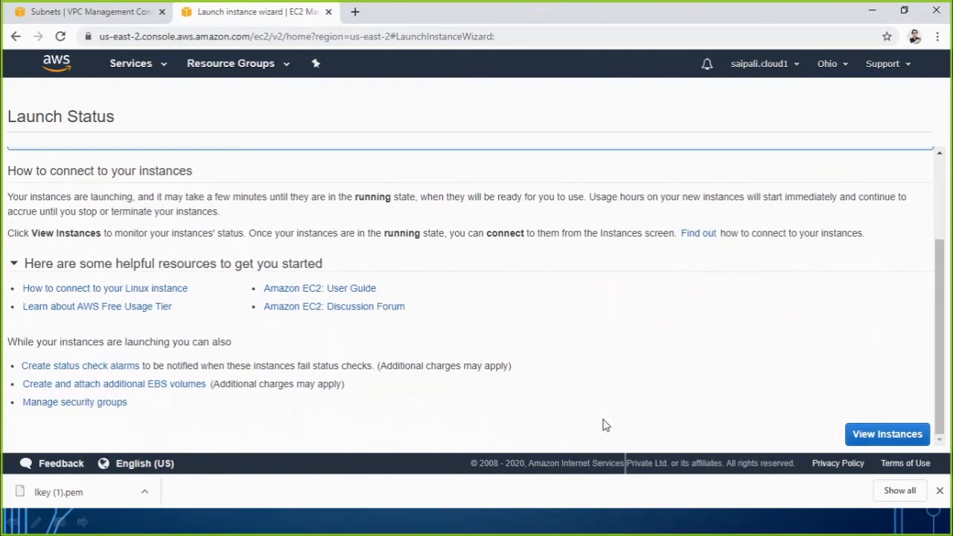
click(870, 441)
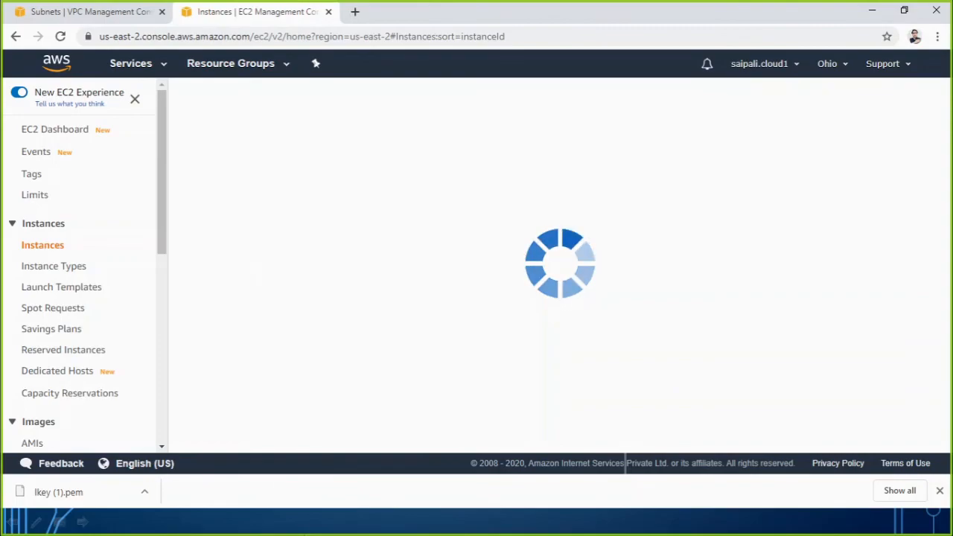
click(315, 532)
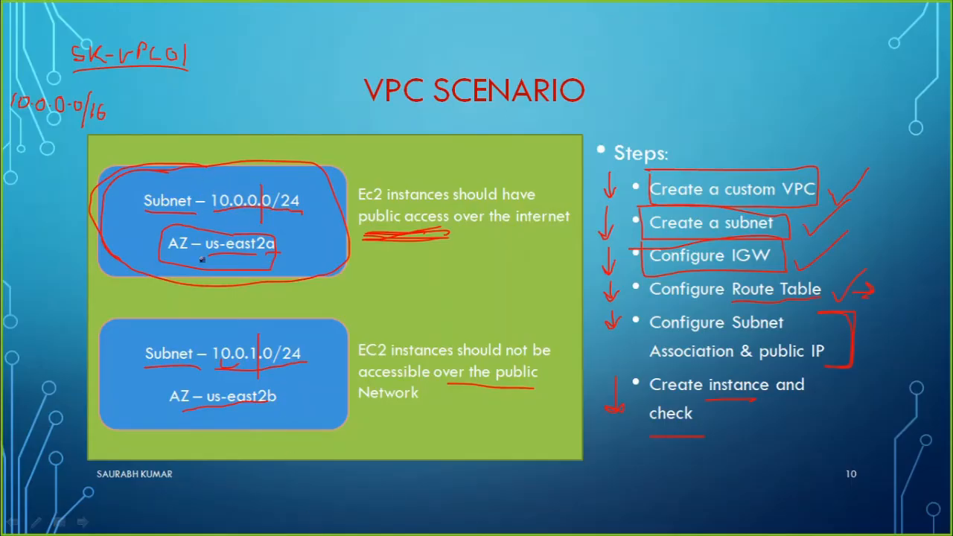
key(alt+Tab)
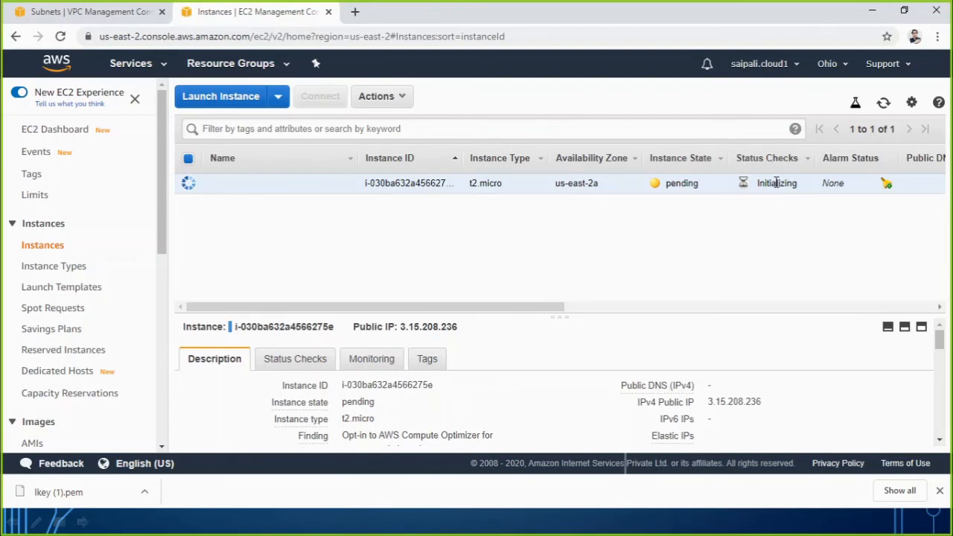
Start launching a second EC2 instance from the 64-bit (x86) Amazon Linux 2 AMI with type t2.micro and proceed to its details.
click(214, 98)
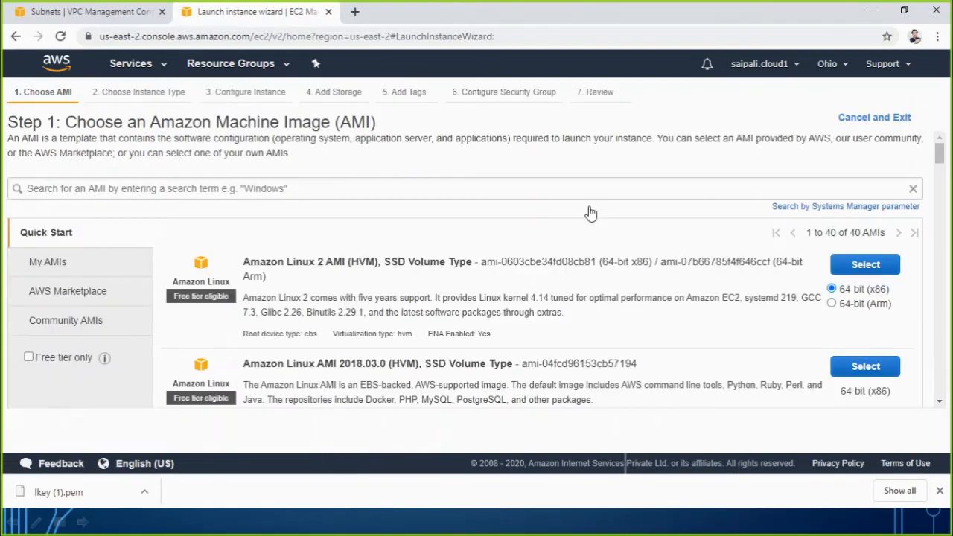
click(851, 266)
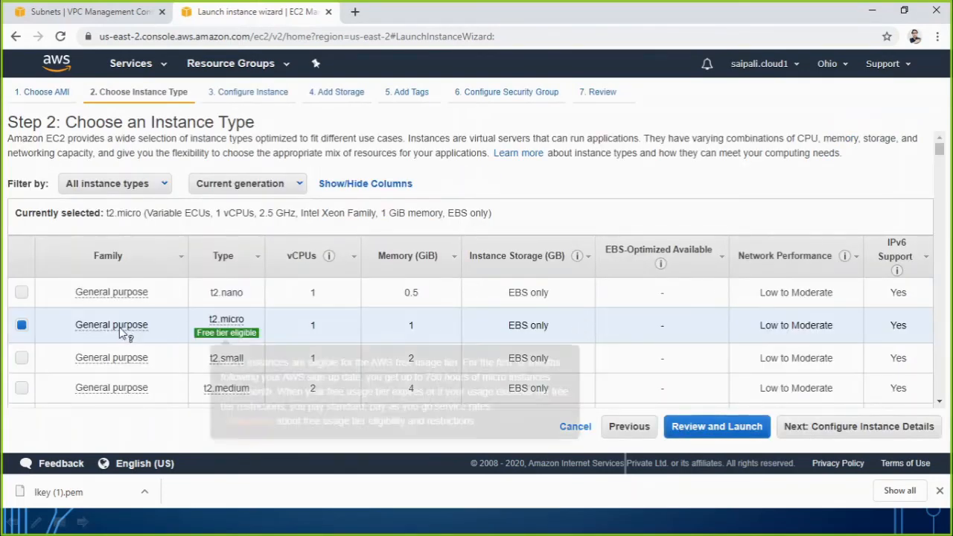
click(817, 432)
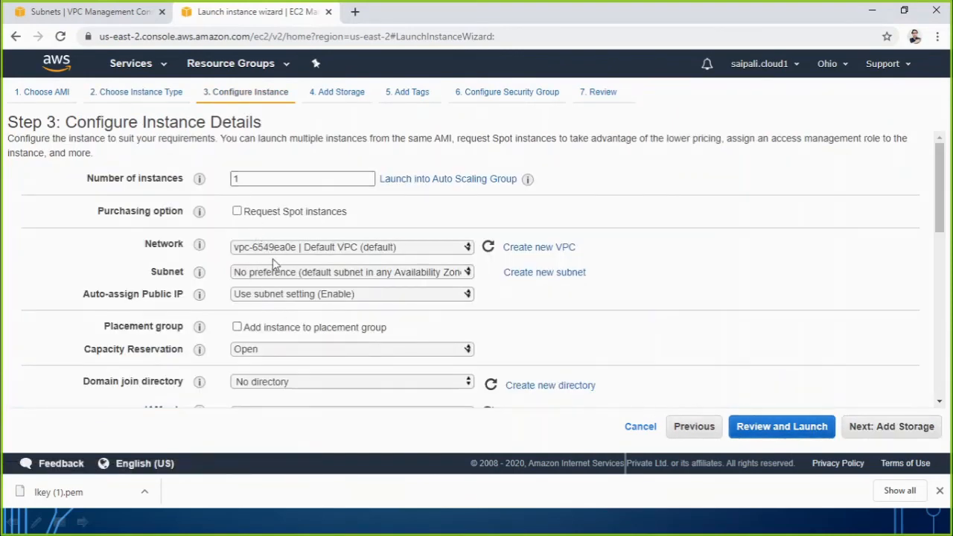
Place the new instance in network Sk-VPC01 on subnet 10.0.1.0-ohio-privatesubnet01-AZ2b and proceed to the storage settings.
click(272, 252)
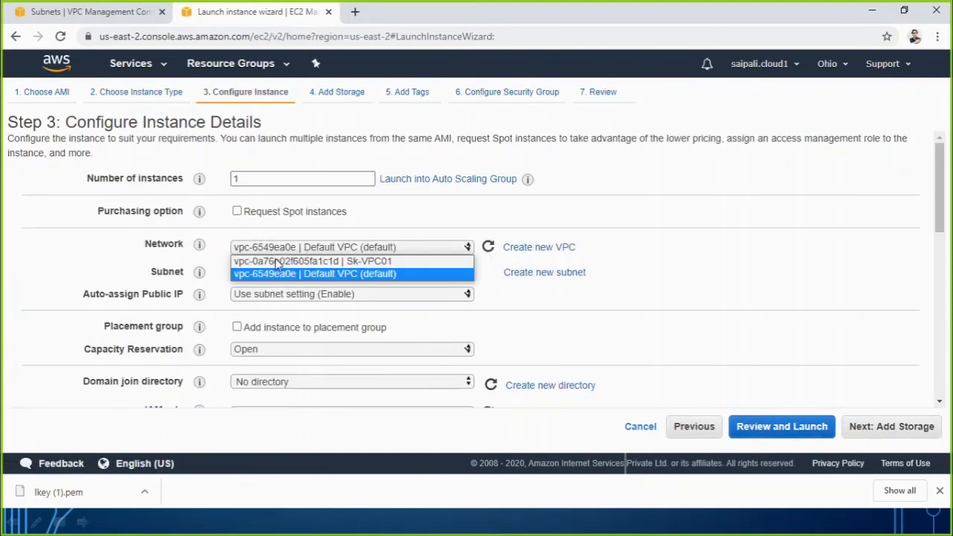
click(365, 264)
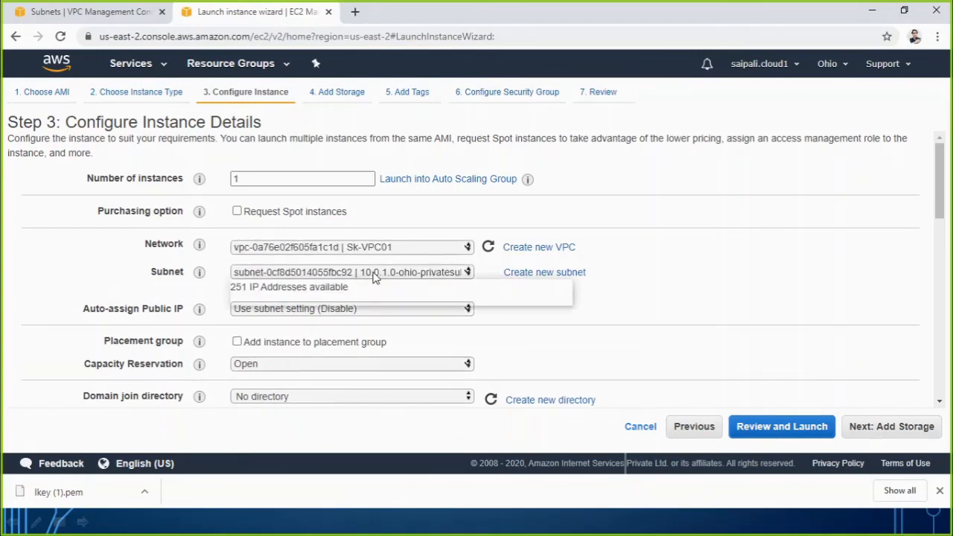
click(376, 272)
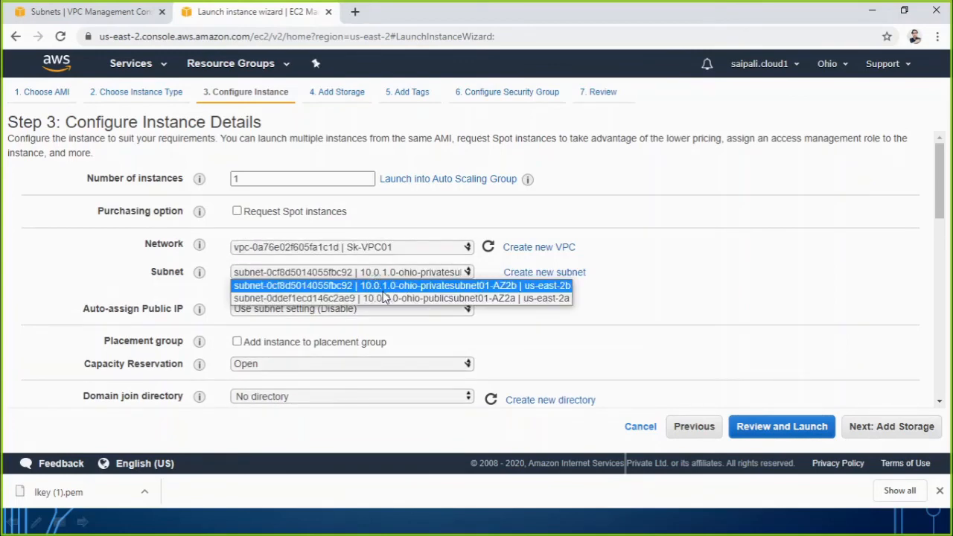
click(452, 285)
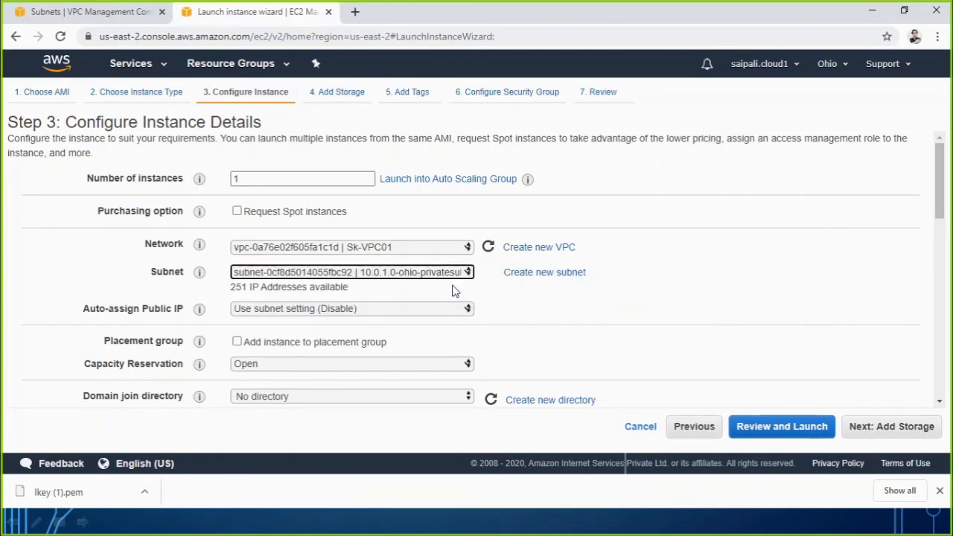
click(887, 431)
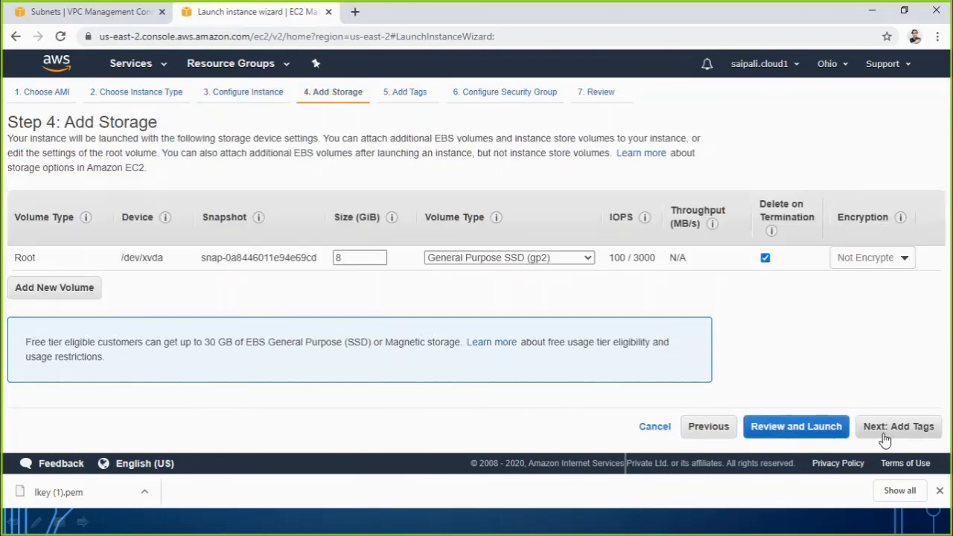
Keep the default storage and tags, assign the existing security group LSG01, and proceed to the launch review.
click(893, 432)
click(893, 432)
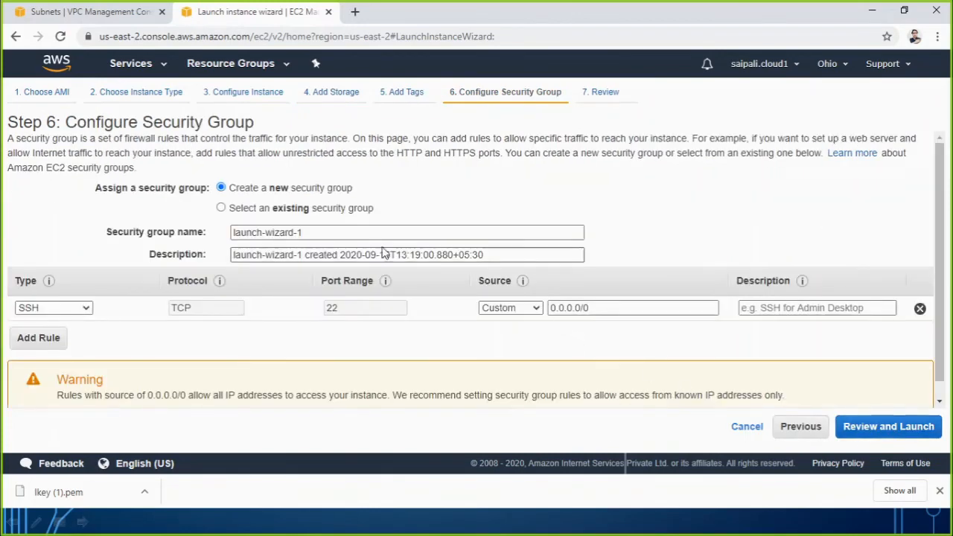
click(308, 211)
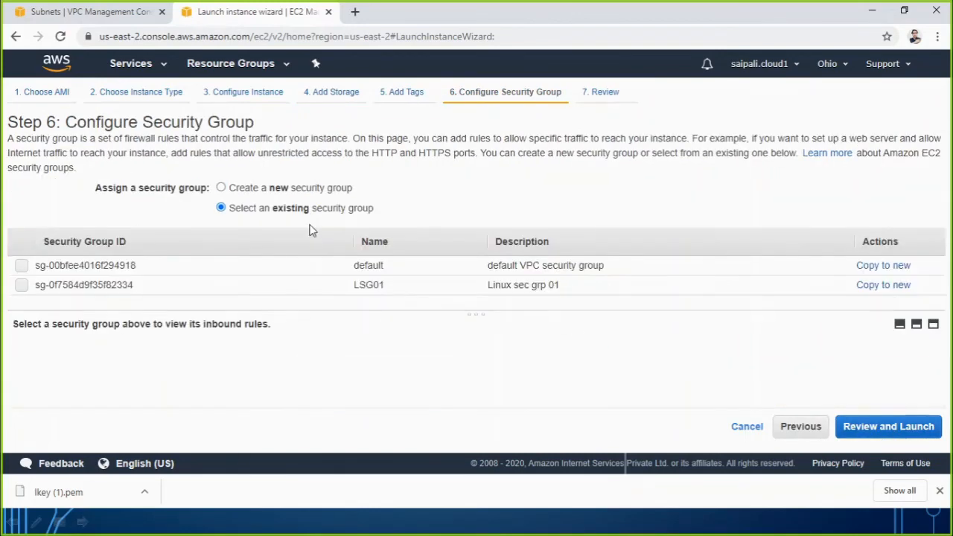
click(30, 285)
click(859, 432)
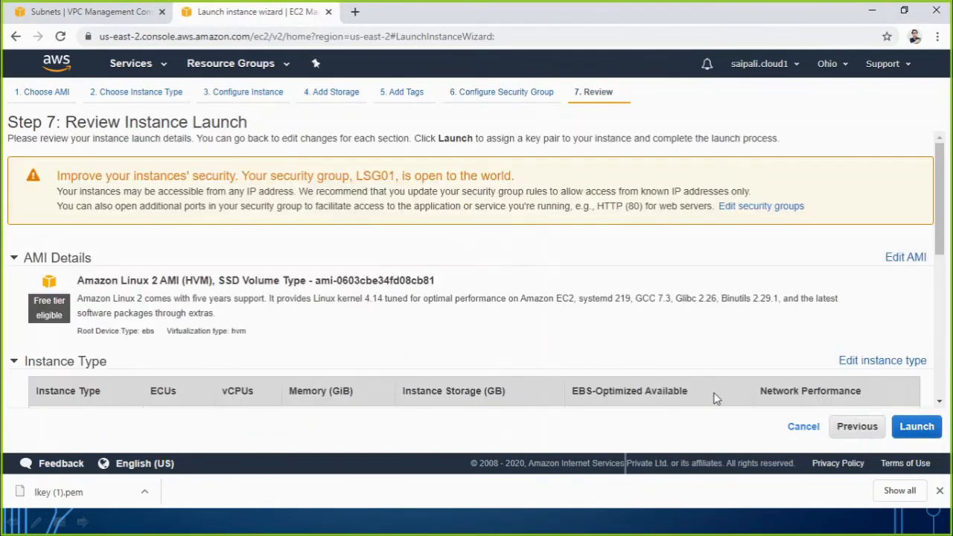
Launch the instance with the existing key pair lkey, acknowledging access to its private key file, and open the instance list.
click(917, 427)
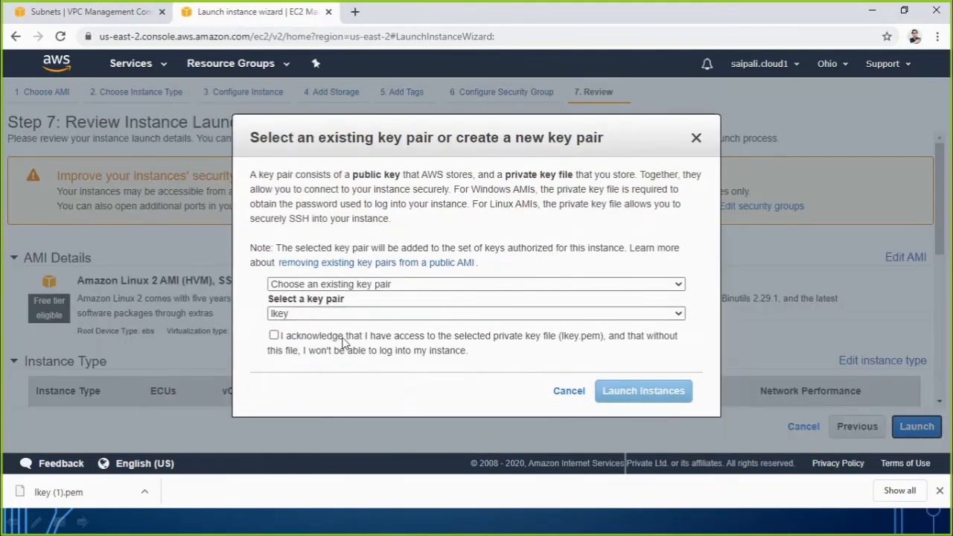
click(274, 335)
click(632, 399)
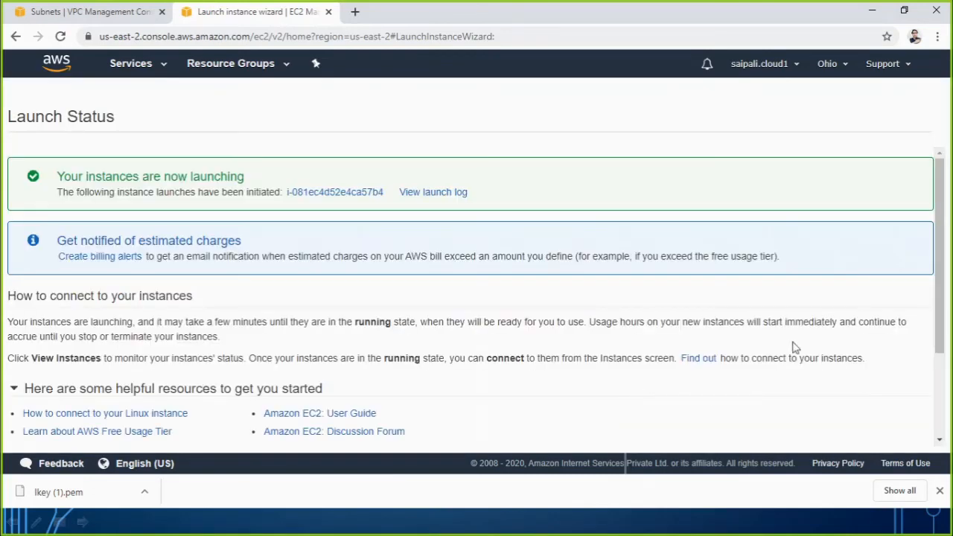
drag(940, 300, 940, 439)
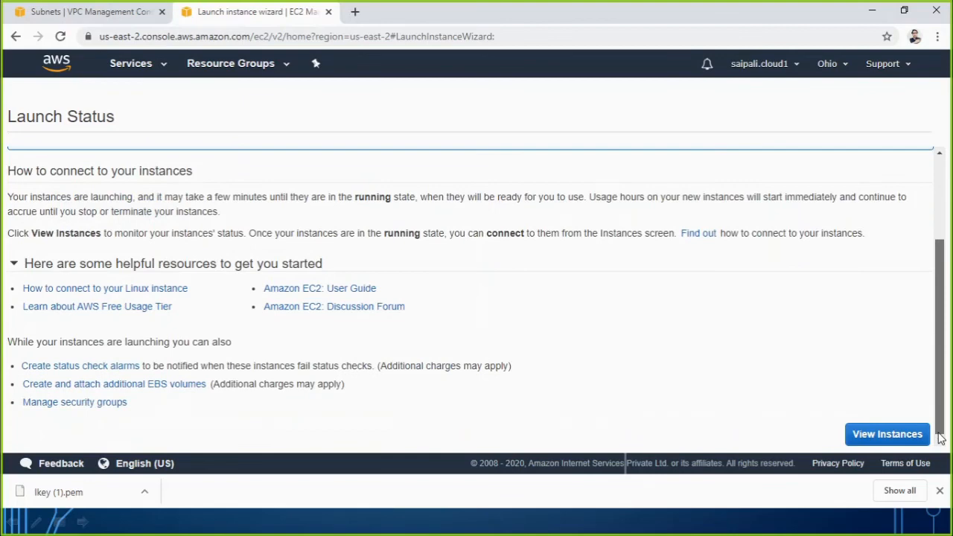
click(889, 438)
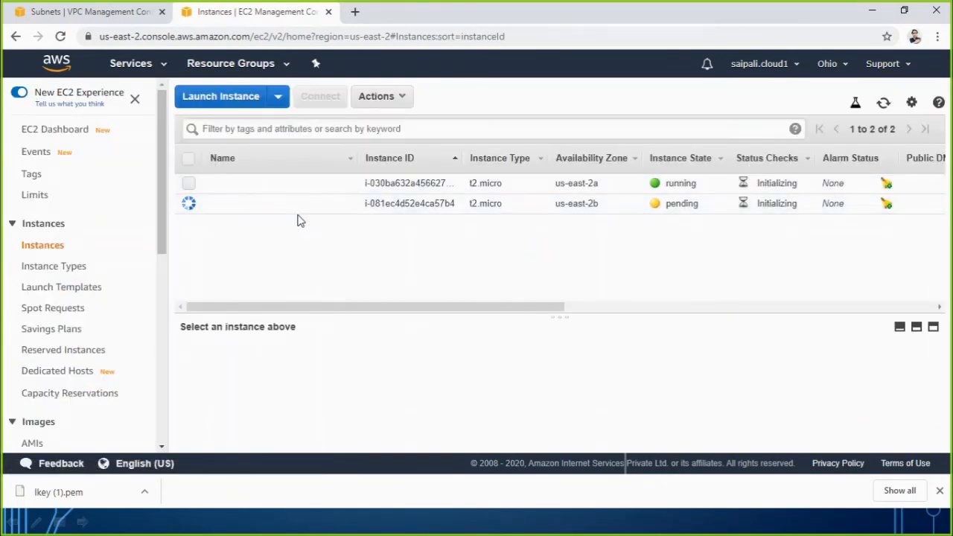
Name the us-east-2a instance "Linux01-public access".
click(344, 184)
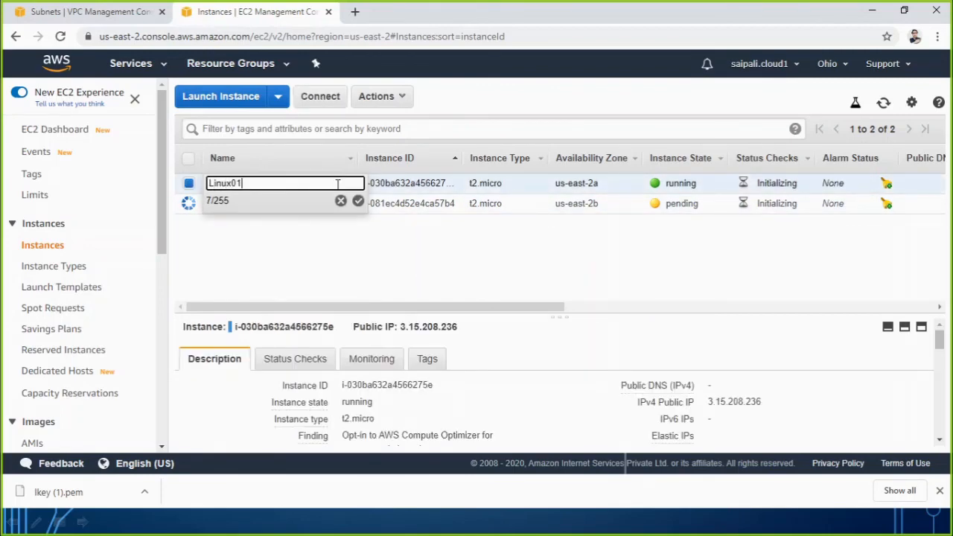
text(Linux01-public access)
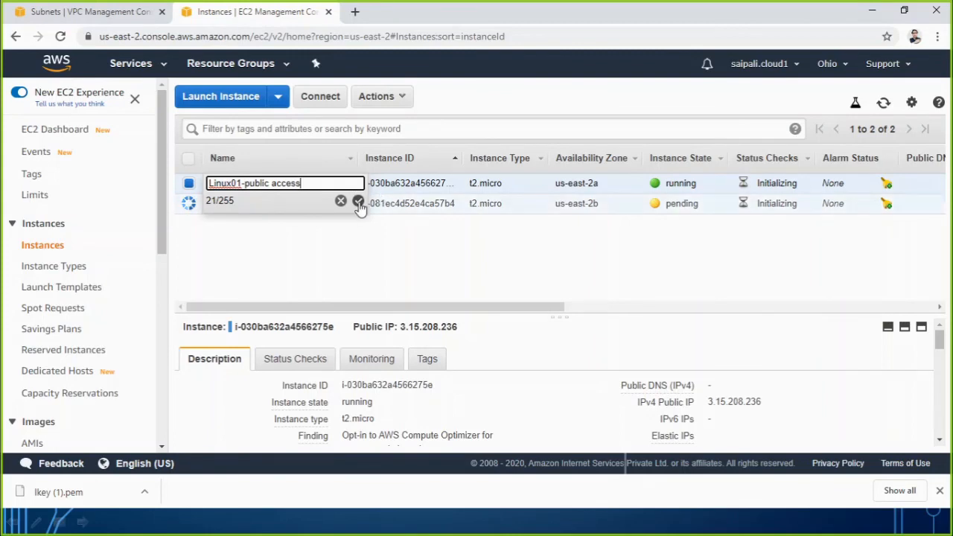
click(358, 201)
Name the us-east-2b instance "Linux02 Private network".
mouse_move(312, 203)
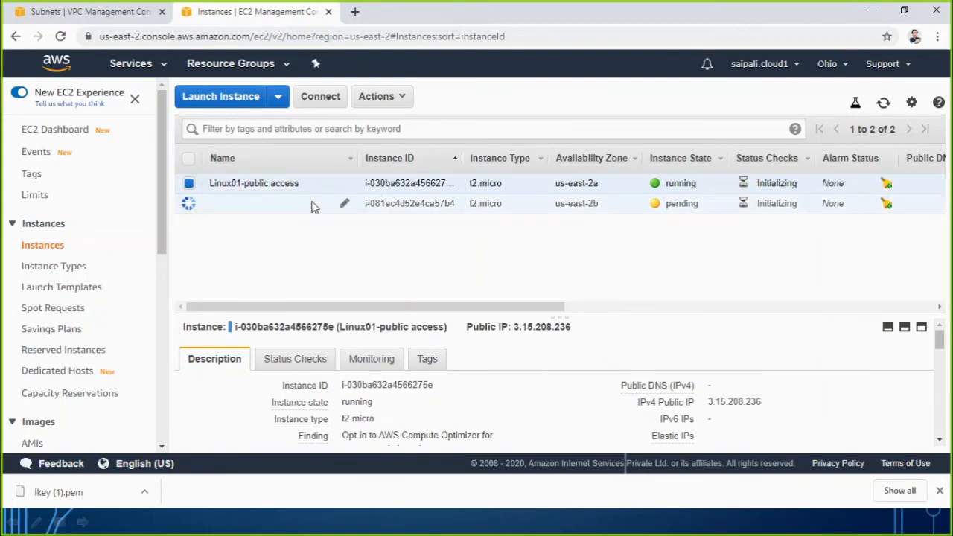
click(344, 205)
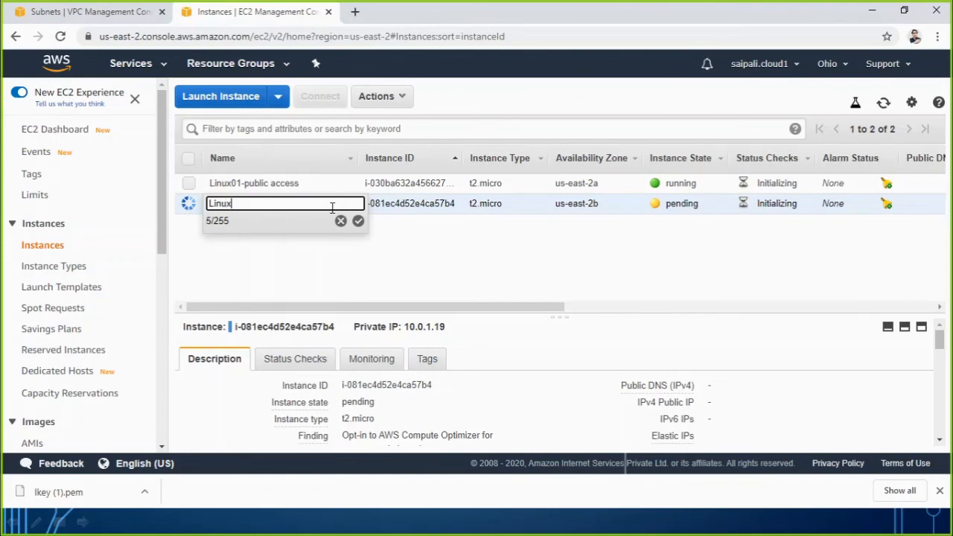
text(Linux02 Private net)
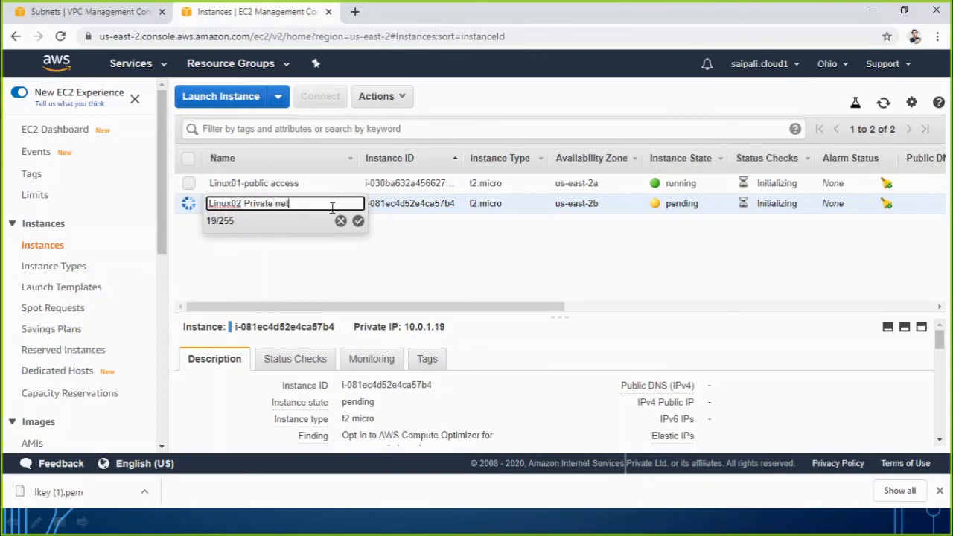
text(work)
click(358, 221)
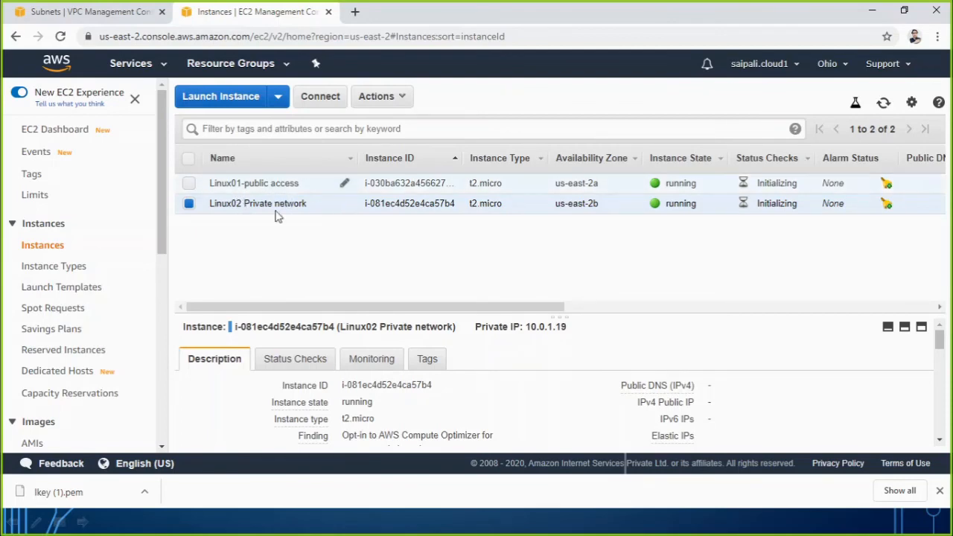
Compare the public and private IP details of the Linux01-public access and Linux02 Private network instances.
click(275, 186)
click(276, 209)
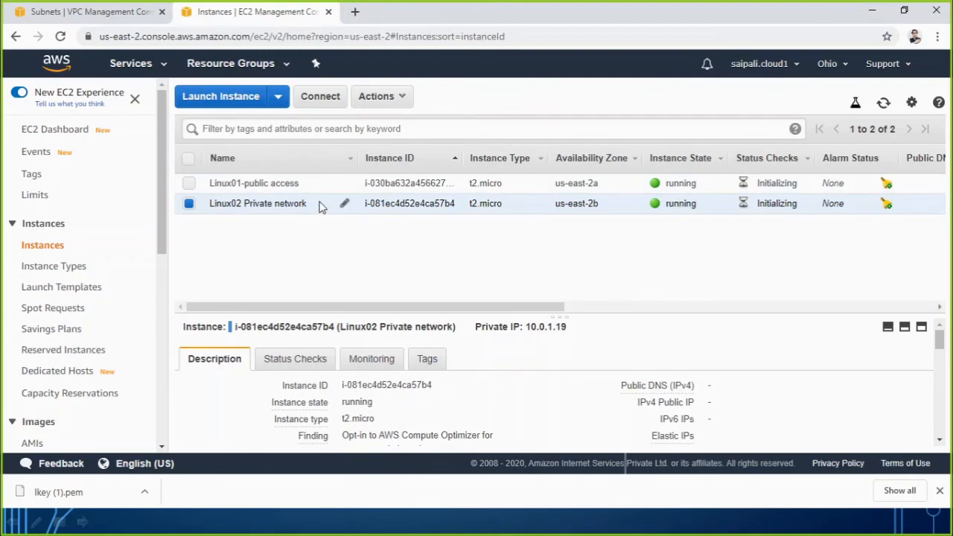
click(280, 183)
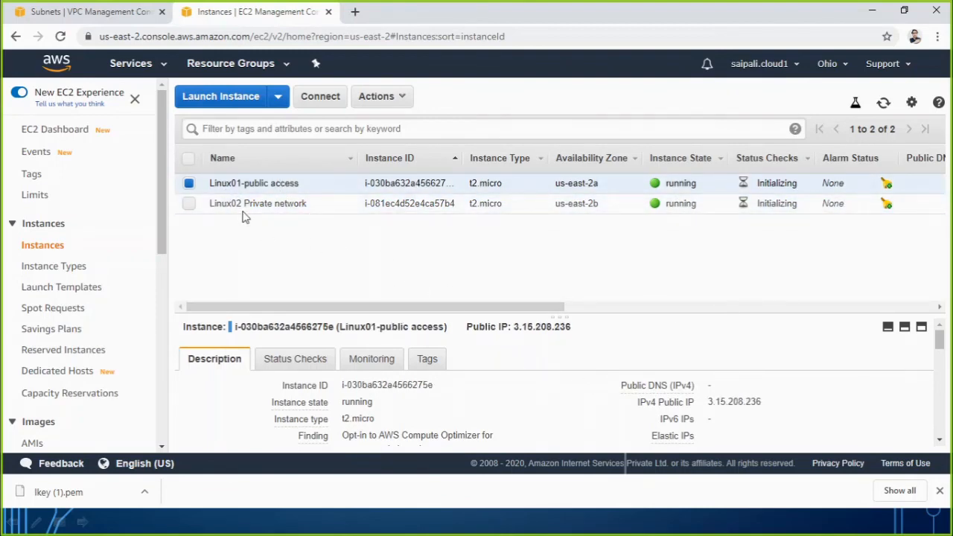
mouse_move(711, 403)
drag(710, 403, 759, 402)
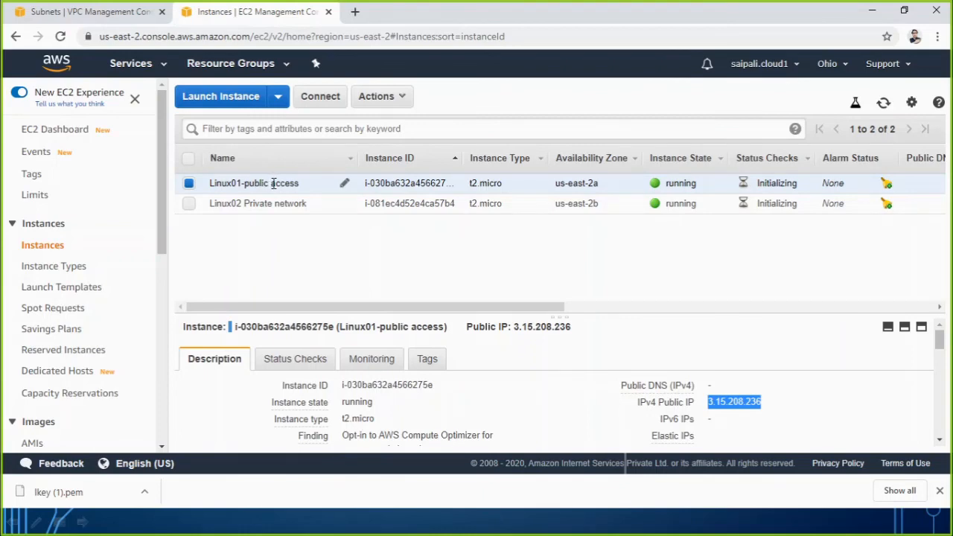
click(729, 404)
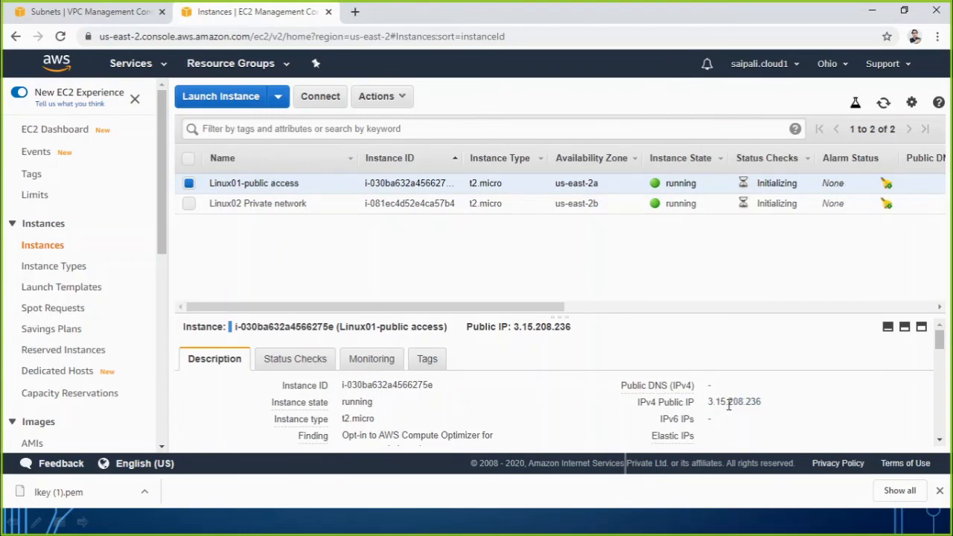
click(260, 204)
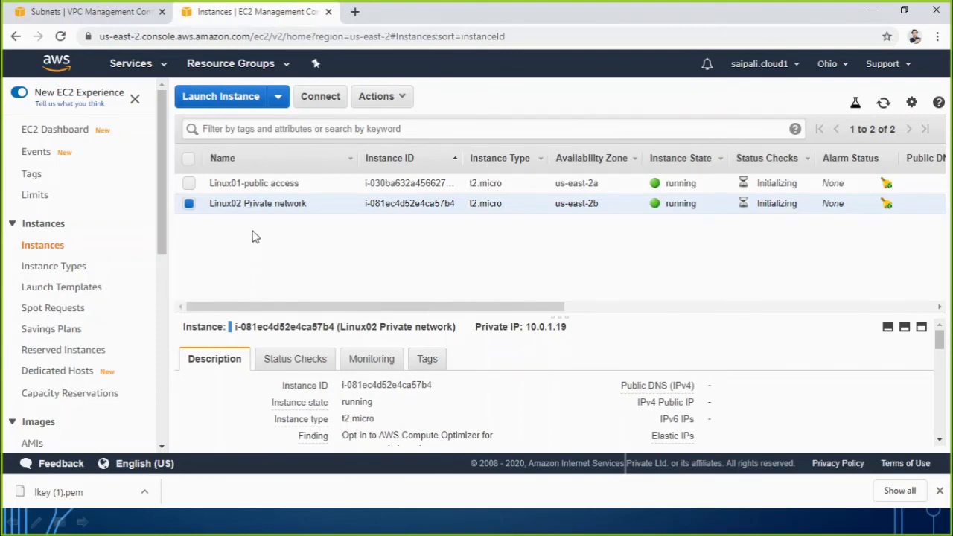
Connect to the Linux01-public access instance through EC2 Instance Connect as ec2-user.
click(263, 185)
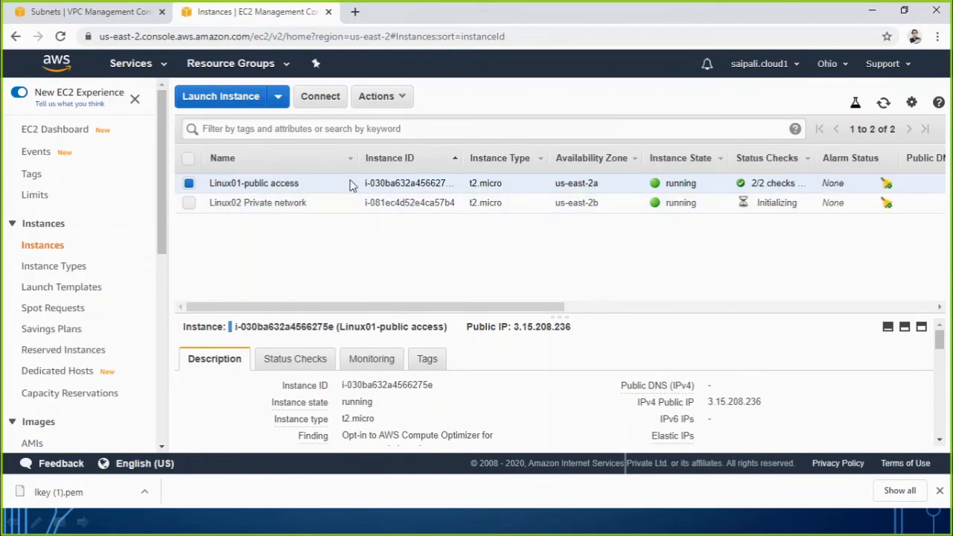
click(323, 97)
click(457, 170)
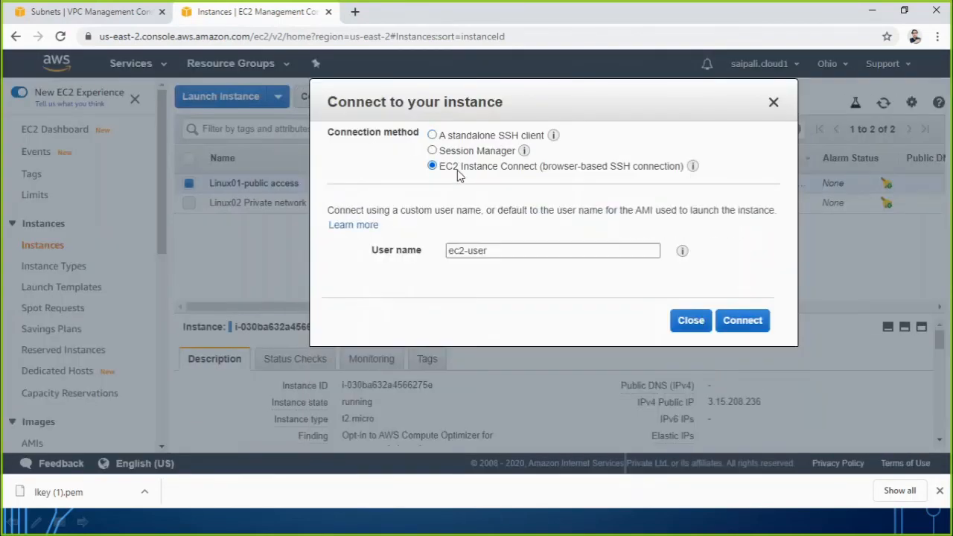
click(744, 321)
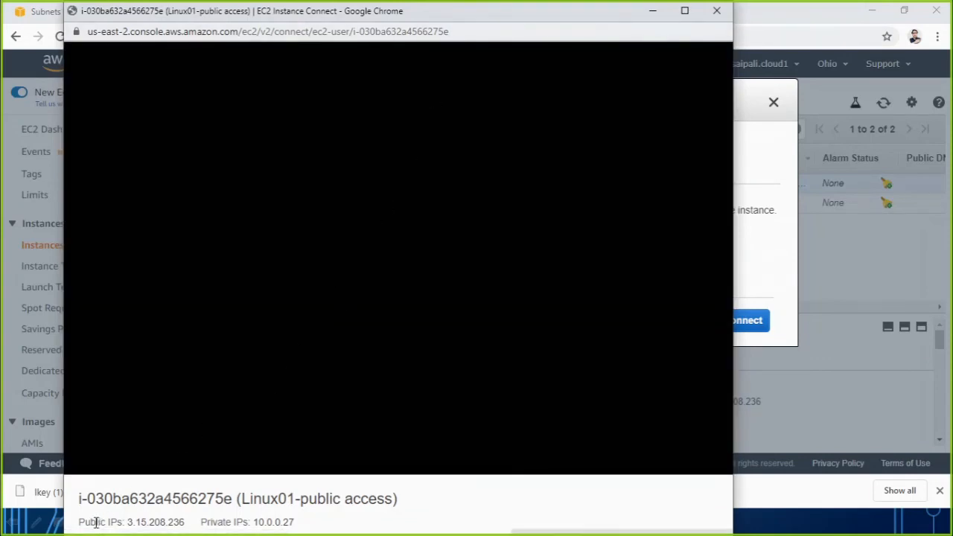
Examine the public and private IP addresses of the connected Linux01 instance.
drag(125, 523, 187, 523)
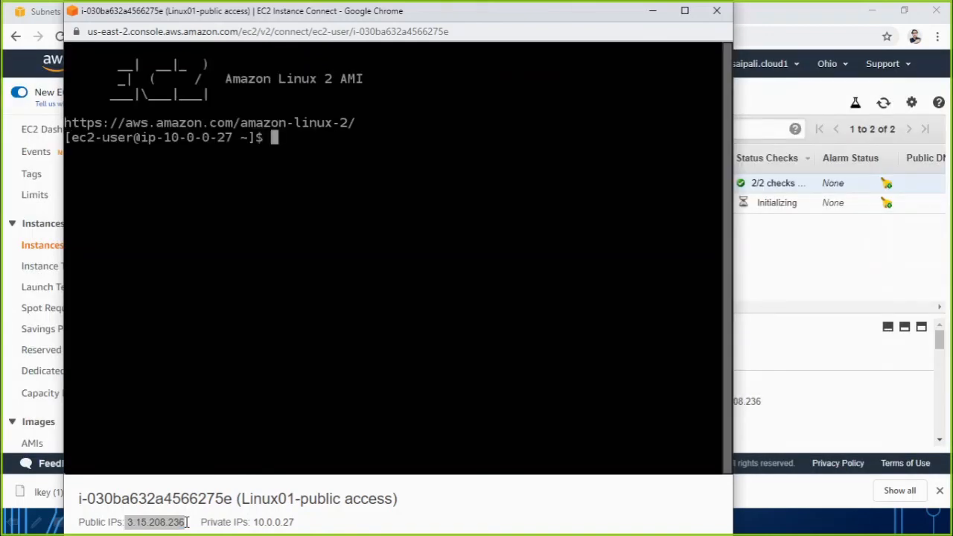
drag(253, 522, 283, 523)
click(295, 522)
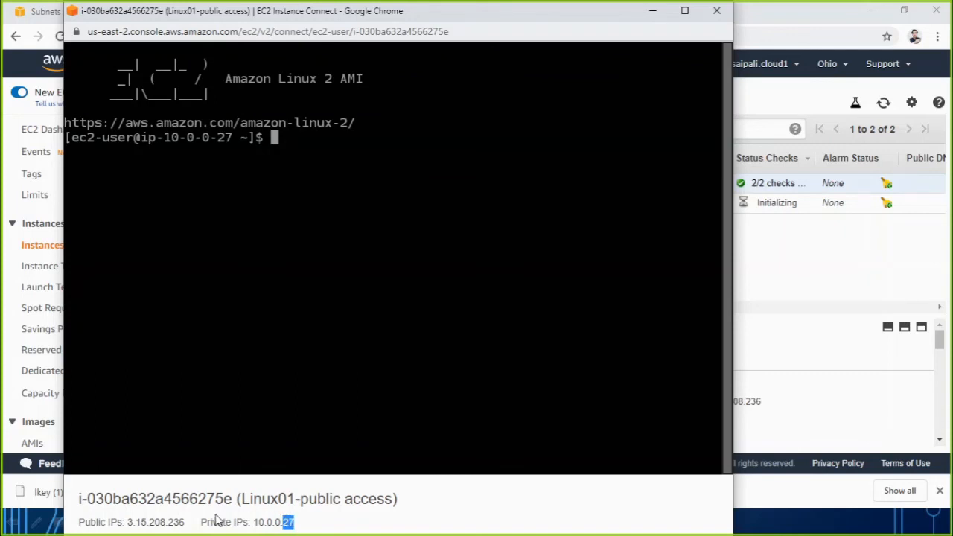
drag(187, 522, 126, 525)
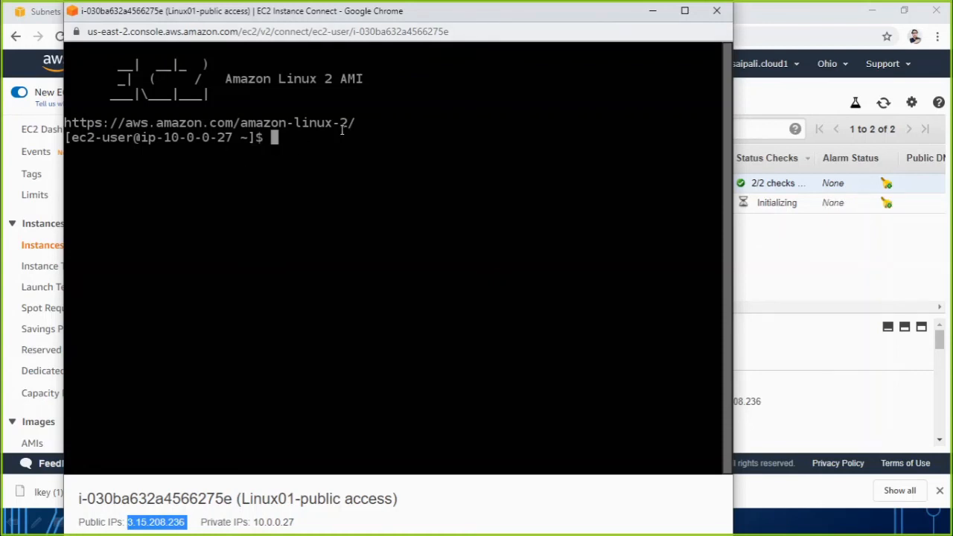
drag(428, 13, 456, 15)
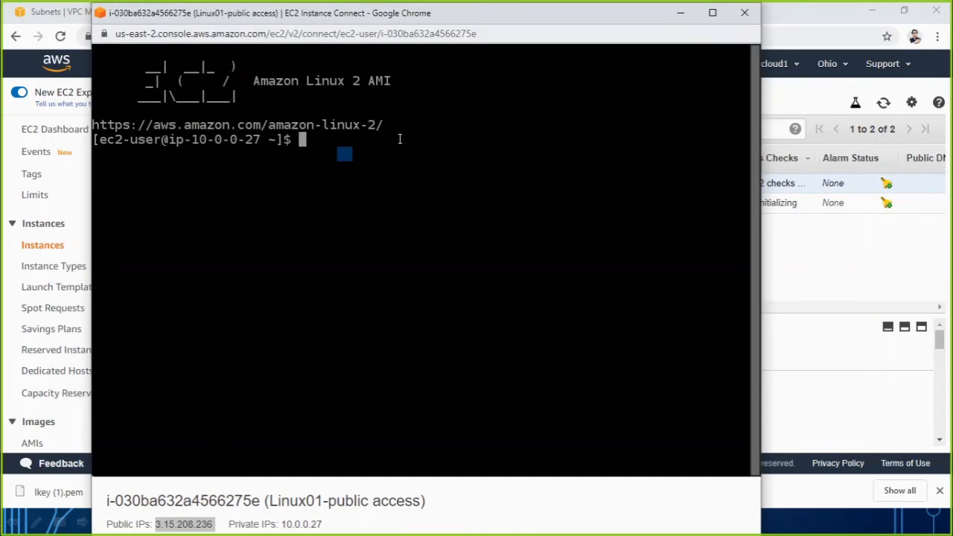
key(Return)
key(Return)
key(Return)
key(Return)
key(Return)
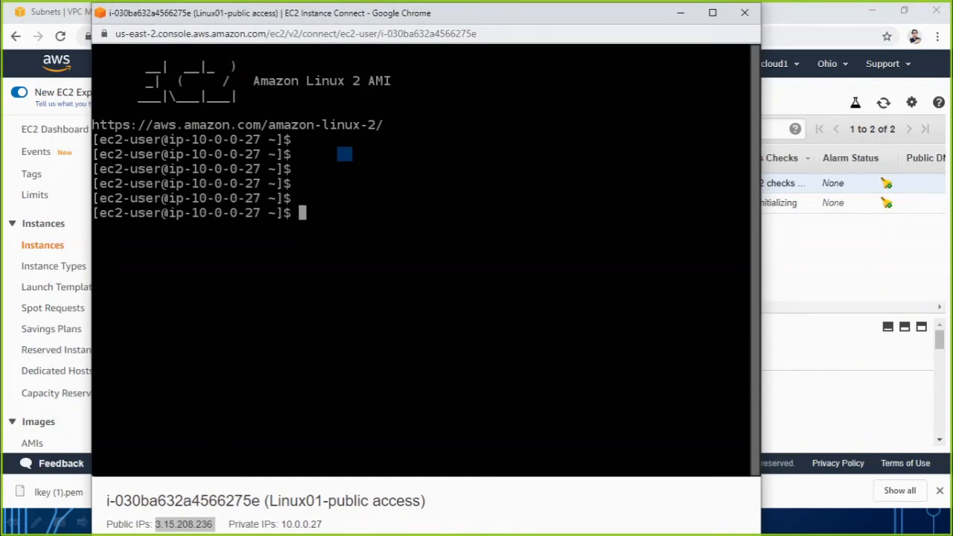
text(ping www.googl)
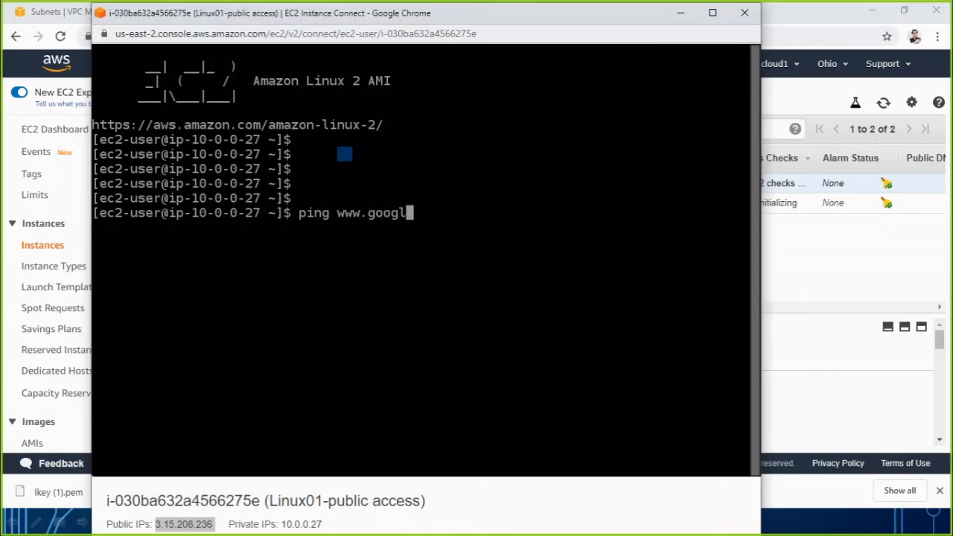
text(e.com)
key(Return)
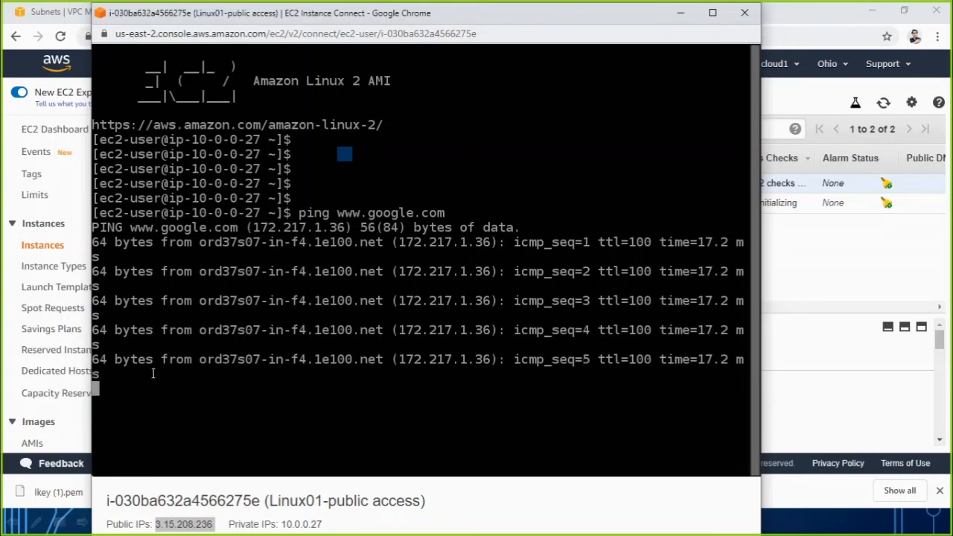
key(ctrl+c)
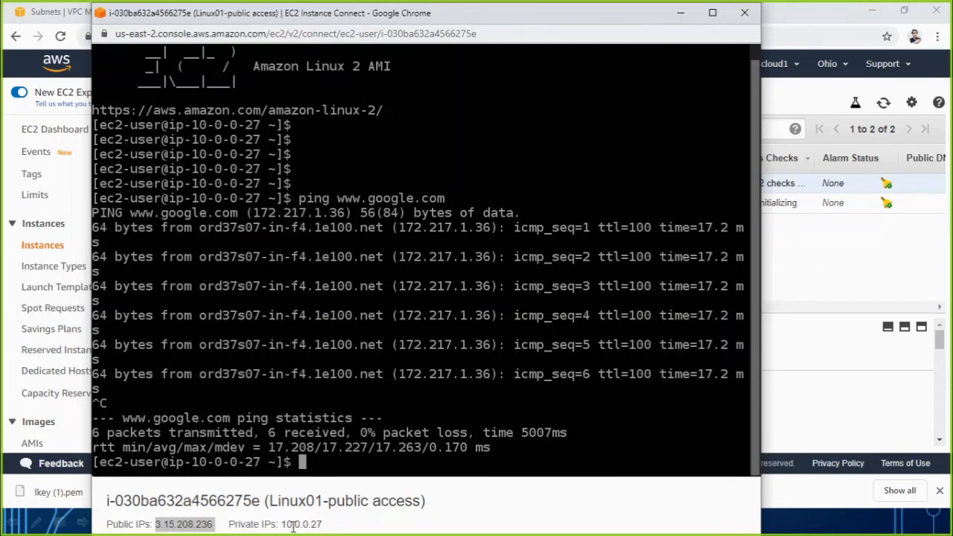
drag(283, 525, 330, 528)
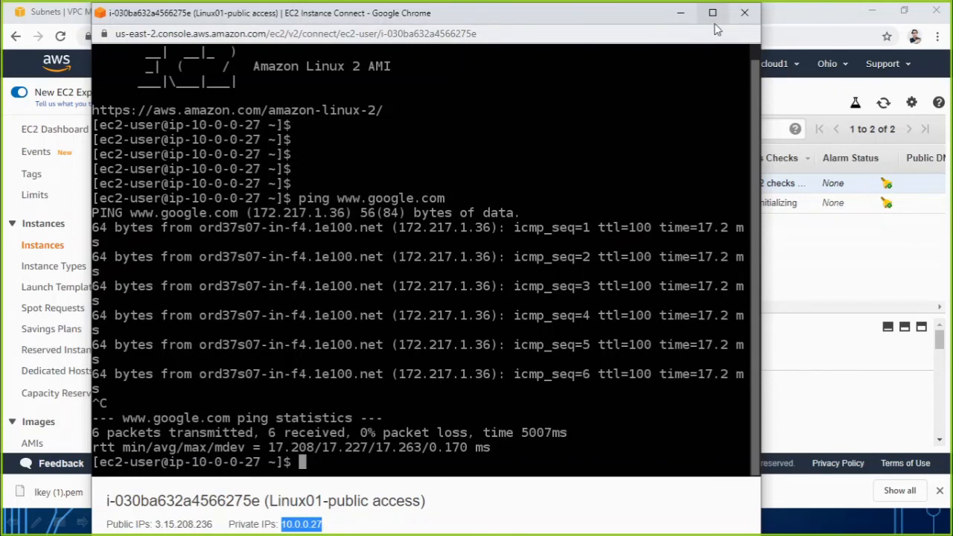
Close the Linux01 terminal and examine the network and host parts of the Linux02 Private network instance's private IP.
click(745, 13)
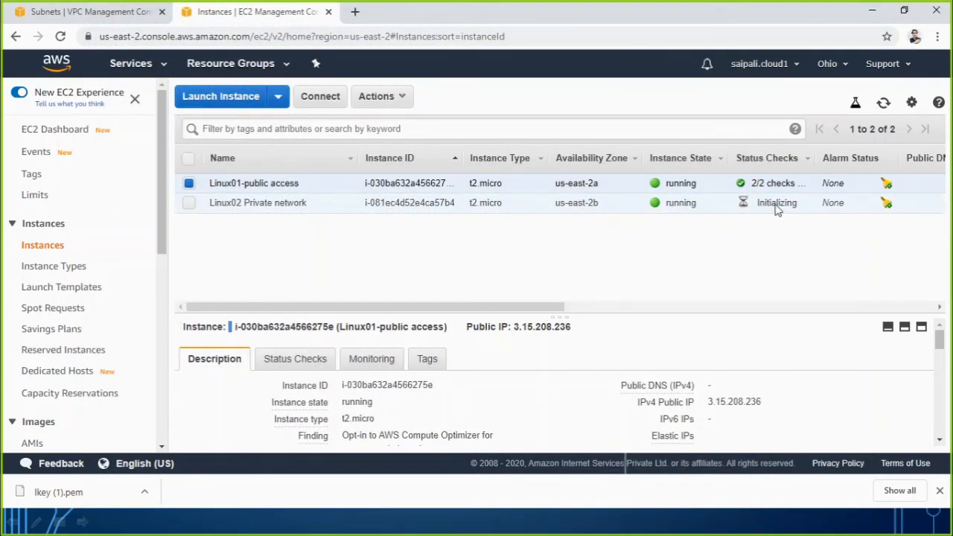
click(189, 204)
click(189, 184)
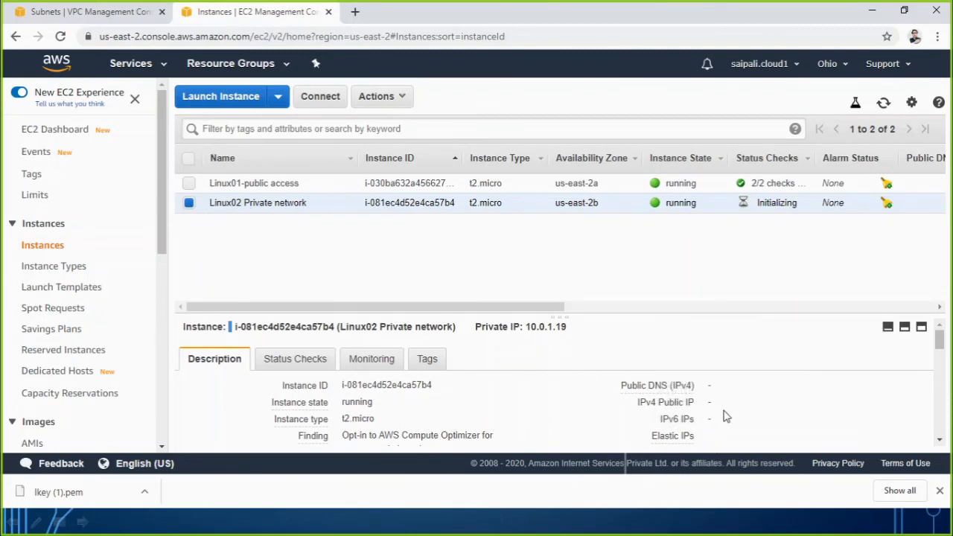
click(940, 441)
click(941, 442)
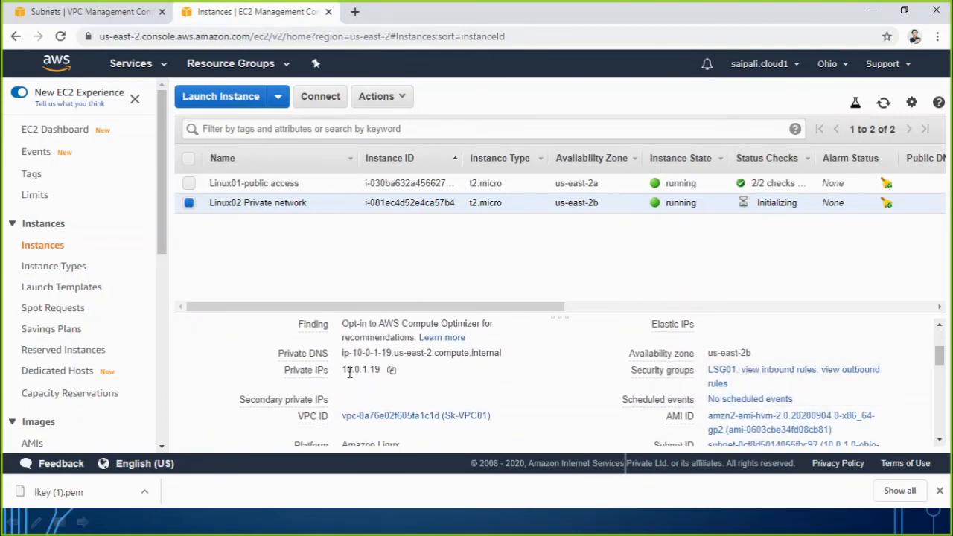
drag(366, 370, 342, 370)
click(339, 383)
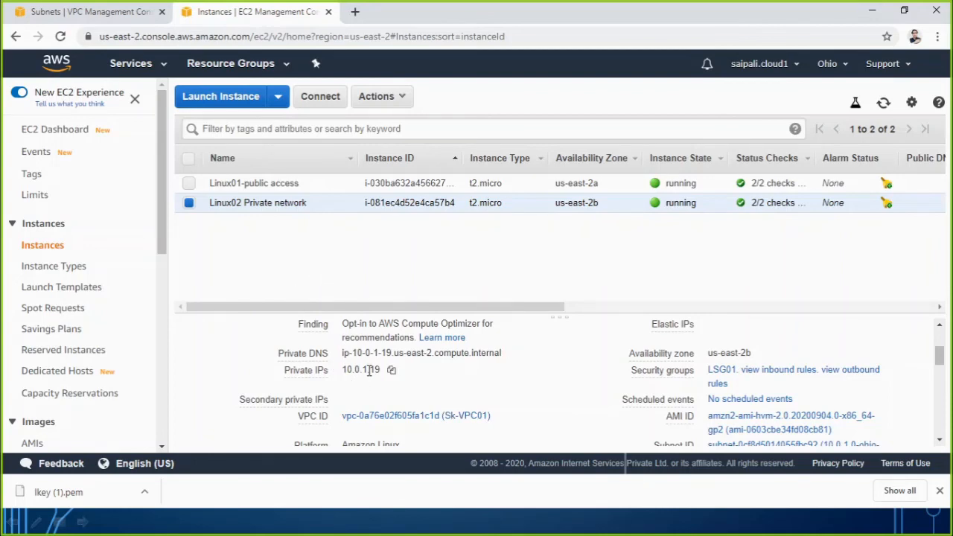
drag(368, 370, 342, 376)
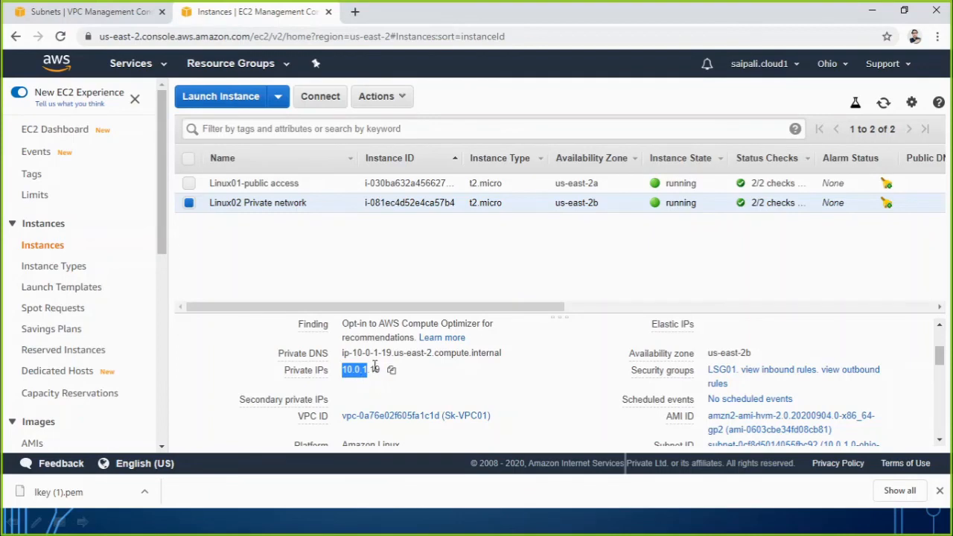
drag(369, 371, 383, 374)
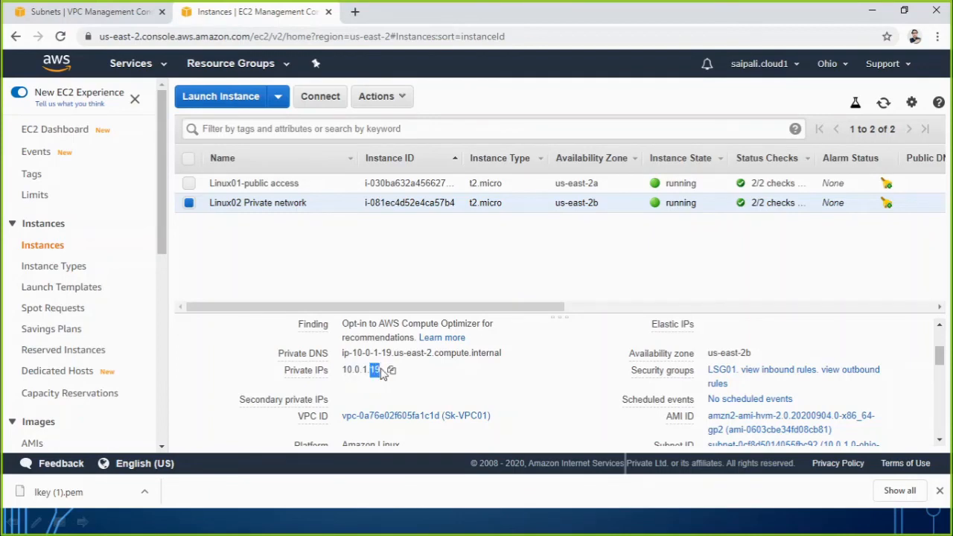
Examine the network part of the Linux01-public access instance's private IP for comparison with Linux02.
click(189, 184)
click(189, 203)
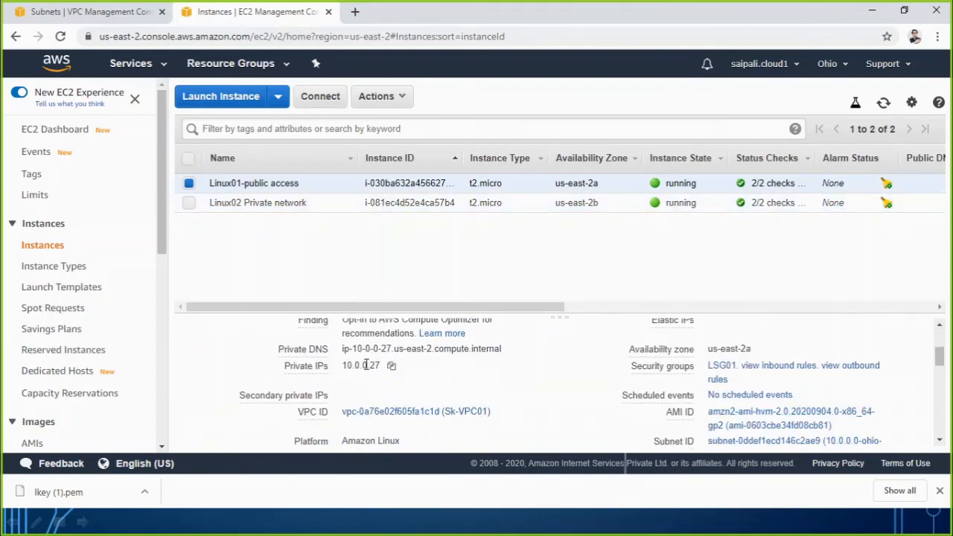
drag(364, 365, 343, 369)
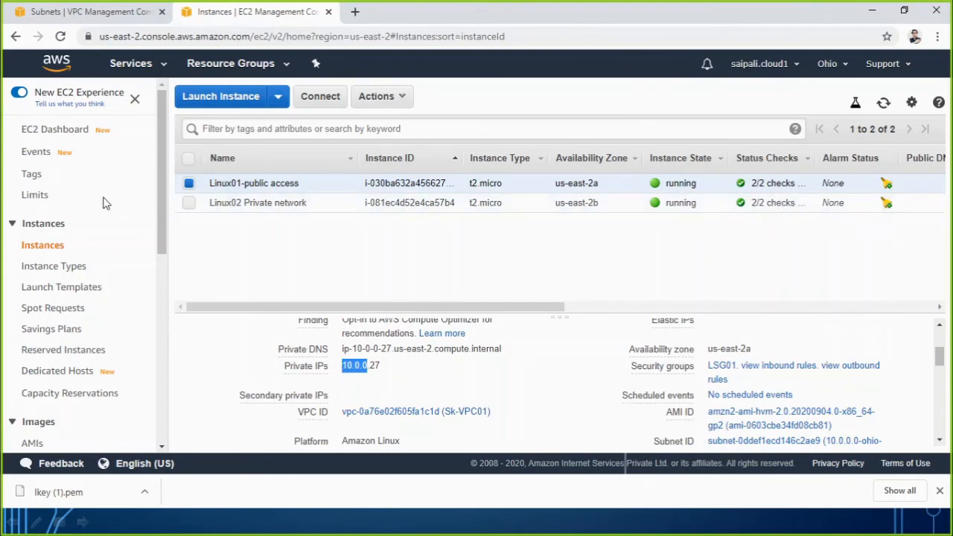
Try to connect to the Linux02 Private network instance through EC2 Instance Connect as ec2-user, and close the connection window.
click(189, 202)
click(195, 210)
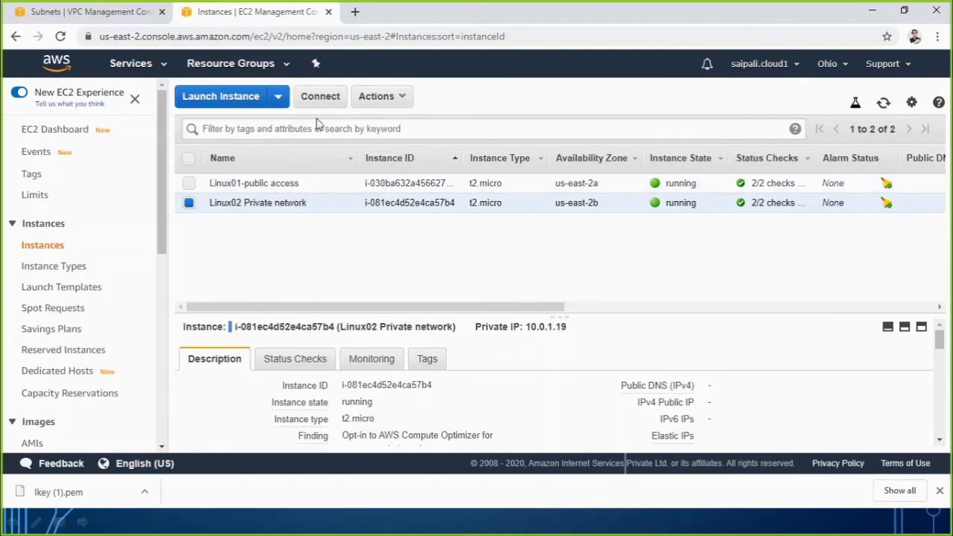
click(320, 96)
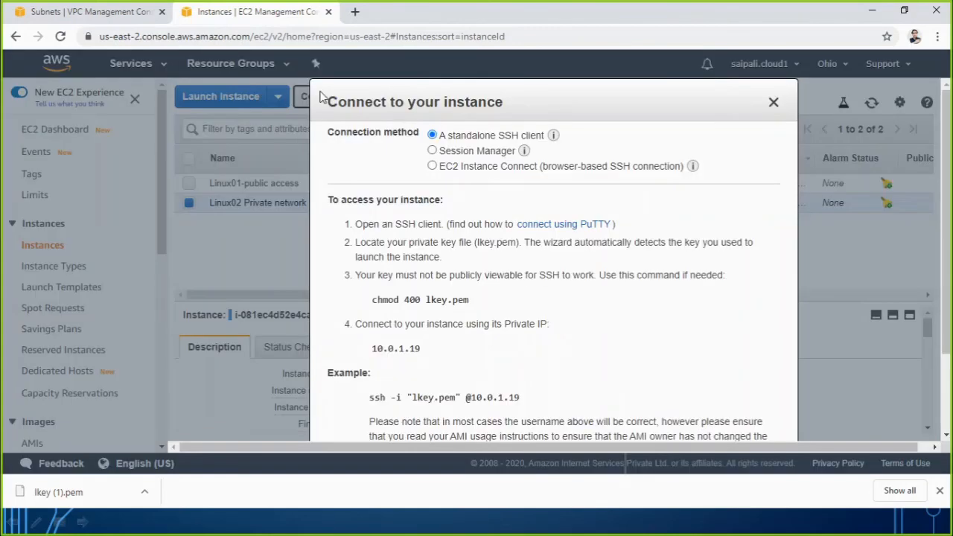
click(432, 166)
click(741, 320)
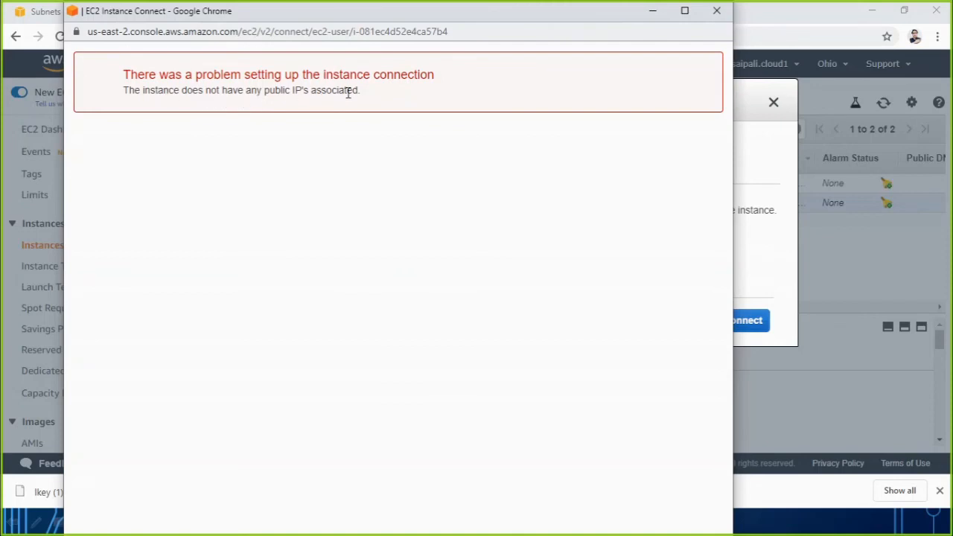
click(717, 11)
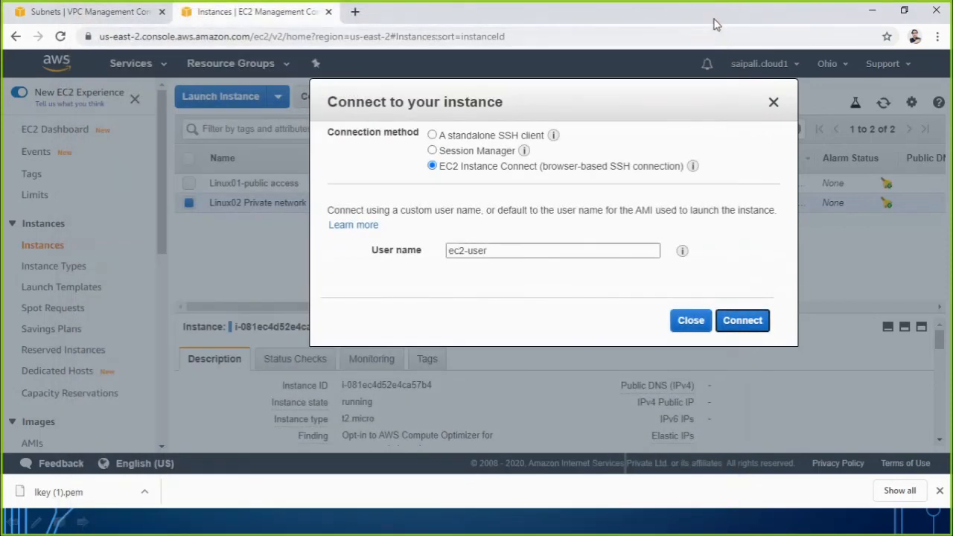
Switch to the VPC Scenario slide and underline and check-mark the public access and no-public-access requirements for the EC2 instances.
click(598, 514)
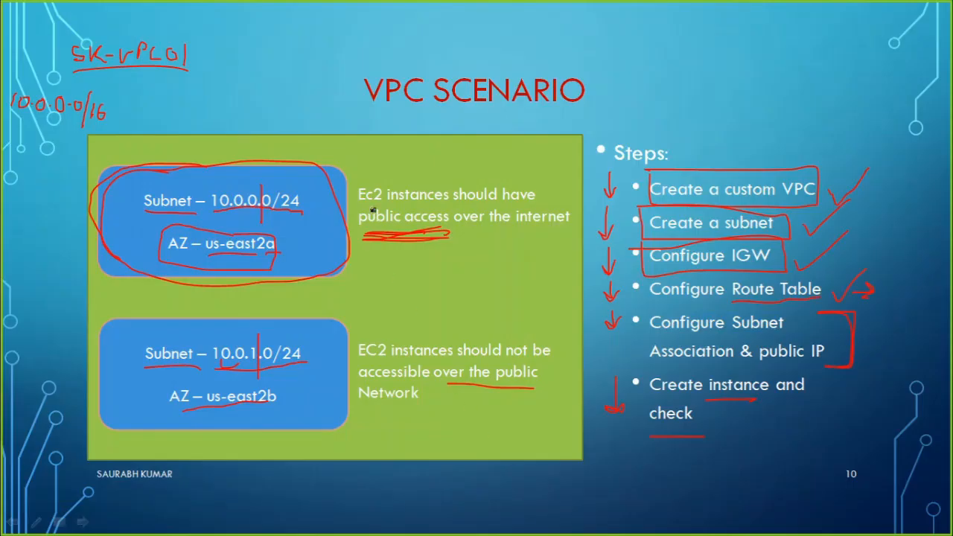
drag(365, 207, 439, 209)
drag(360, 232, 557, 233)
mouse_move(502, 245)
mouse_down()
mouse_move(538, 238)
mouse_move(617, 173)
mouse_up()
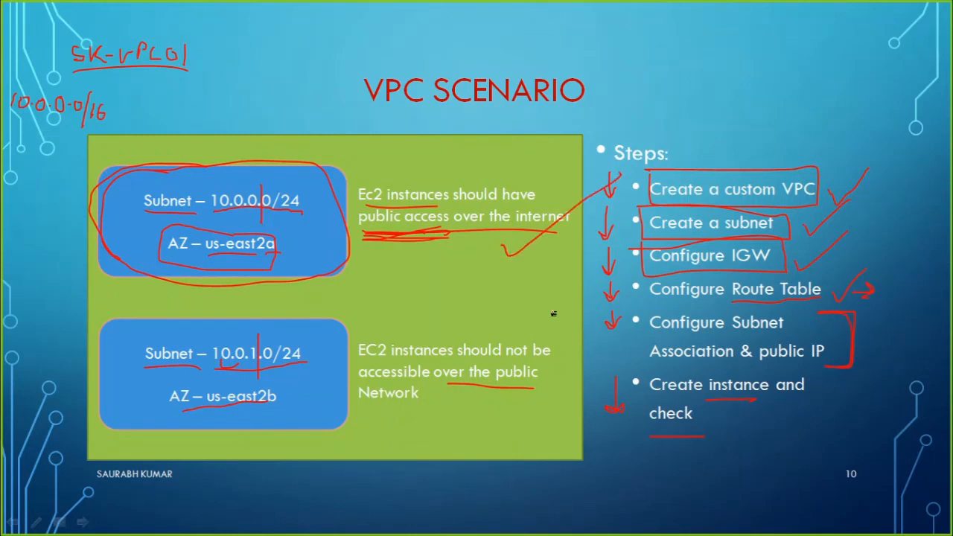
mouse_move(505, 253)
mouse_down()
mouse_move(519, 257)
mouse_move(557, 233)
mouse_up()
drag(372, 362, 463, 372)
drag(424, 412, 521, 332)
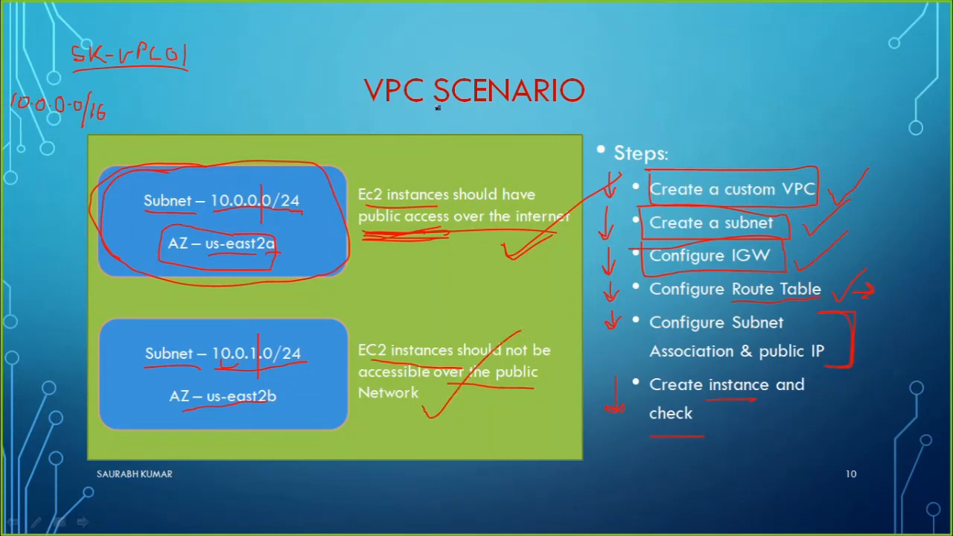